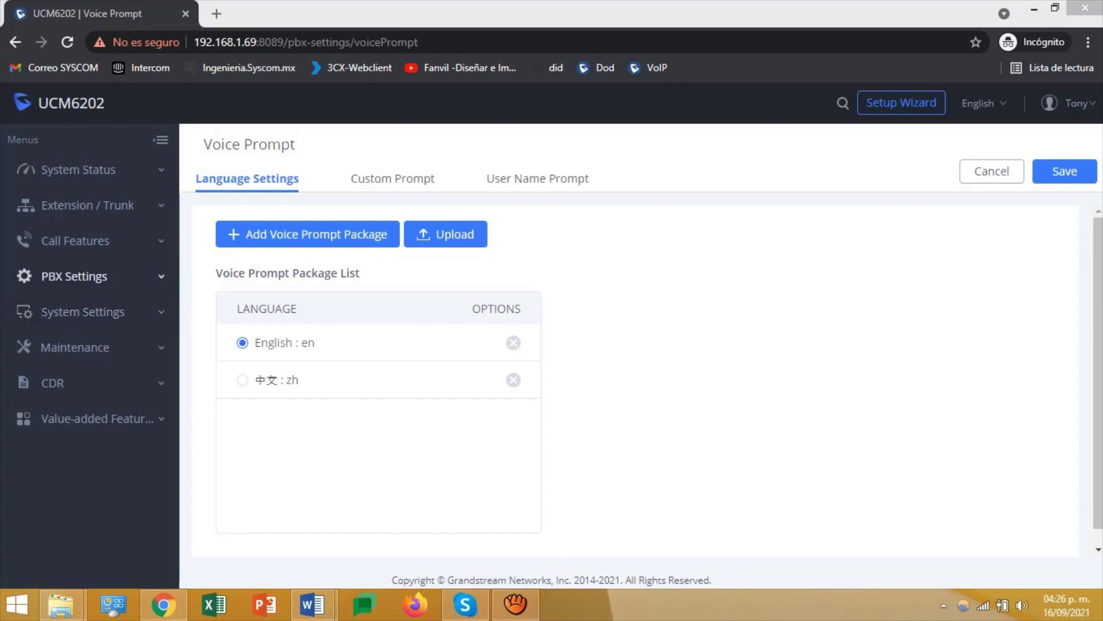
View the list of voice prompt packages available for download, then close it and leave PBX Settings.
left_click(89, 276)
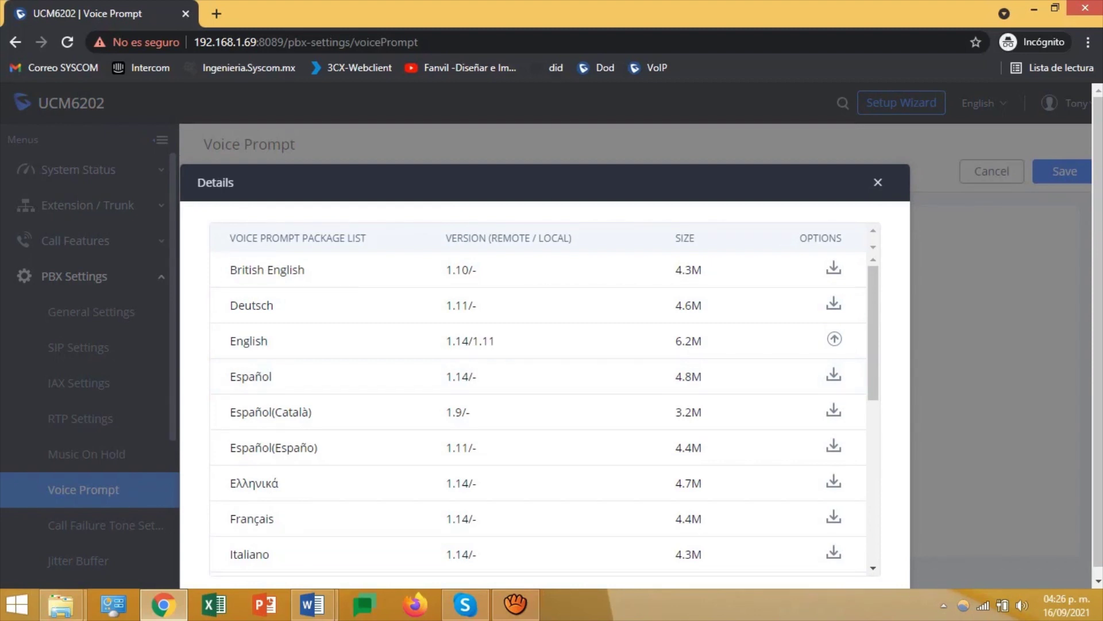
key("Escape")
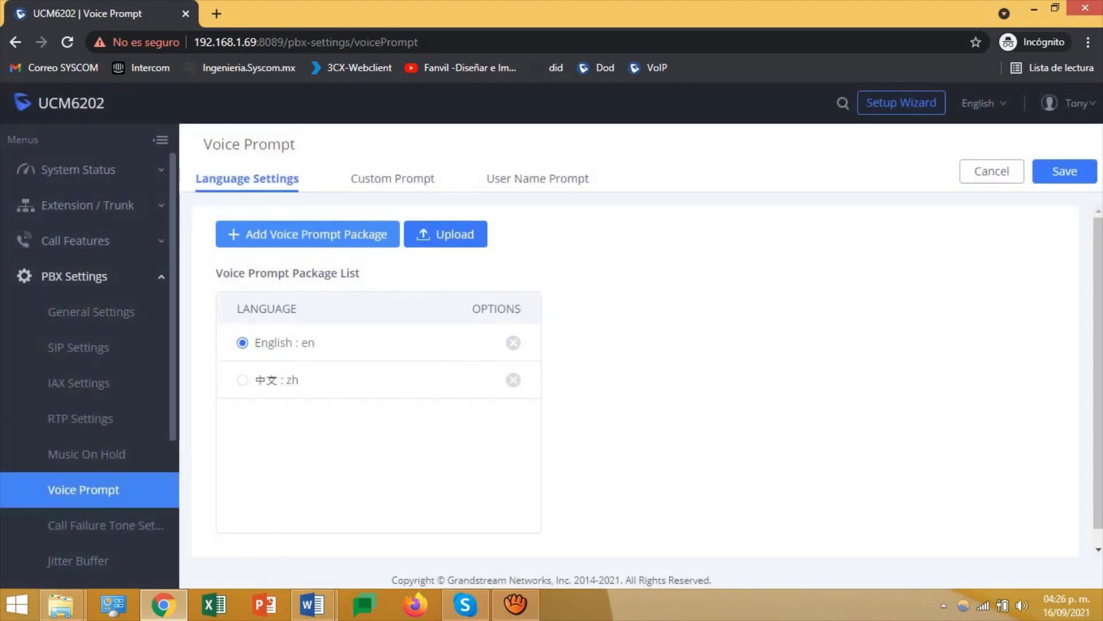
left_click(89, 276)
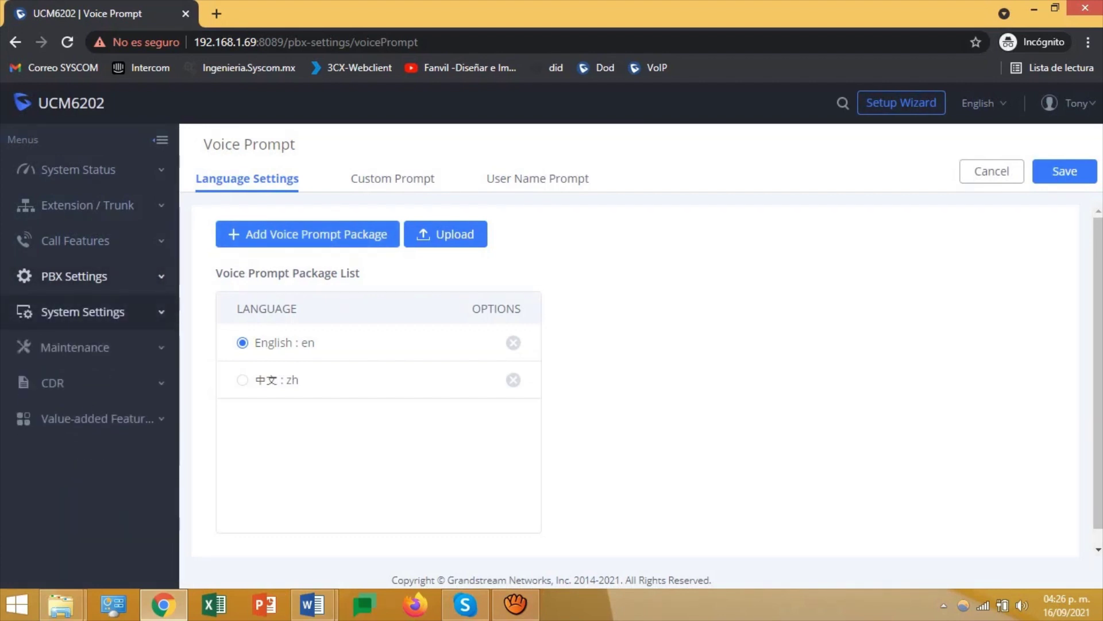
Open Network Settings under System Settings and set the network method to Dual.
left_click(83, 312)
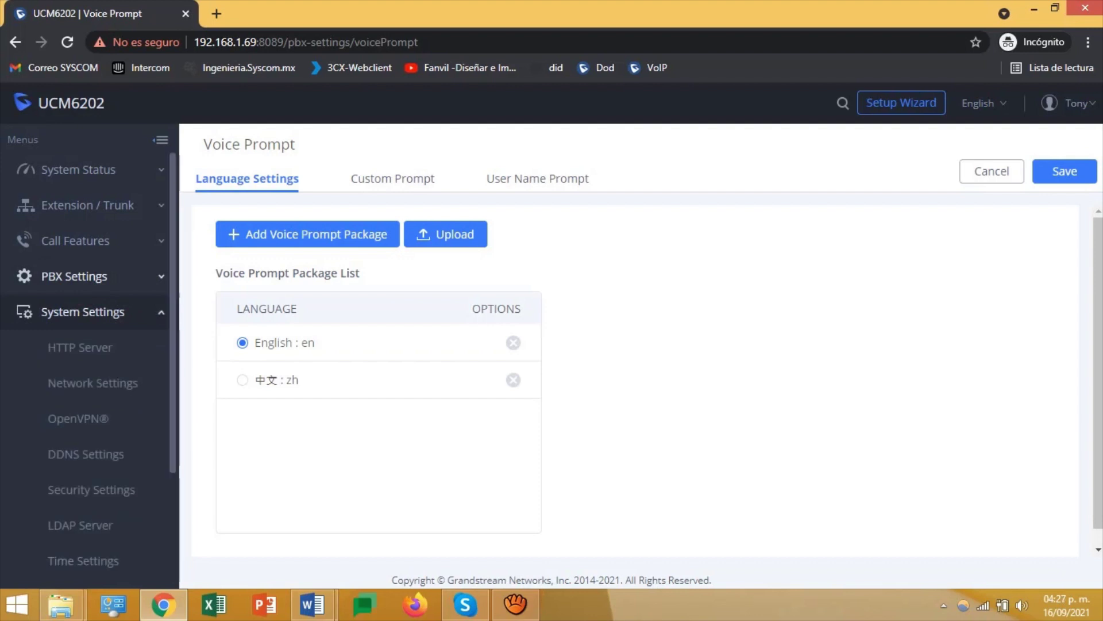
left_click(93, 382)
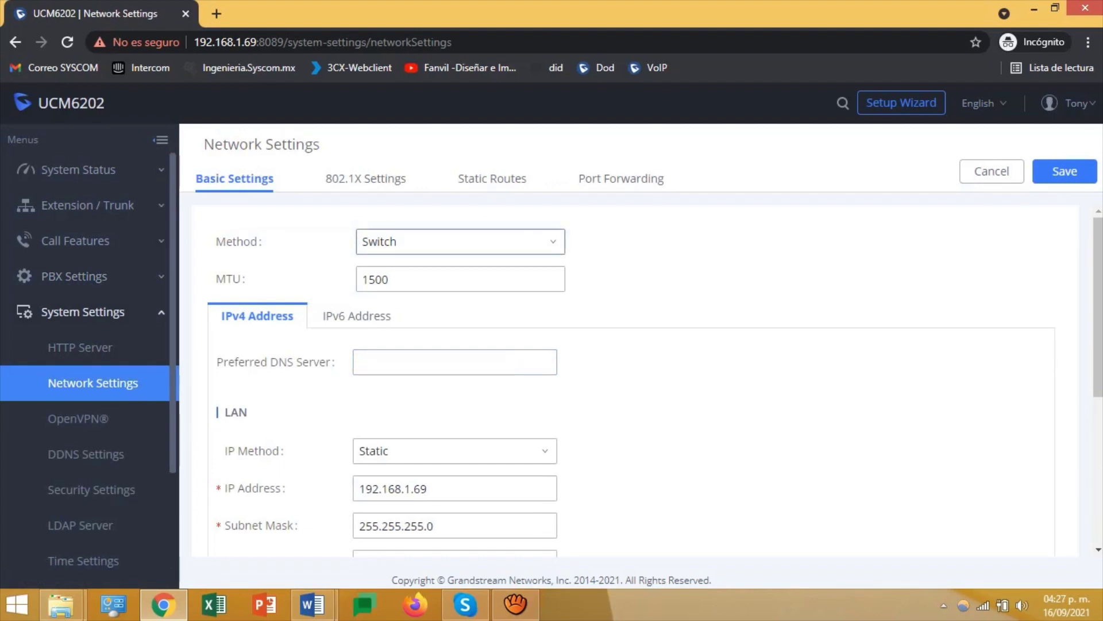
left_click(459, 241)
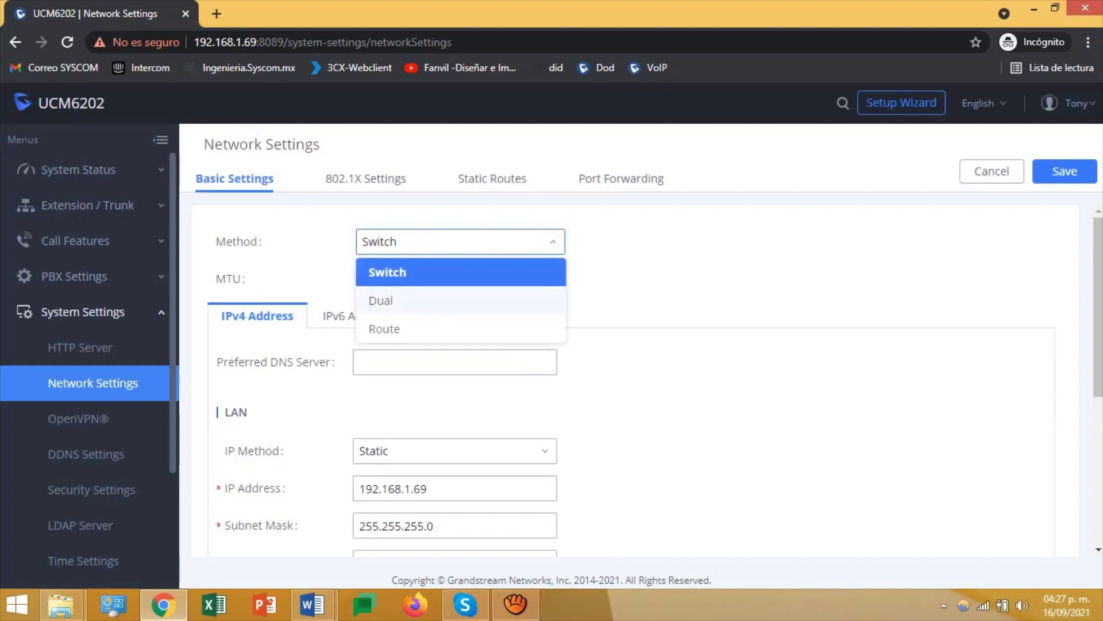
left_click(380, 300)
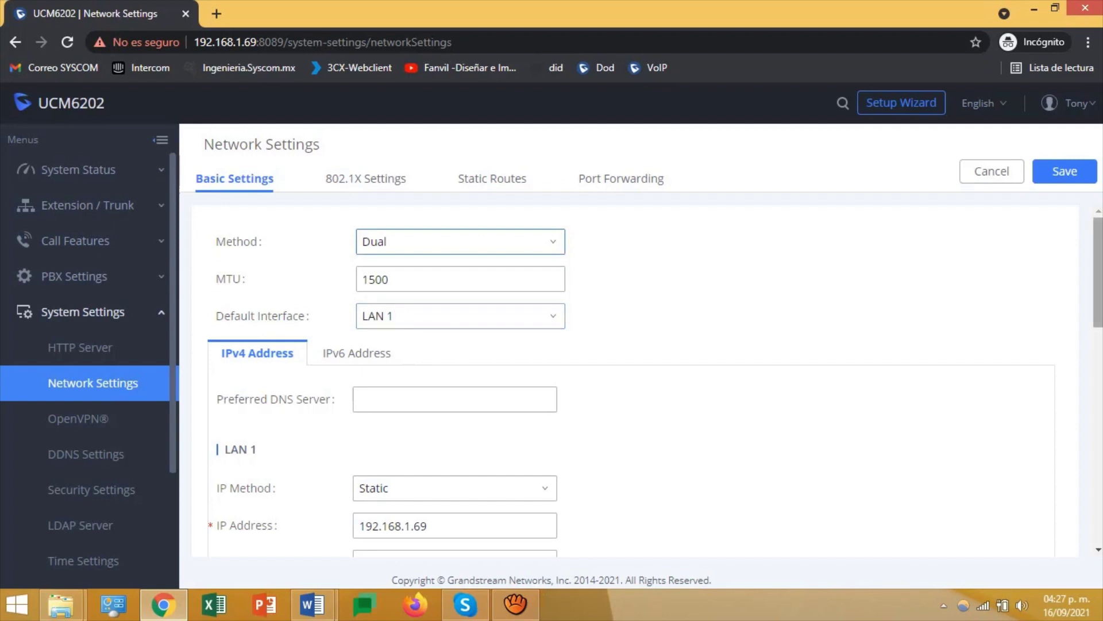
Examine the IPv4 settings of LAN 1 and LAN 2, including IP address, subnet mask, gateway and DNS servers.
scroll(632, 379, "down", 2)
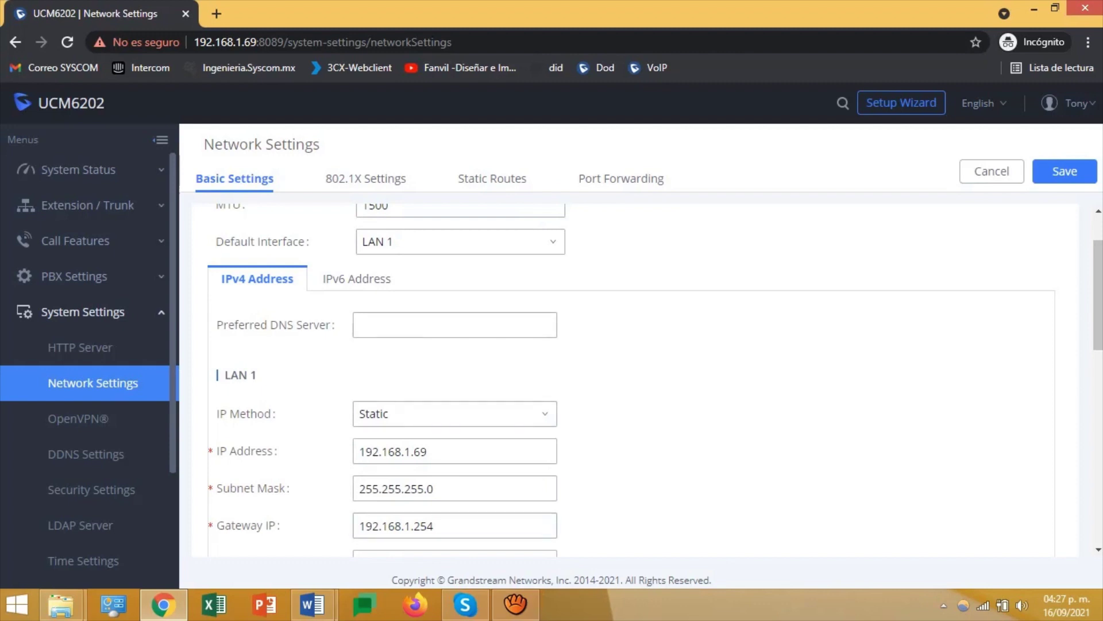
left_click_drag(429, 452, 357, 451)
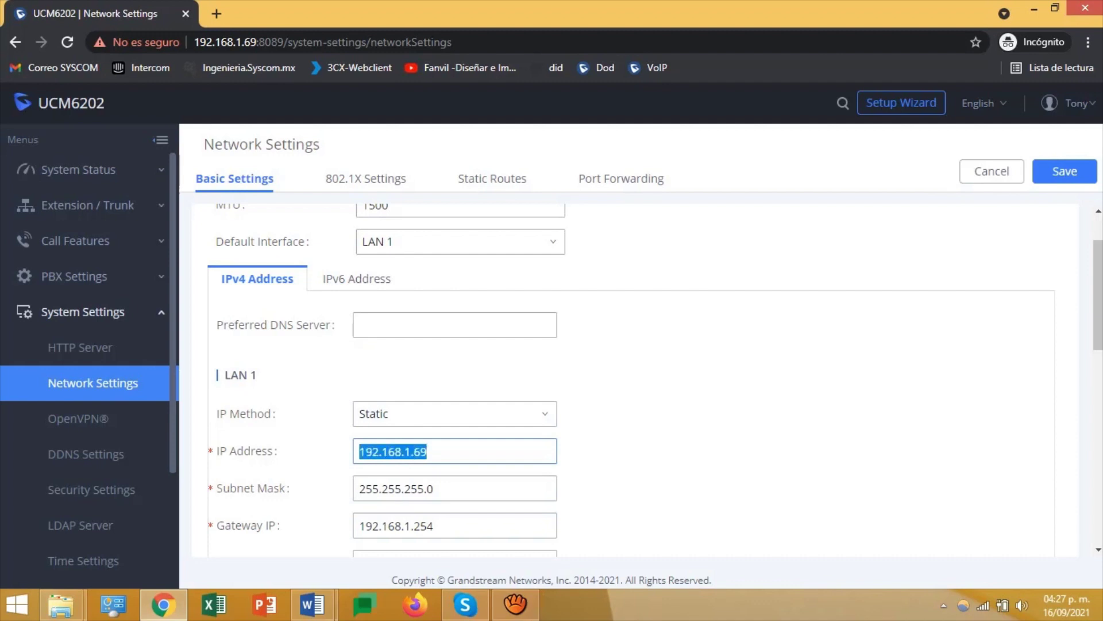
left_click(428, 452)
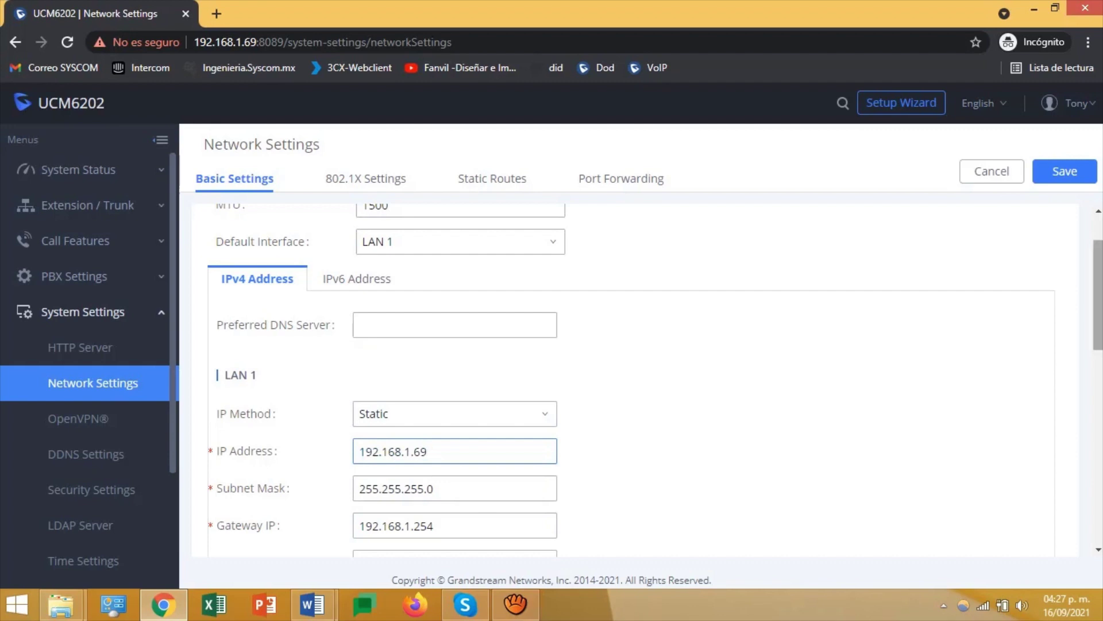
scroll(454, 391, "down", 3)
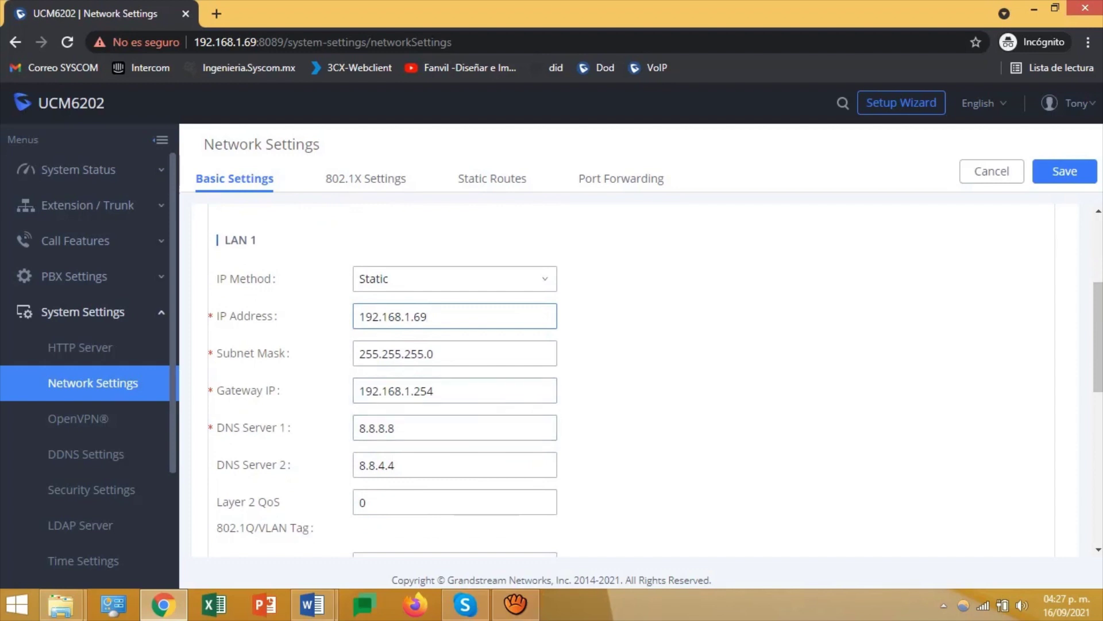
scroll(655, 389, "down", 2)
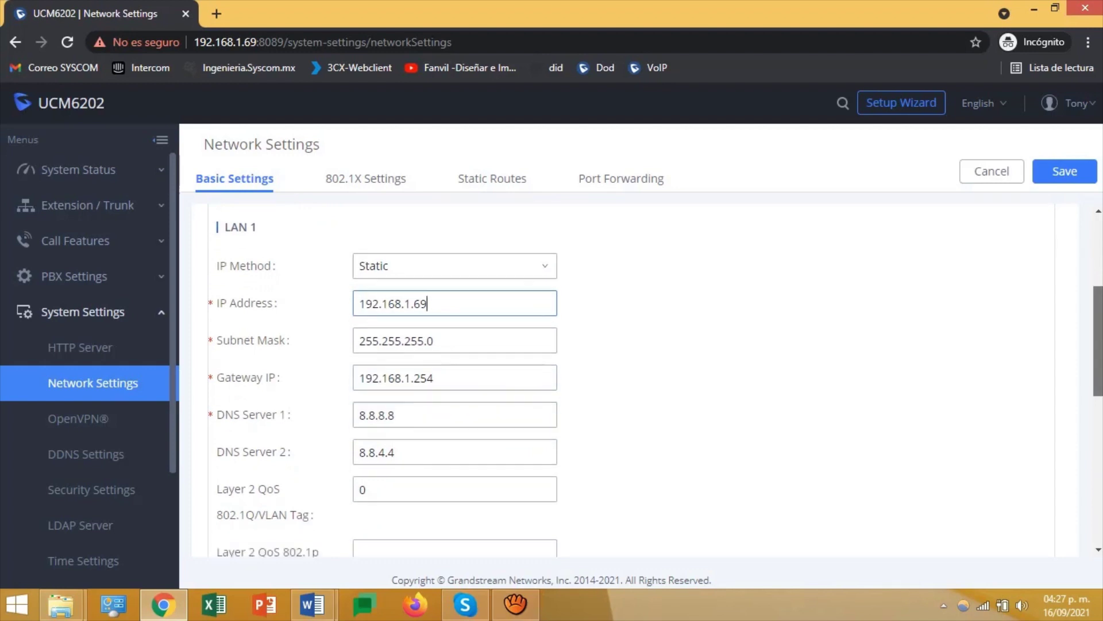
scroll(632, 379, "down", 3)
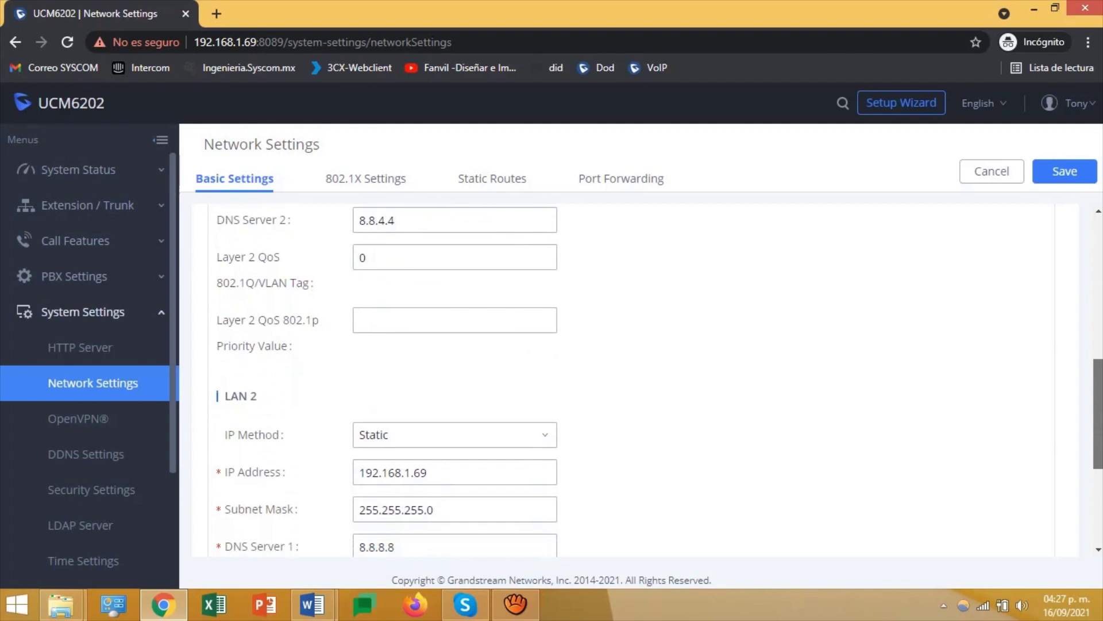
scroll(633, 380, "up", 4)
scroll(632, 379, "down", 7)
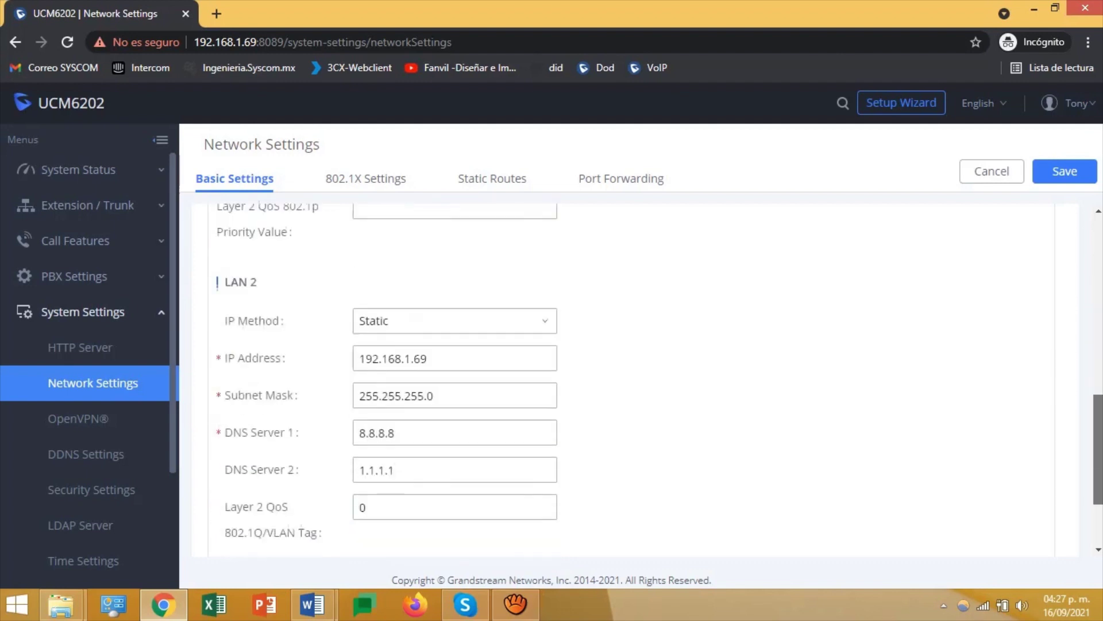
scroll(659, 379, "up", 1)
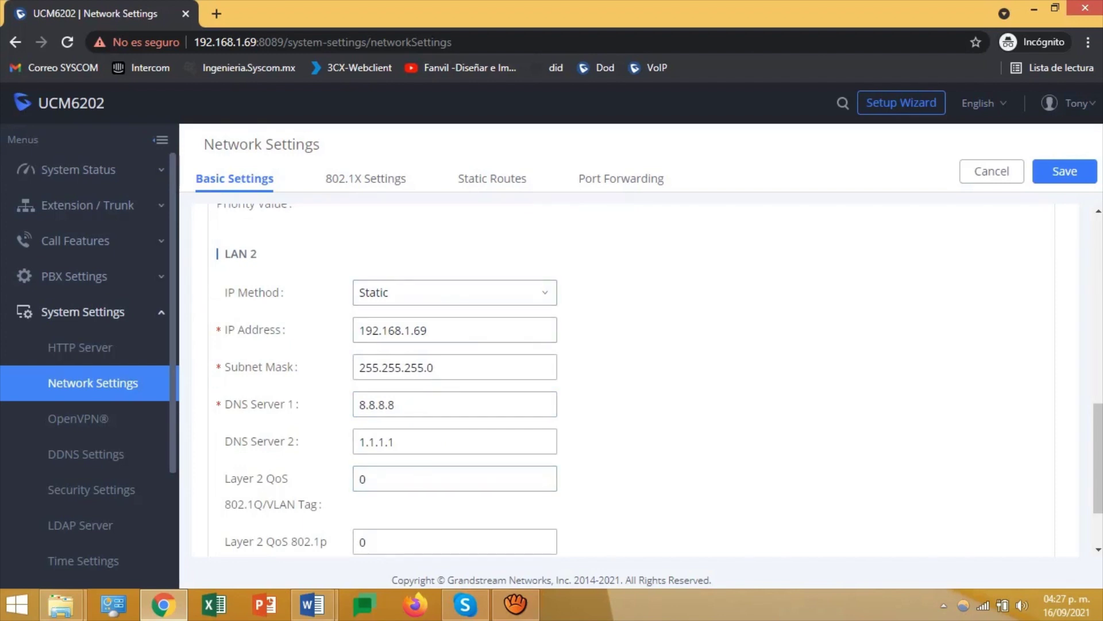
Switch to the Word document Documento1 and copy the Hostname address 10.194.22.184.
mouse_move(312, 603)
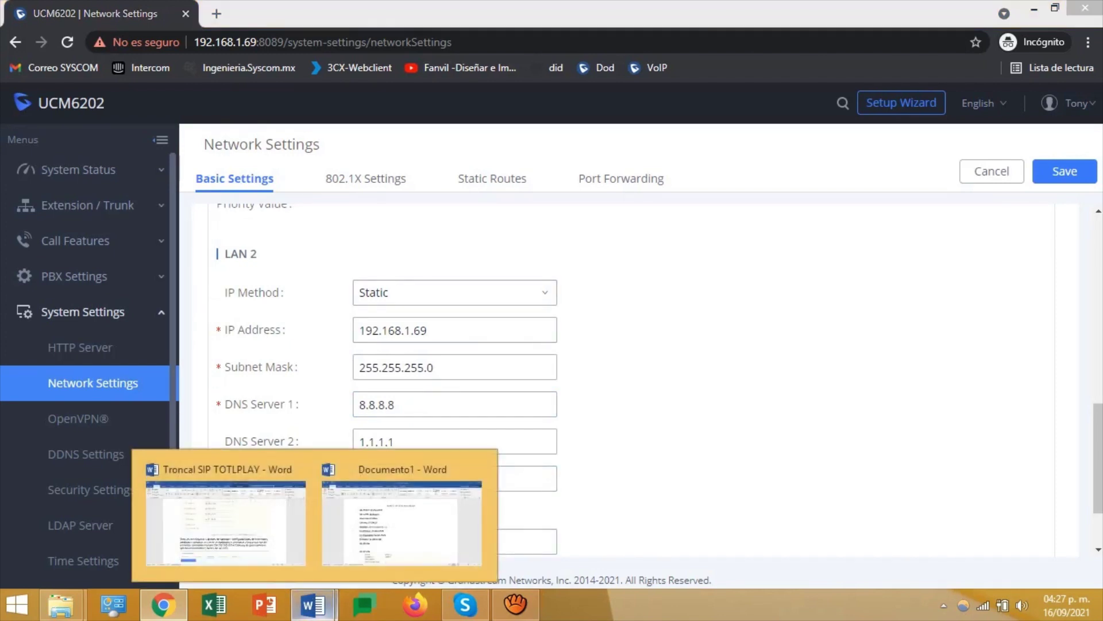
left_click(402, 517)
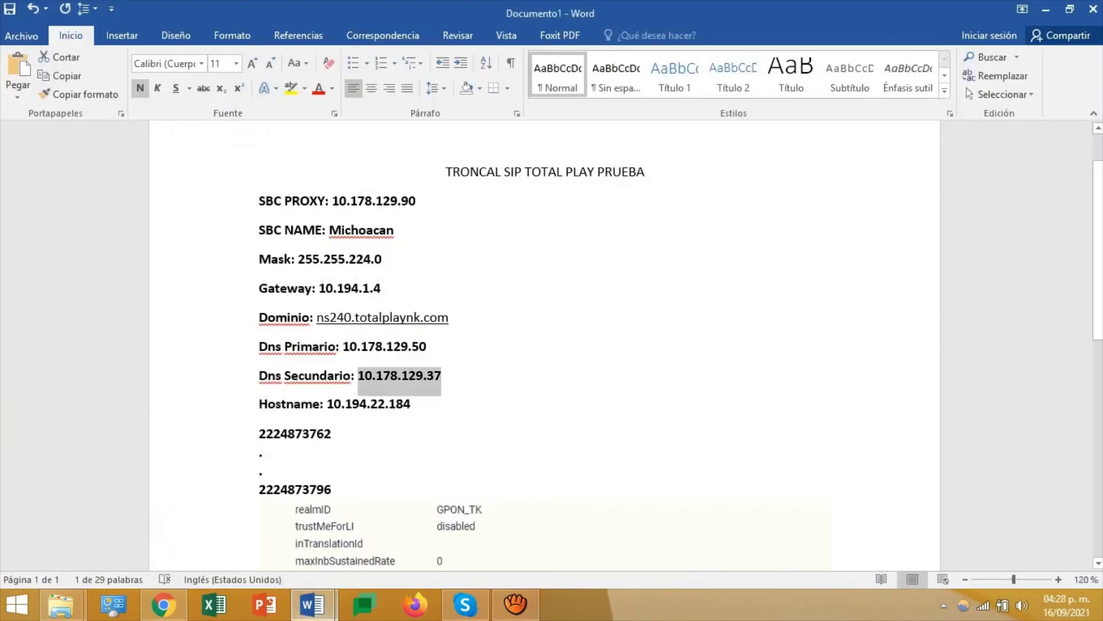
left_click(394, 230)
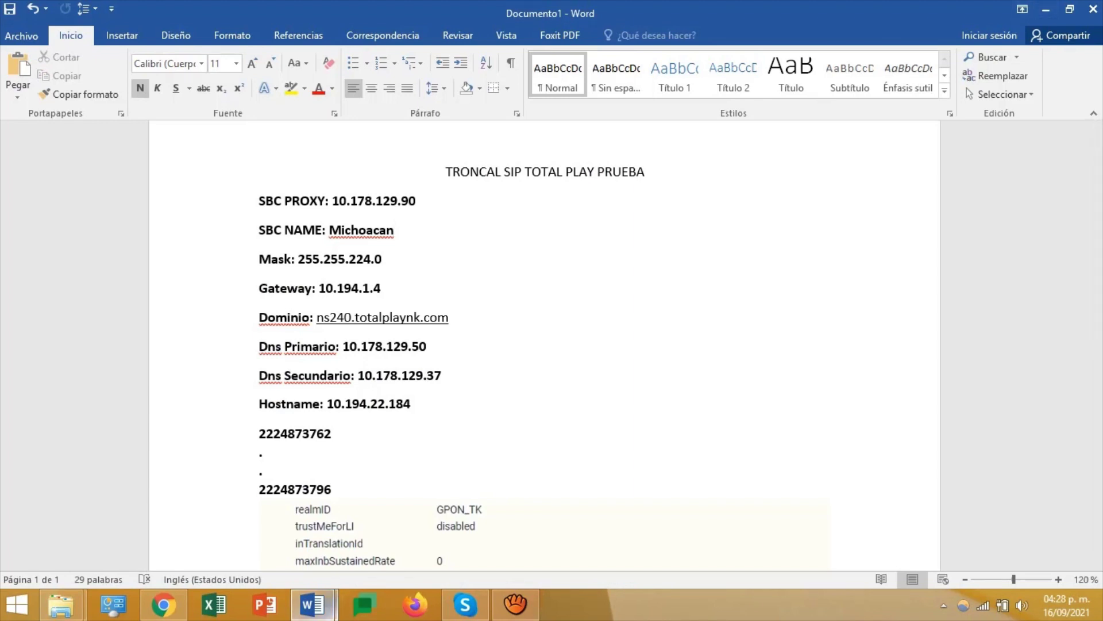
mouse_move(312, 605)
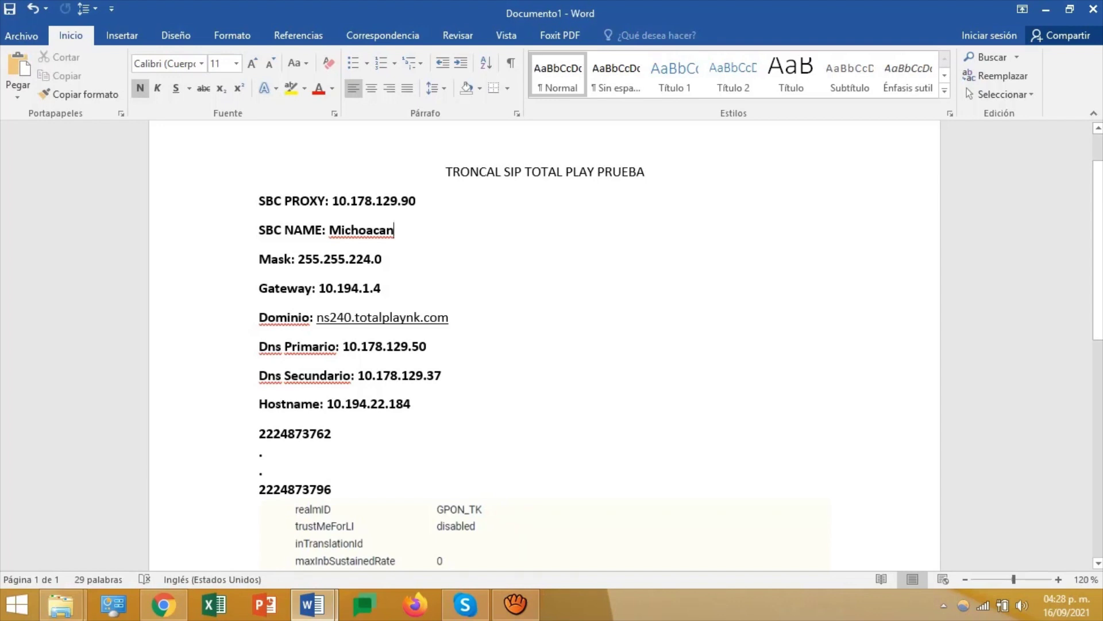
left_click_drag(412, 404, 326, 404)
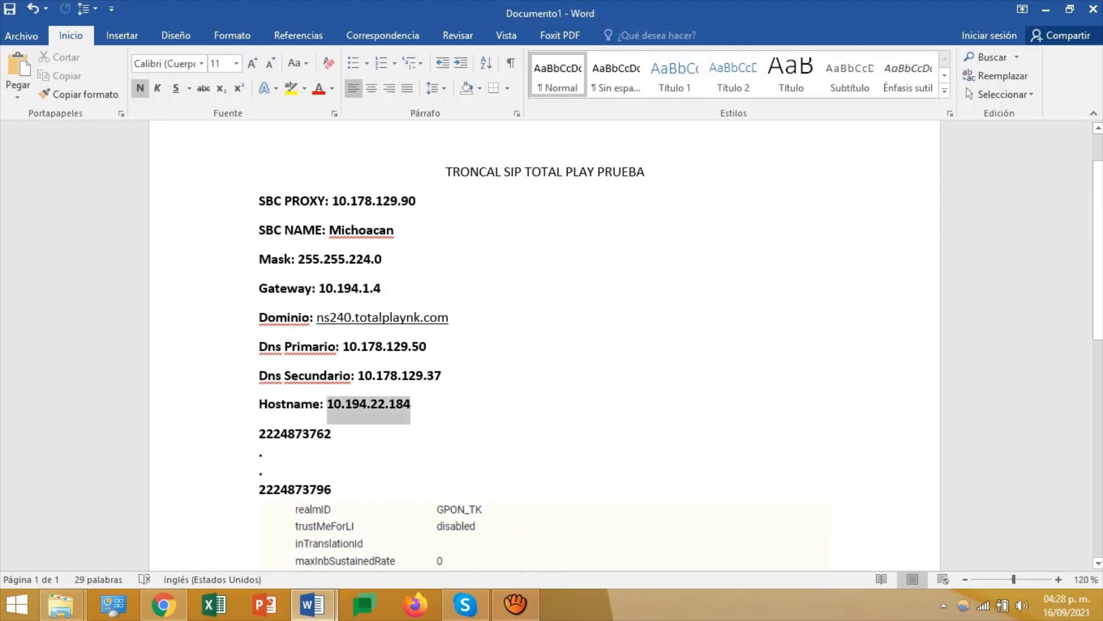
right_click(332, 406)
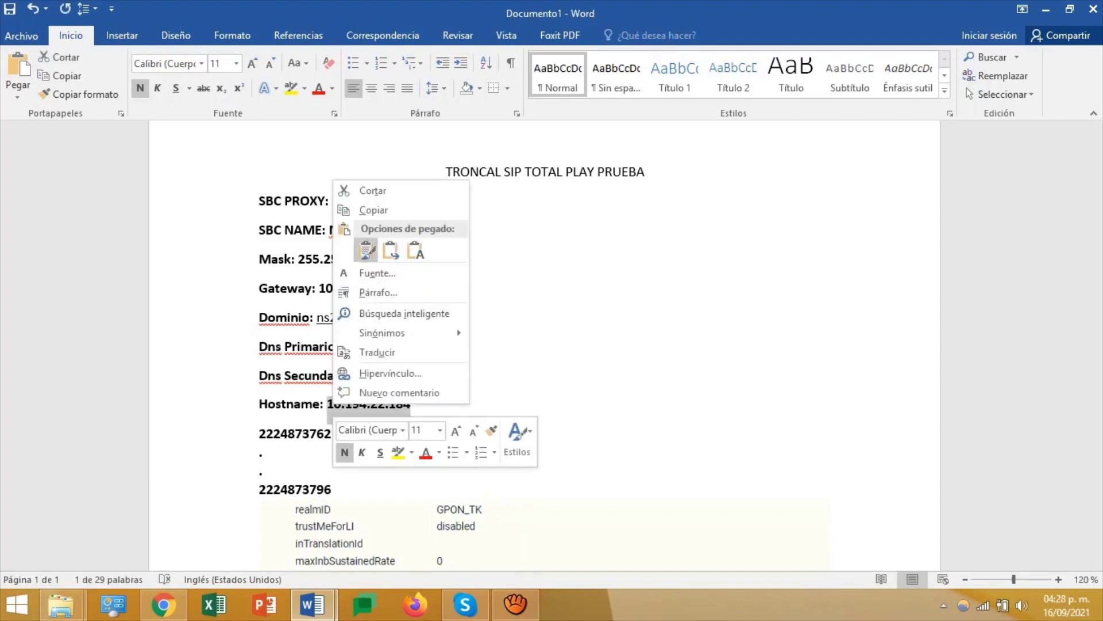
left_click(373, 210)
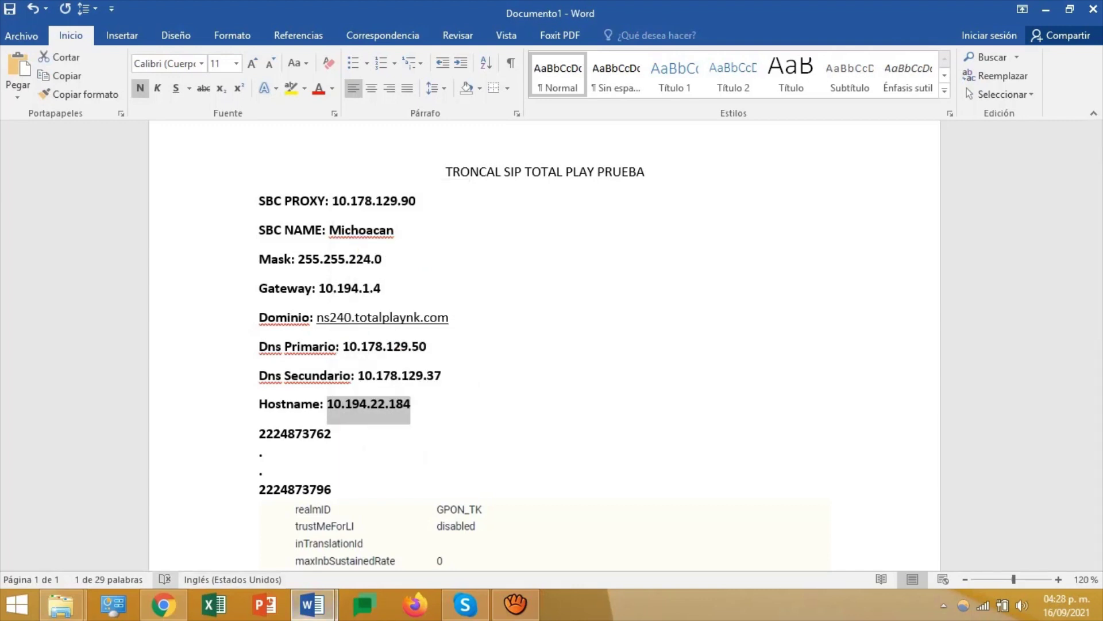
Return to the UCM6202 page in Chrome and replace the LAN 2 IP address with the copied 10.194.22.184.
left_click(163, 603)
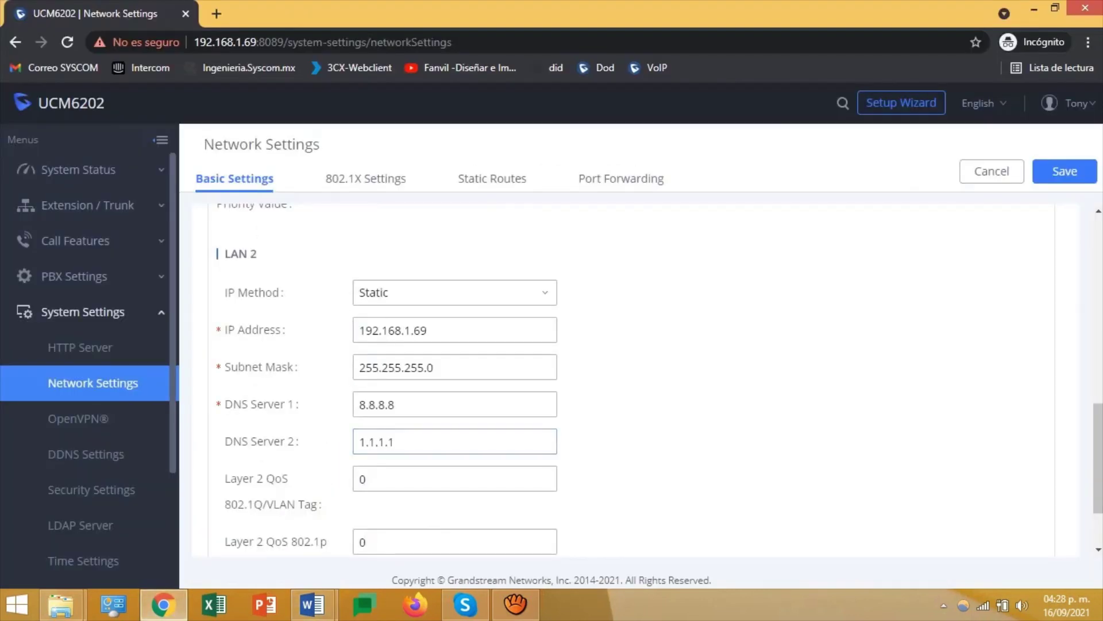
left_click_drag(429, 329, 359, 330)
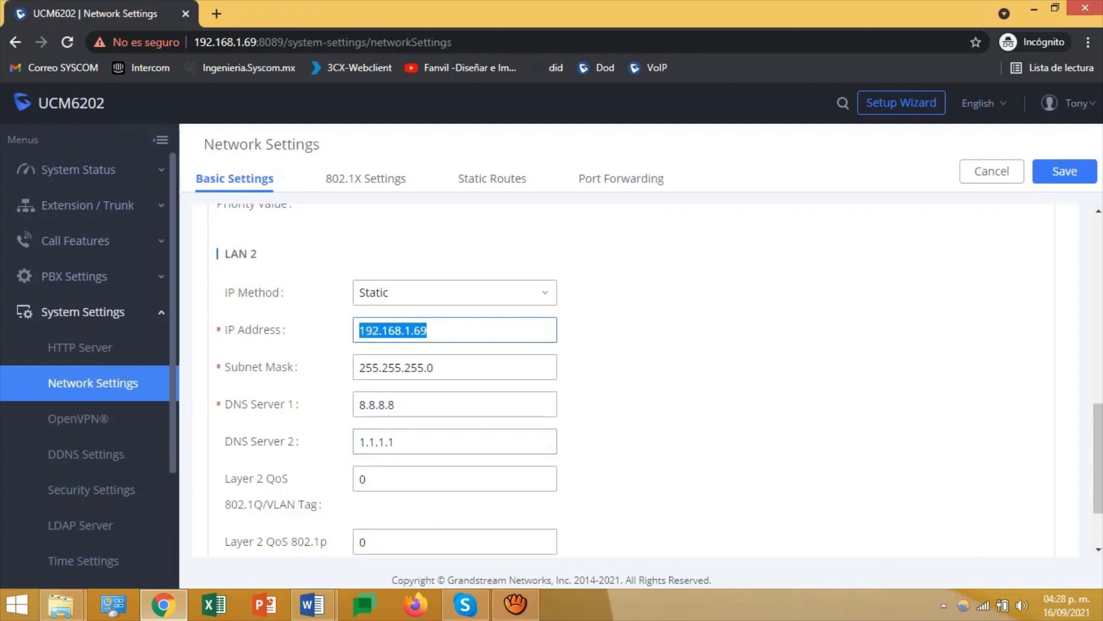
right_click(361, 338)
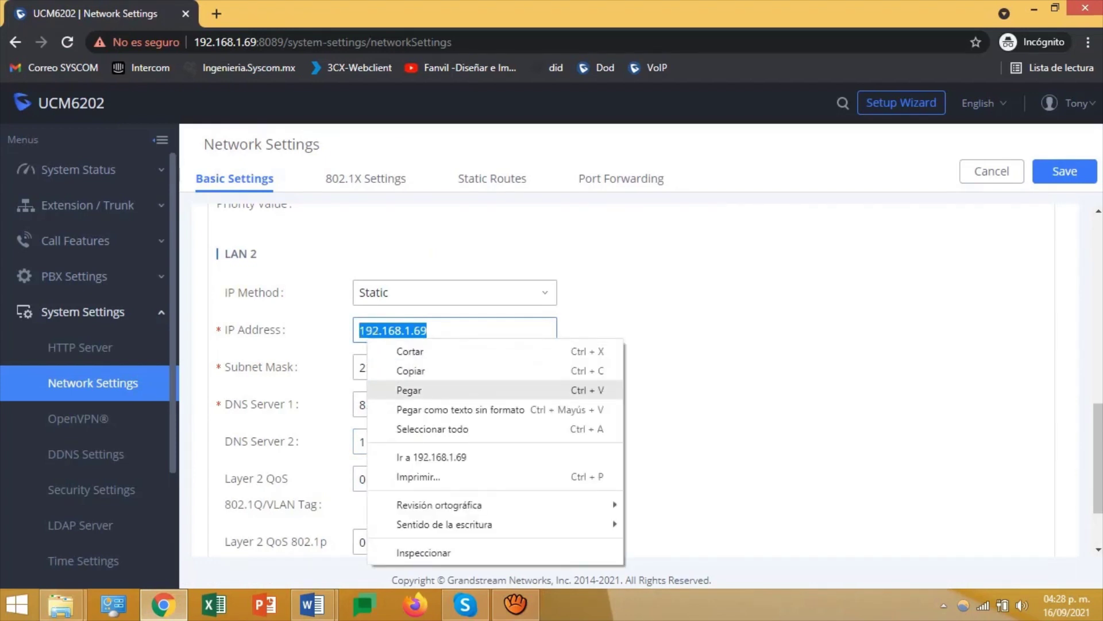
left_click(380, 387)
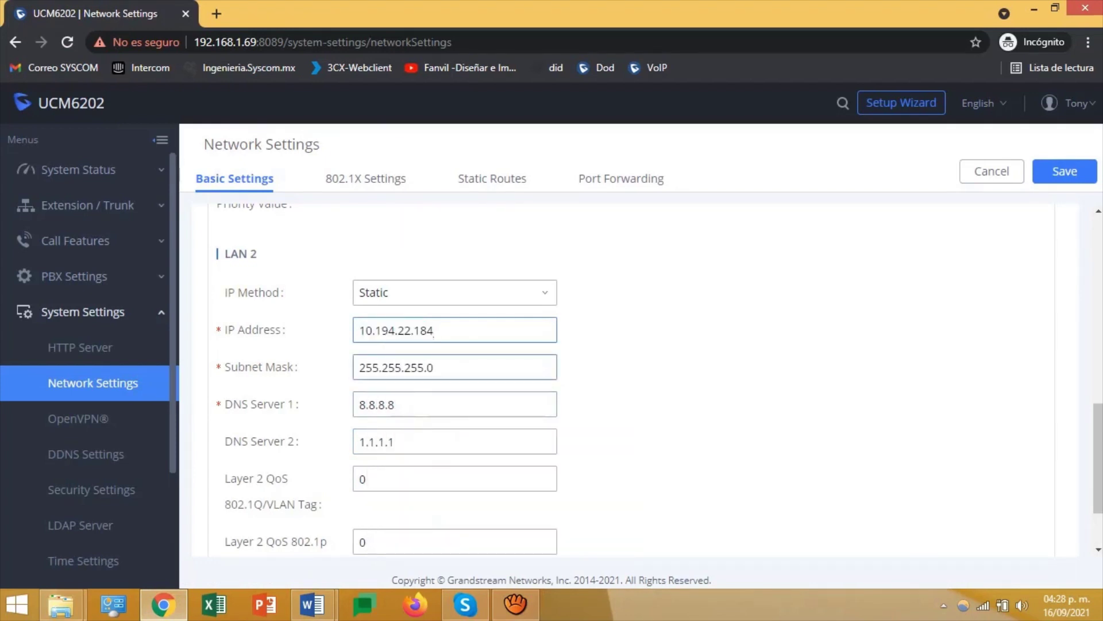
Set the LAN 2 subnet mask to 255.255.240.0.
left_click(425, 367)
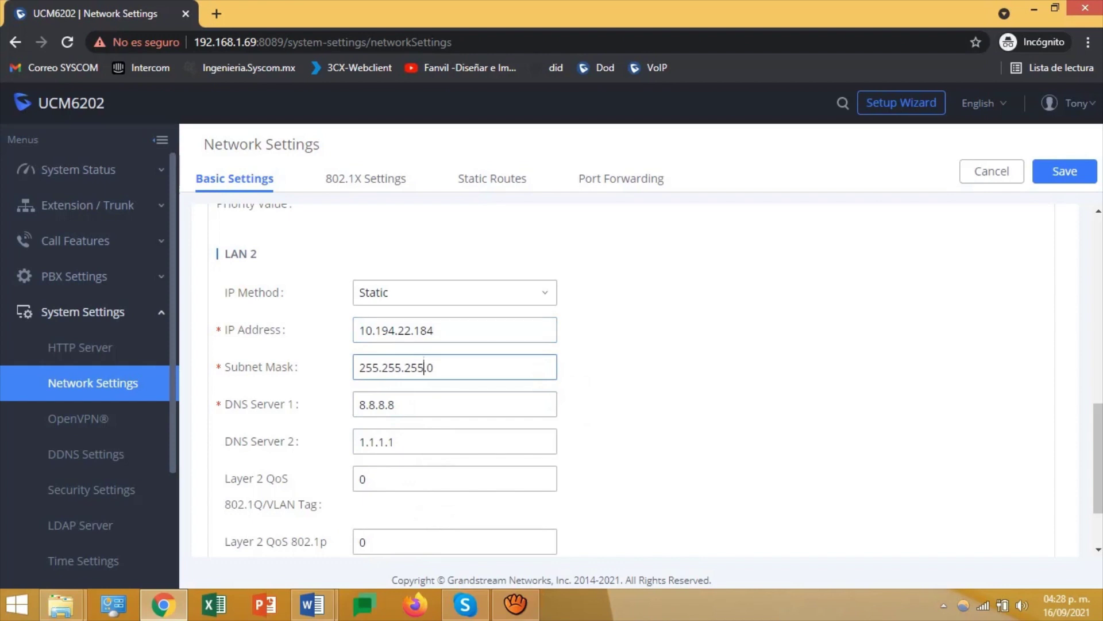
key("BackSpace")
key("BackSpace")
type("40")
Switch to the Word document Documento1 and copy the primary DNS address 10.178.129.50 for LAN 2's DNS Server 1.
left_click(394, 405)
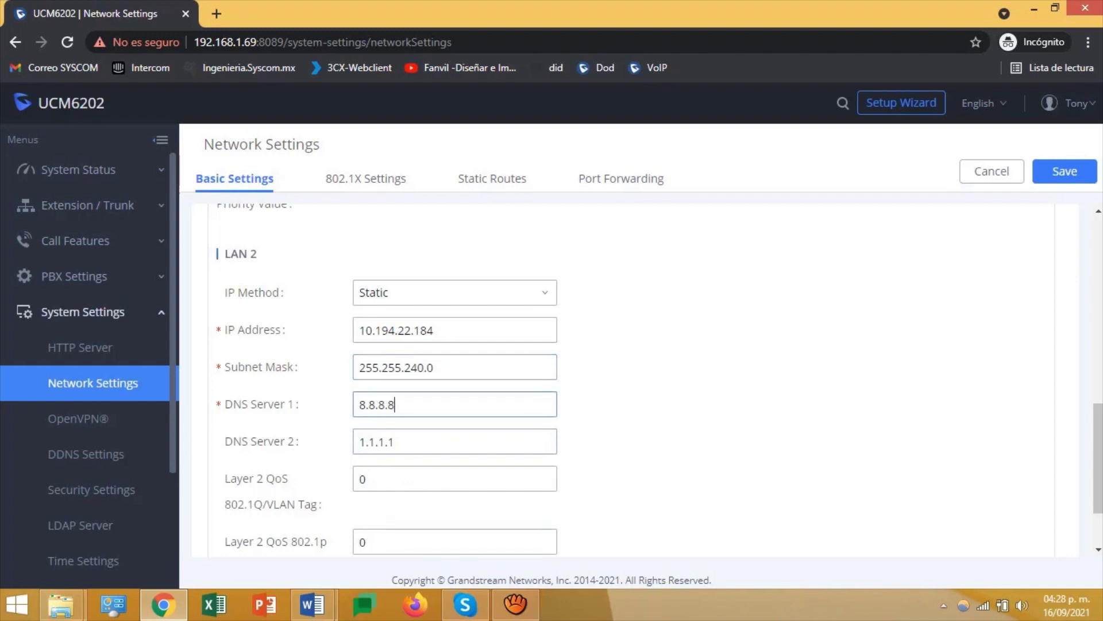
left_click(312, 603)
left_click(402, 517)
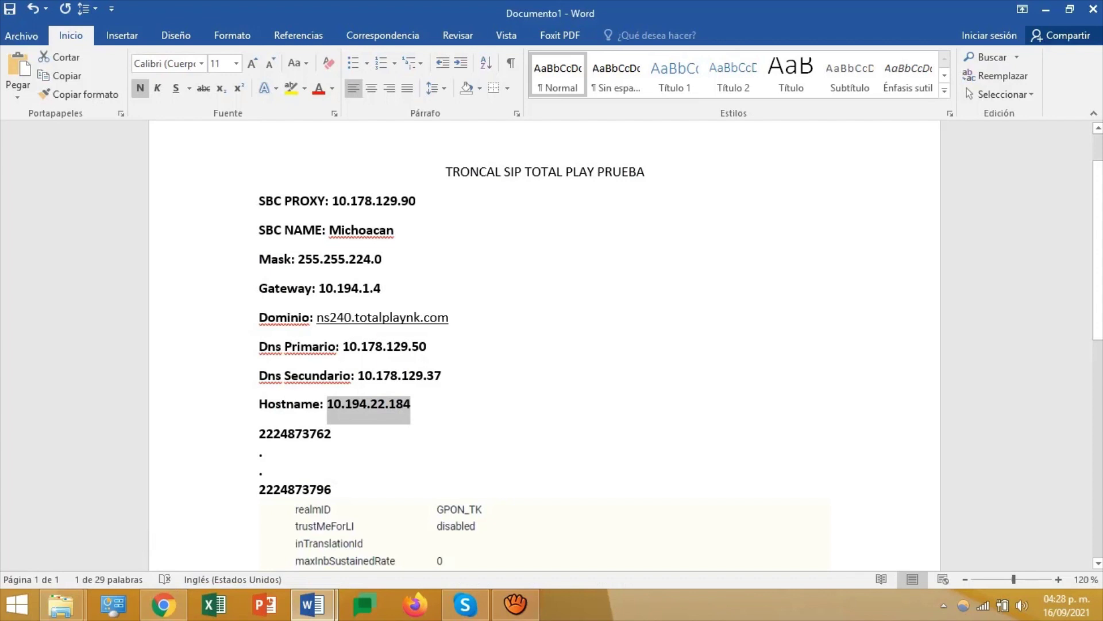
left_click_drag(426, 346, 343, 346)
right_click(346, 348)
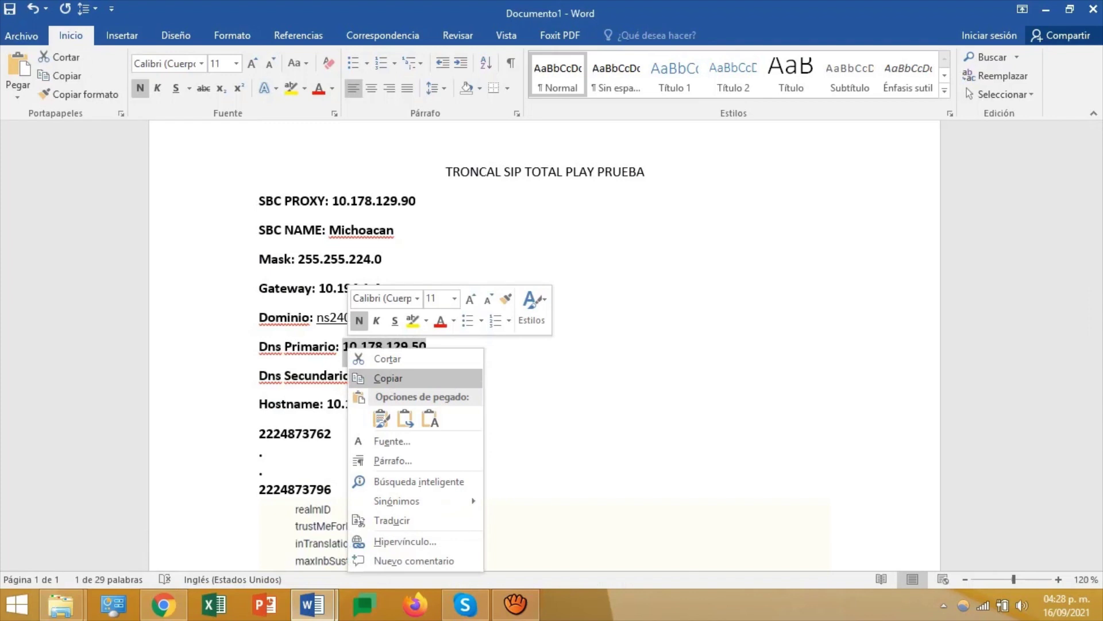
left_click(388, 378)
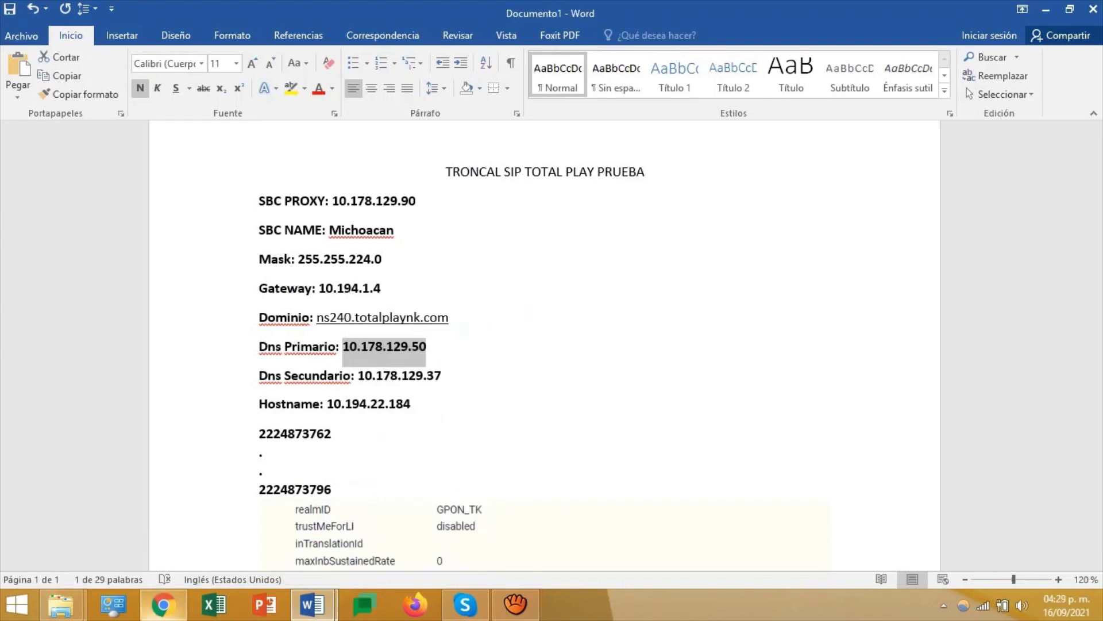
Return to Chrome and replace LAN 2's DNS Server 1 with the copied 10.178.129.50.
left_click(164, 605)
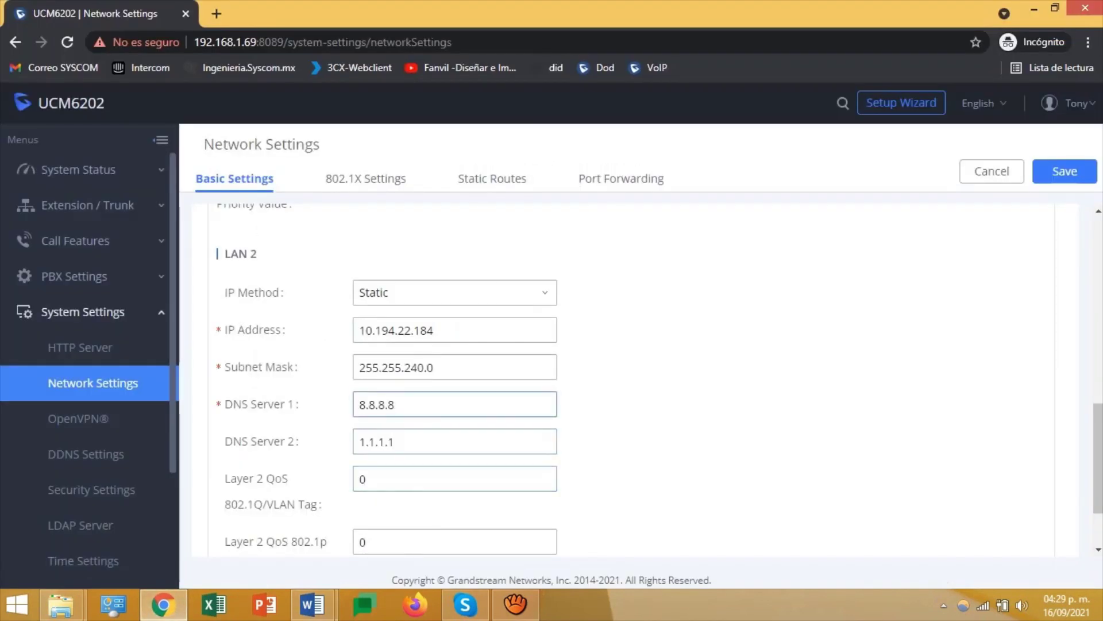
key("ctrl+a")
right_click(375, 405)
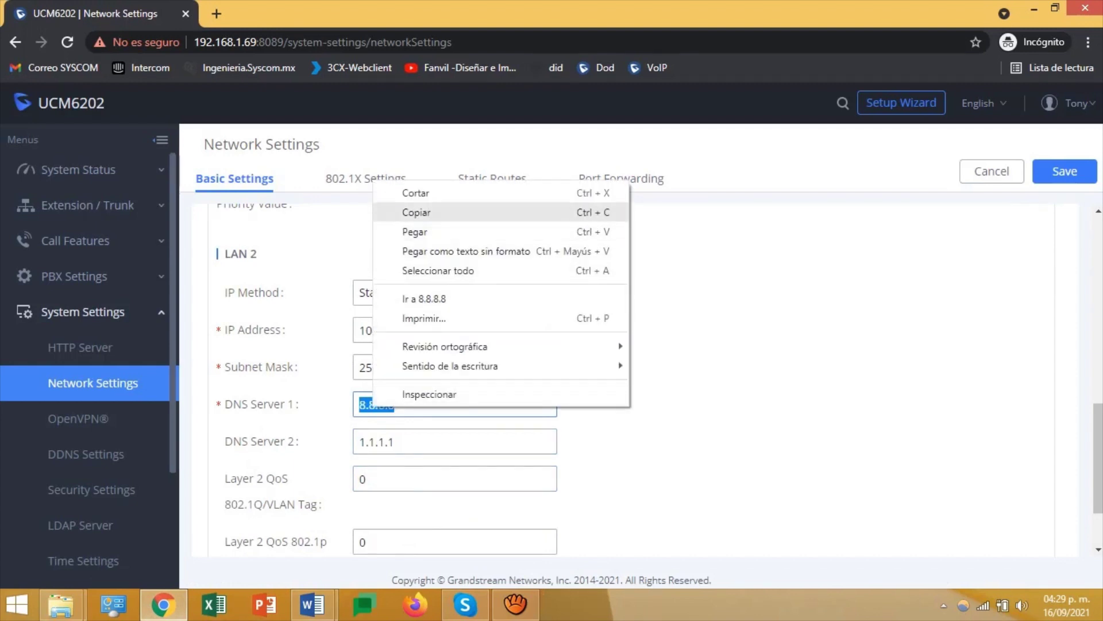
left_click(415, 232)
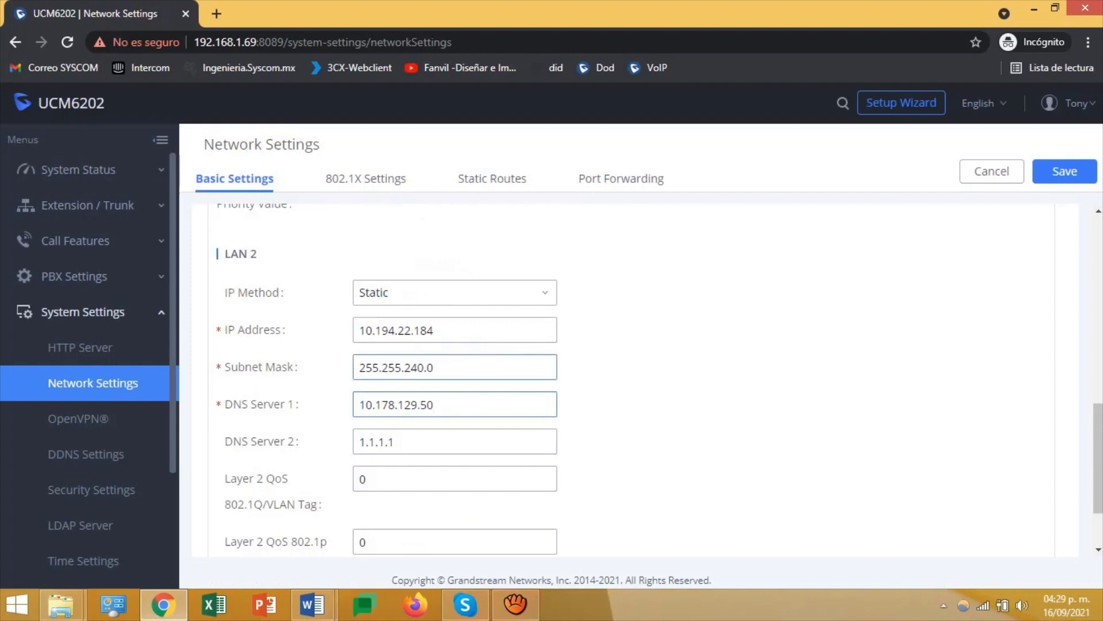
Correct LAN 2's subnet mask to 255.255.224.0.
left_click(424, 367)
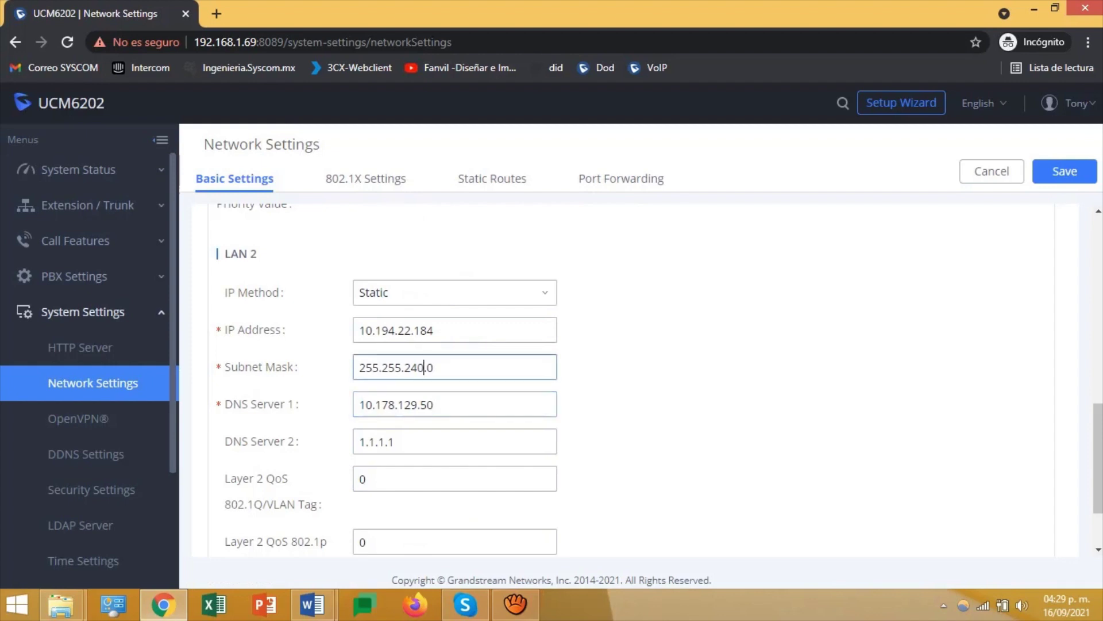
key("BackSpace")
key("BackSpace")
type("24")
left_click(435, 405)
Switch to the Word document Documento1 and copy the secondary DNS address 10.178.129.37 for LAN 2's DNS Server 2.
left_click(395, 442)
mouse_move(312, 603)
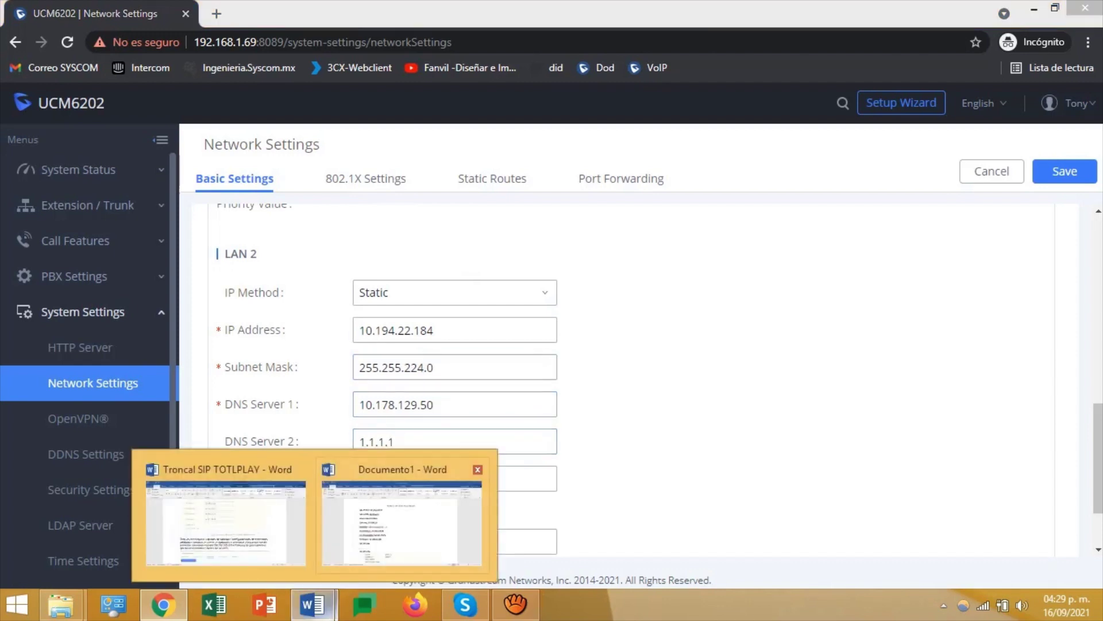
left_click(403, 512)
left_click_drag(441, 375, 358, 377)
right_click(362, 379)
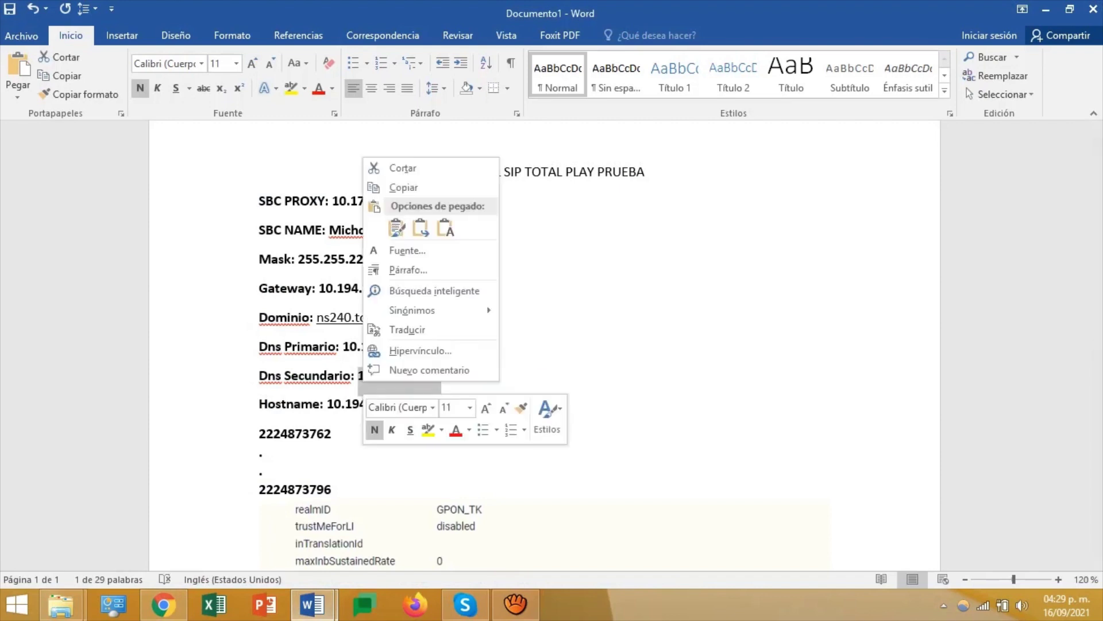
left_click(402, 188)
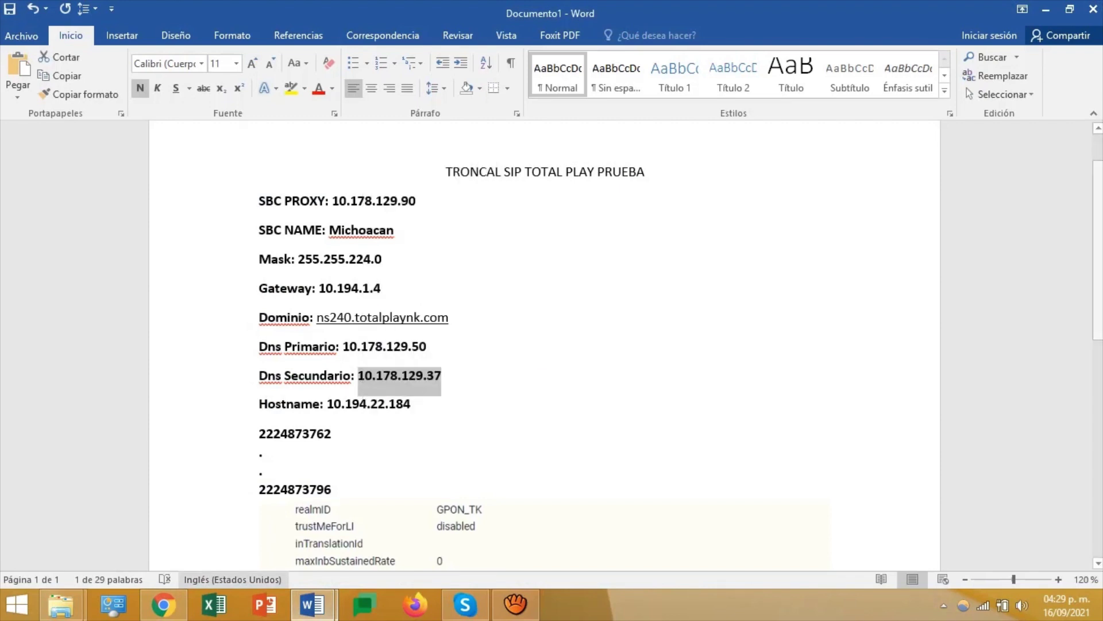
Return to the UCM6202 page in Chrome and replace LAN 2's DNS Server 2 with the copied 10.178.129.37.
left_click(163, 604)
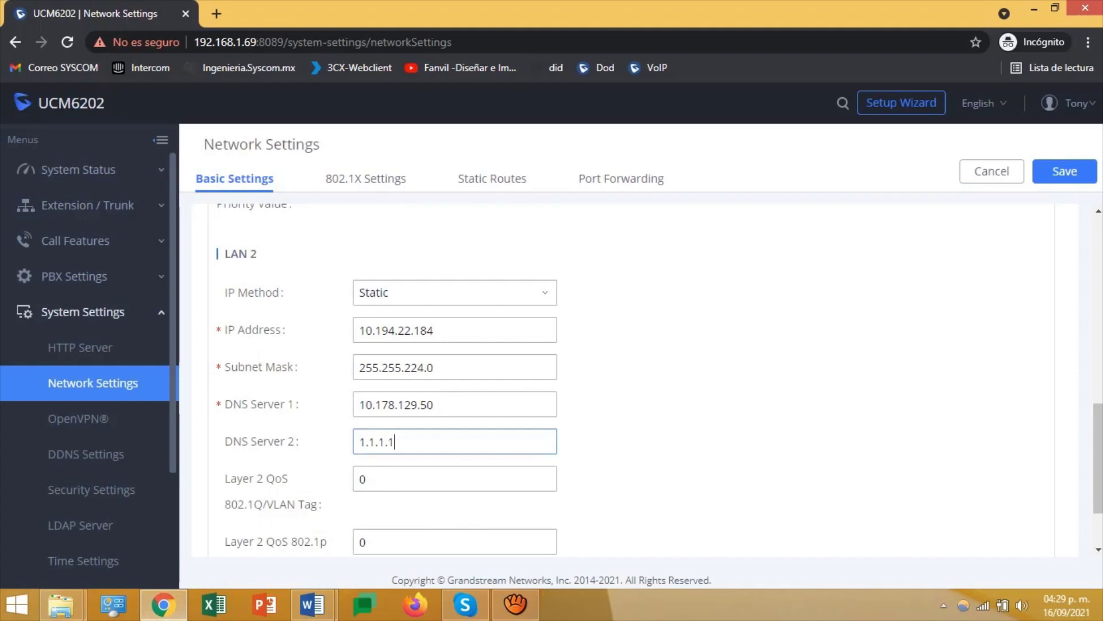
key("ctrl+a")
right_click(369, 442)
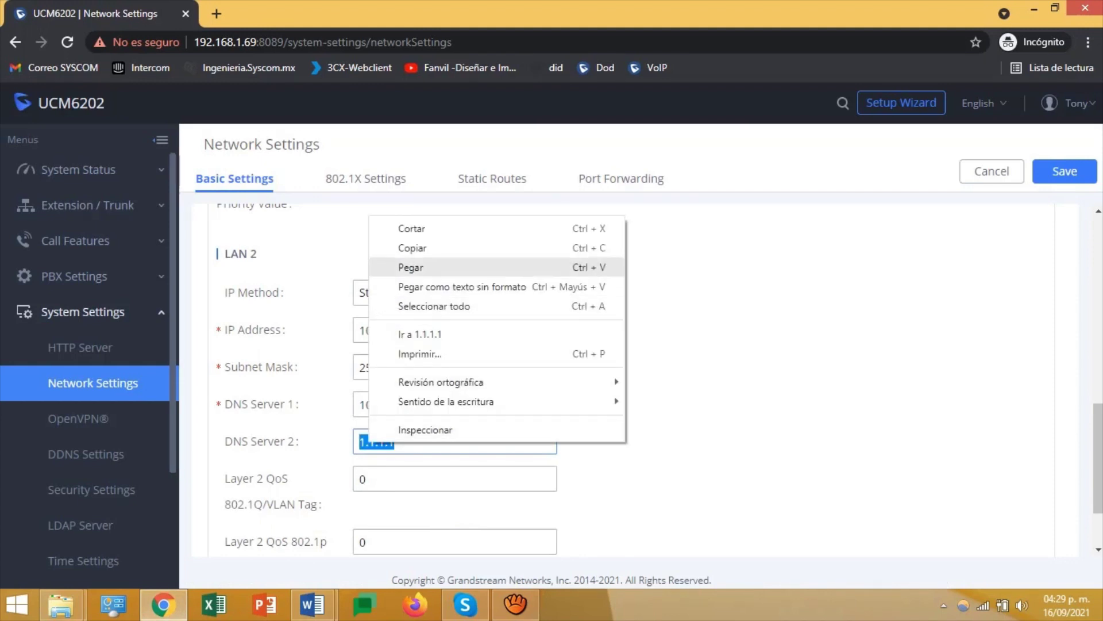
left_click(403, 267)
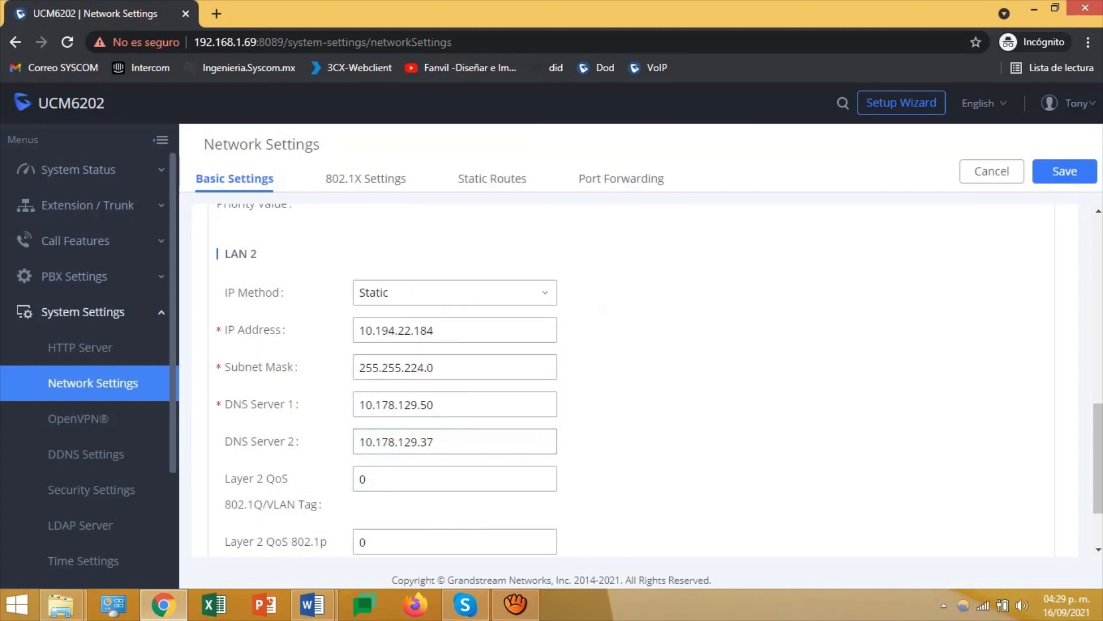
Review the IPv4 address settings entered for LAN 1 and LAN 2.
scroll(632, 379, "down", 2)
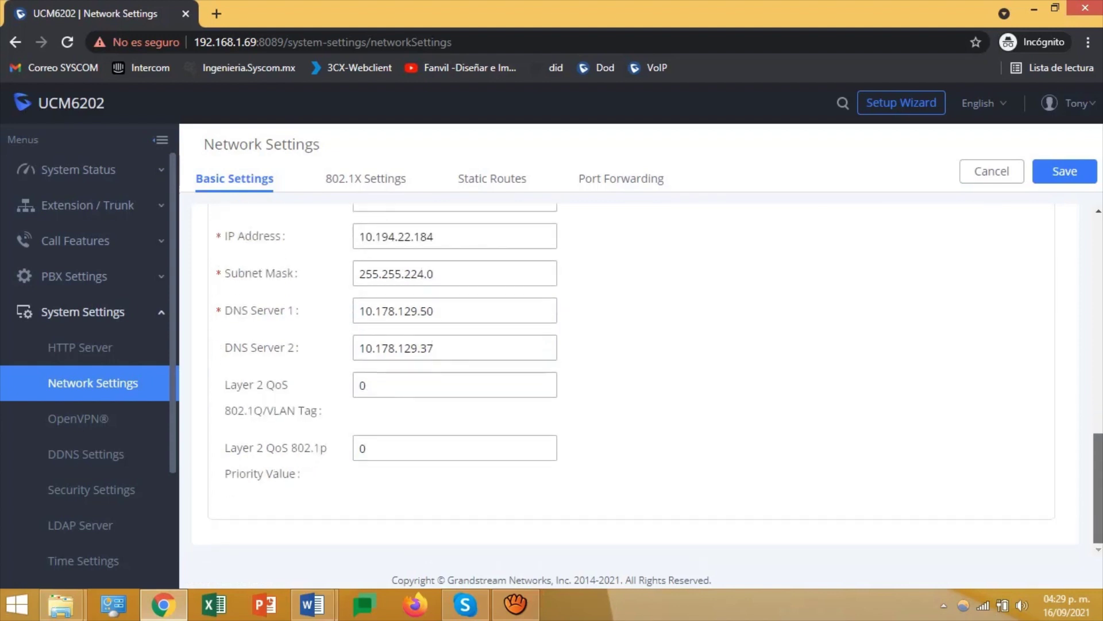
scroll(632, 379, "up", 4)
scroll(632, 380, "up", 3)
scroll(632, 379, "up", 2)
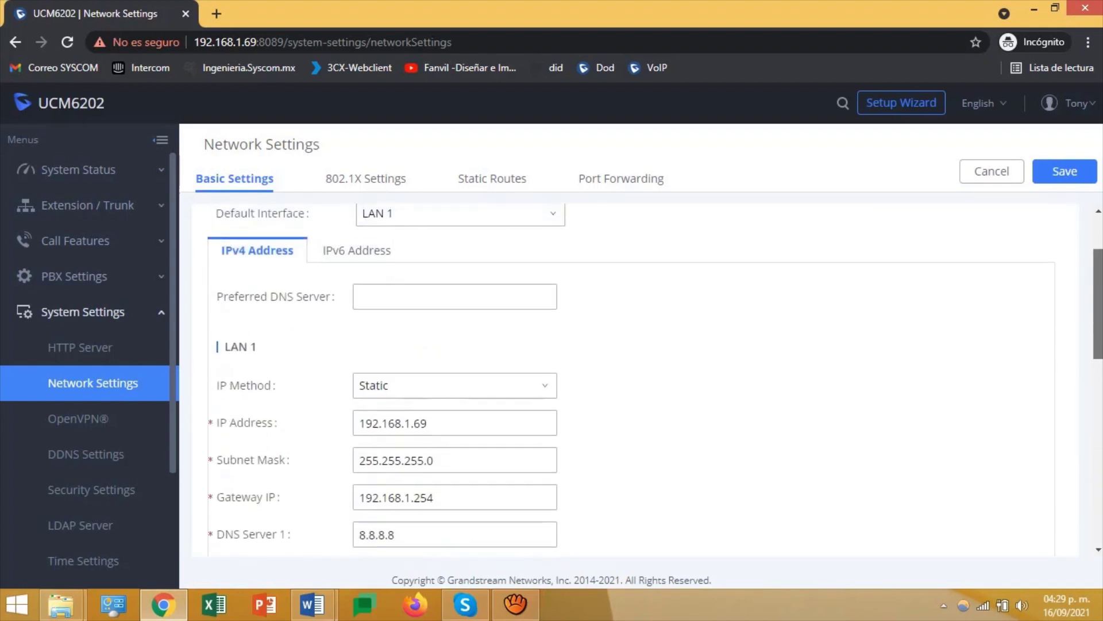
scroll(632, 380, "down", 4)
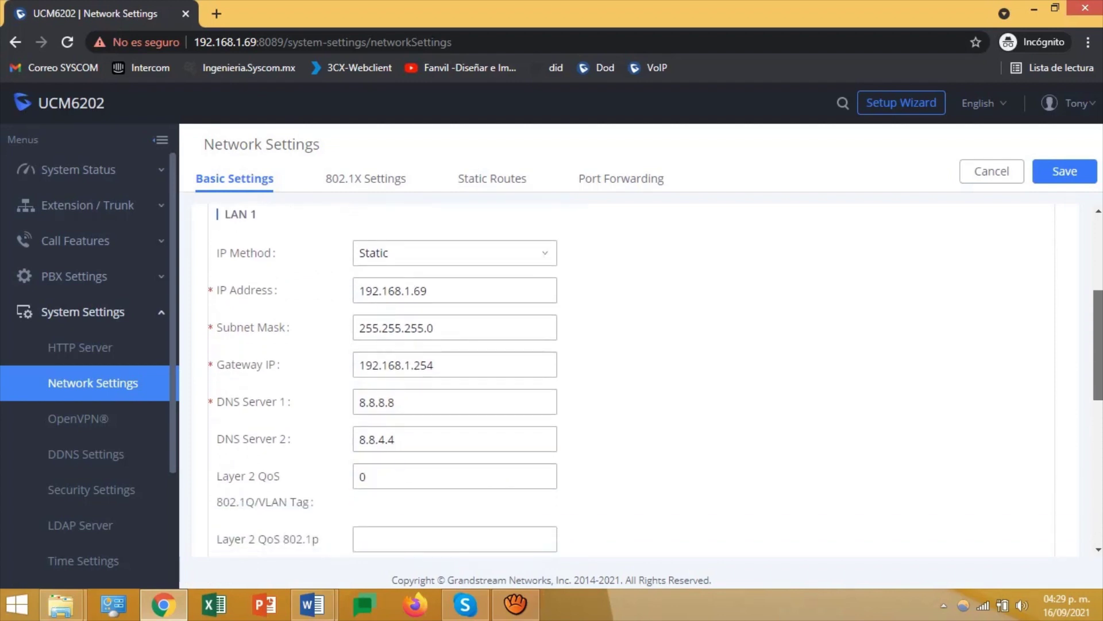
scroll(632, 379, "down", 2)
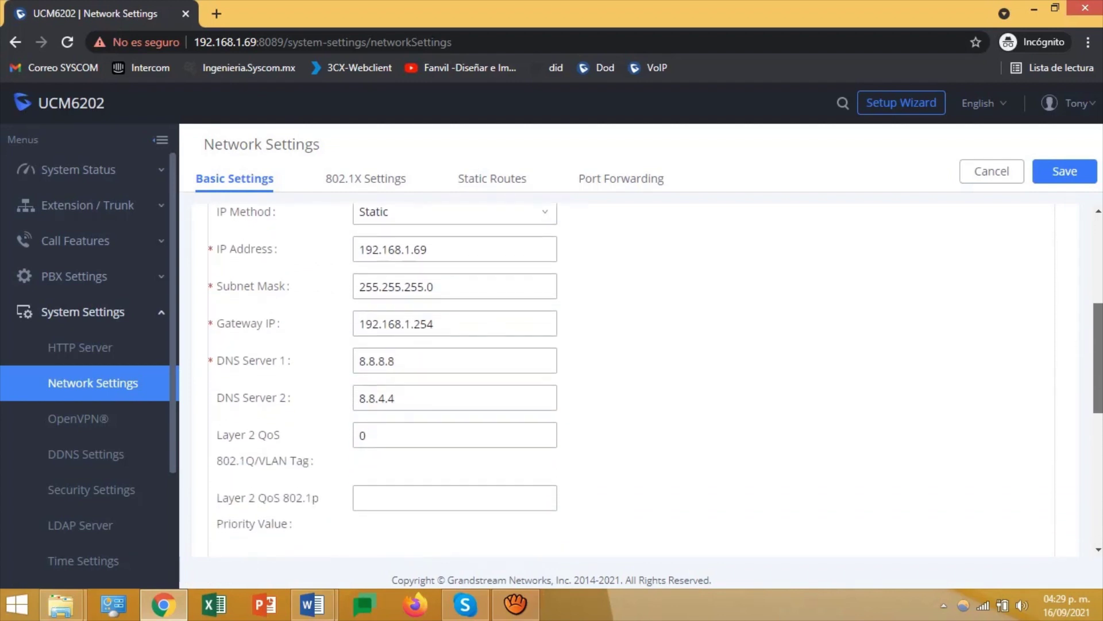
scroll(632, 380, "down", 5)
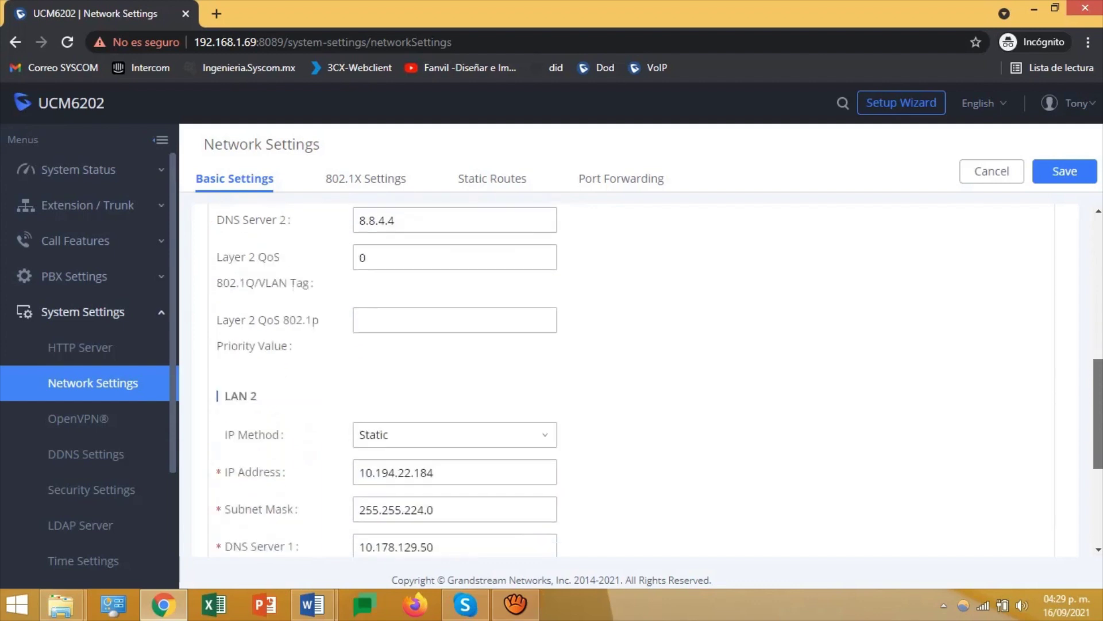
scroll(632, 380, "down", 1)
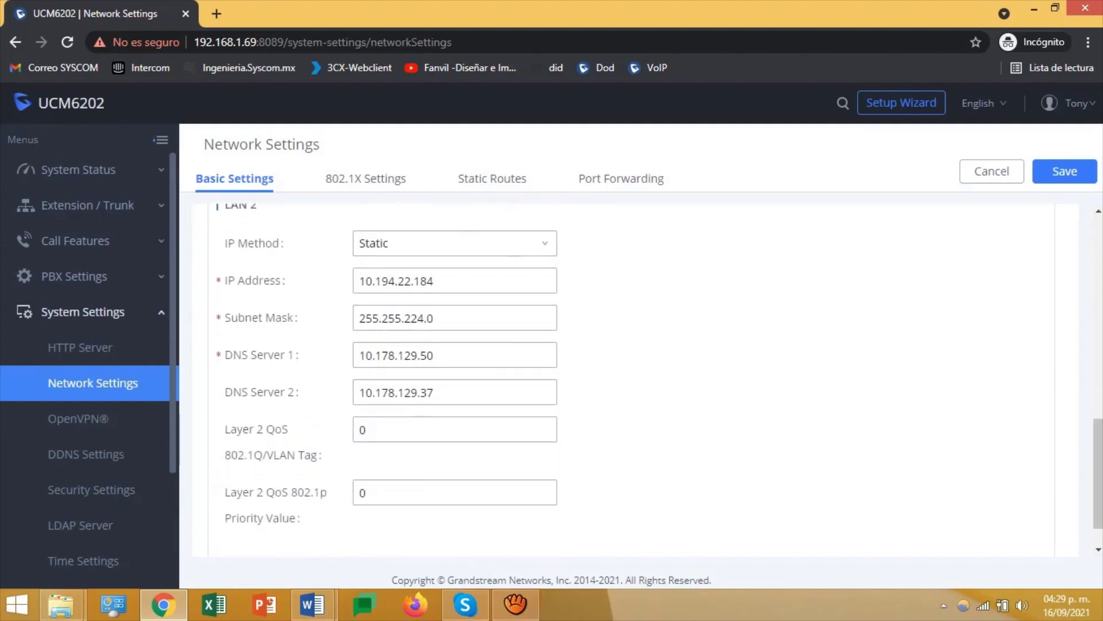
Check the trunk's address data in the Word document Documento1, then go back to Chrome.
mouse_move(313, 604)
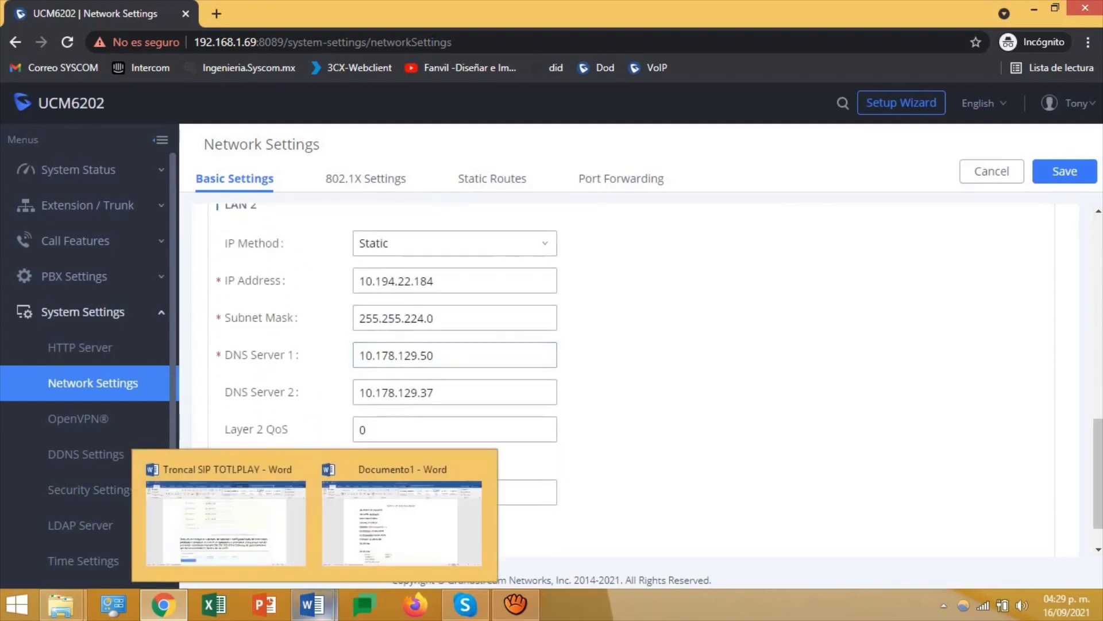
left_click(401, 520)
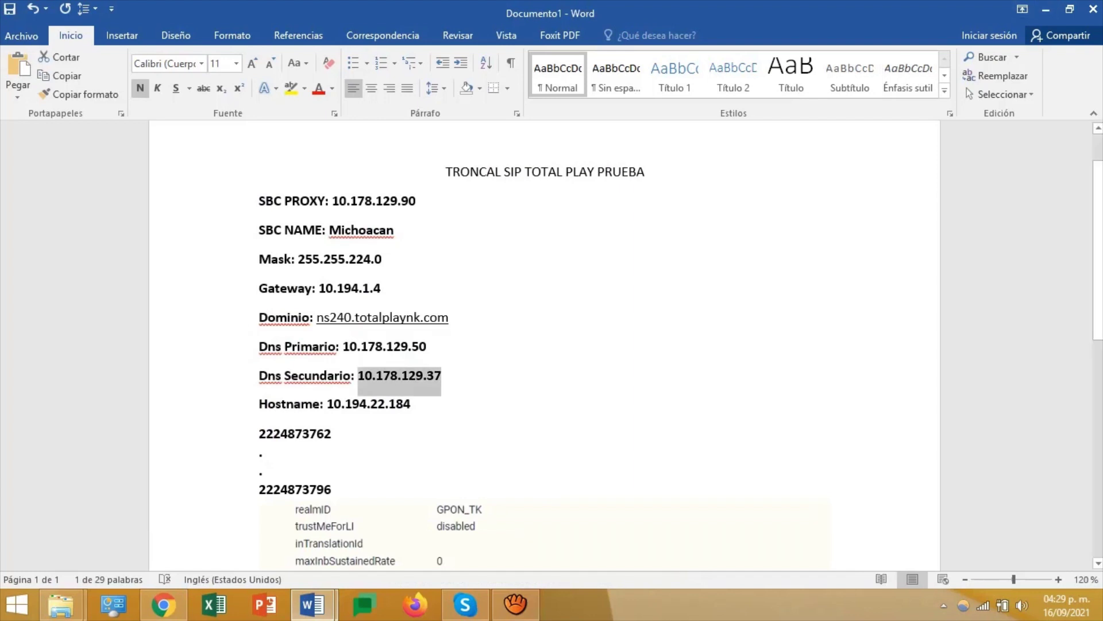
left_click(1046, 9)
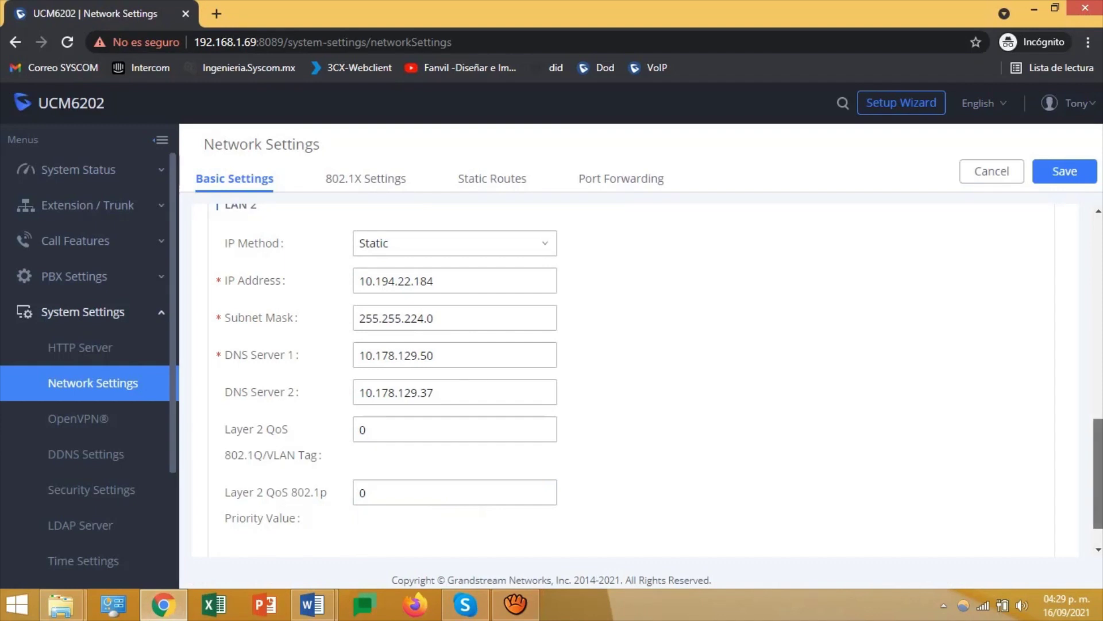
Save the network settings and restart the device to apply them.
scroll(647, 379, "down", 1)
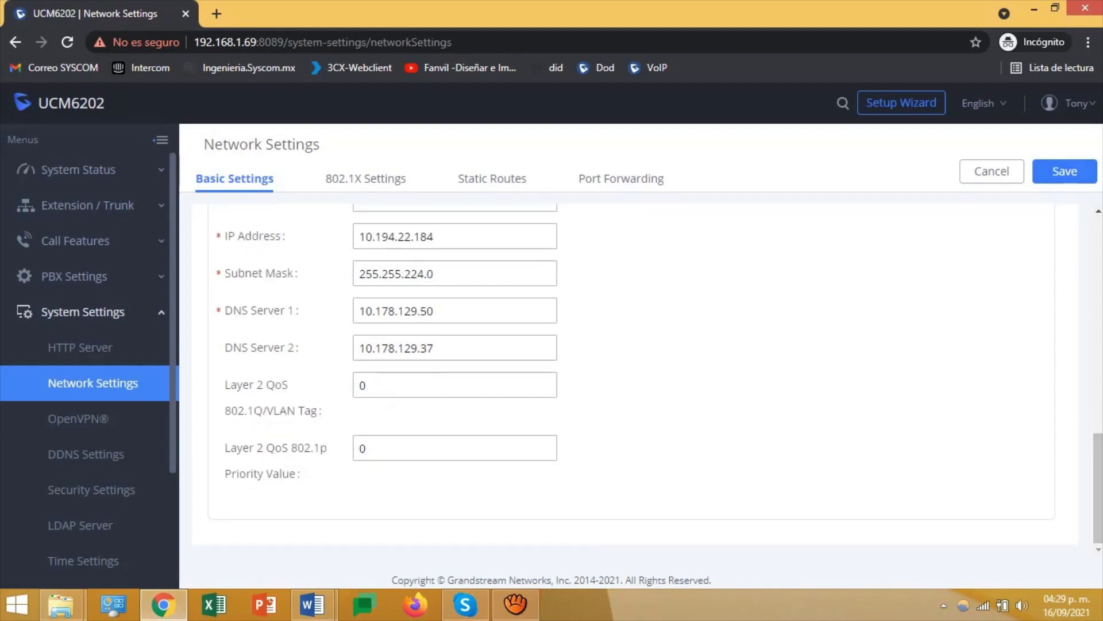
left_click(1065, 171)
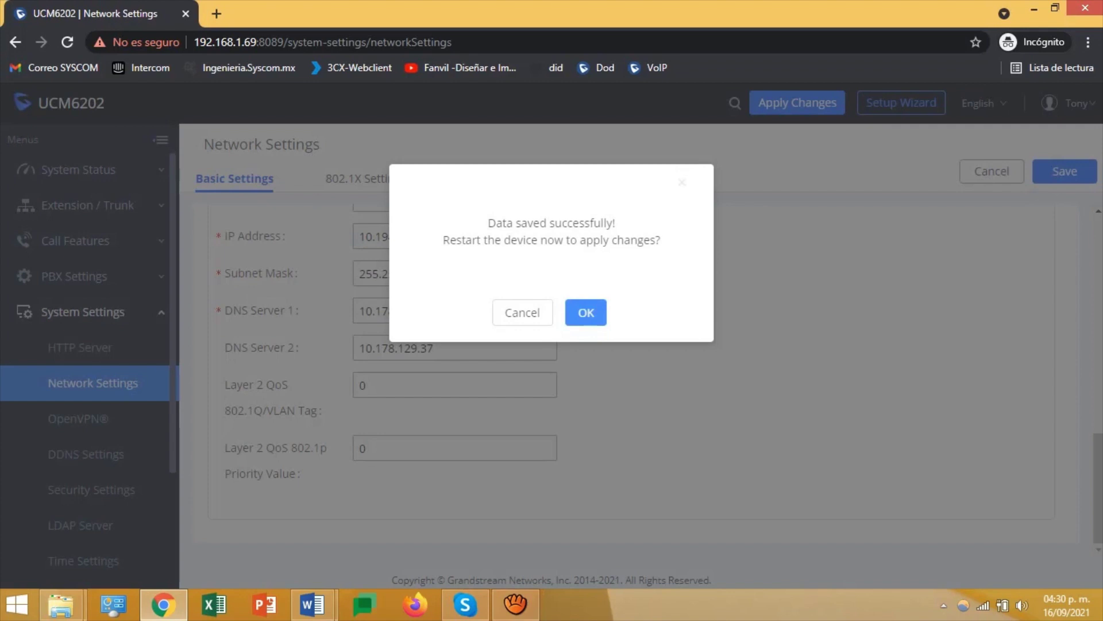
key("Return")
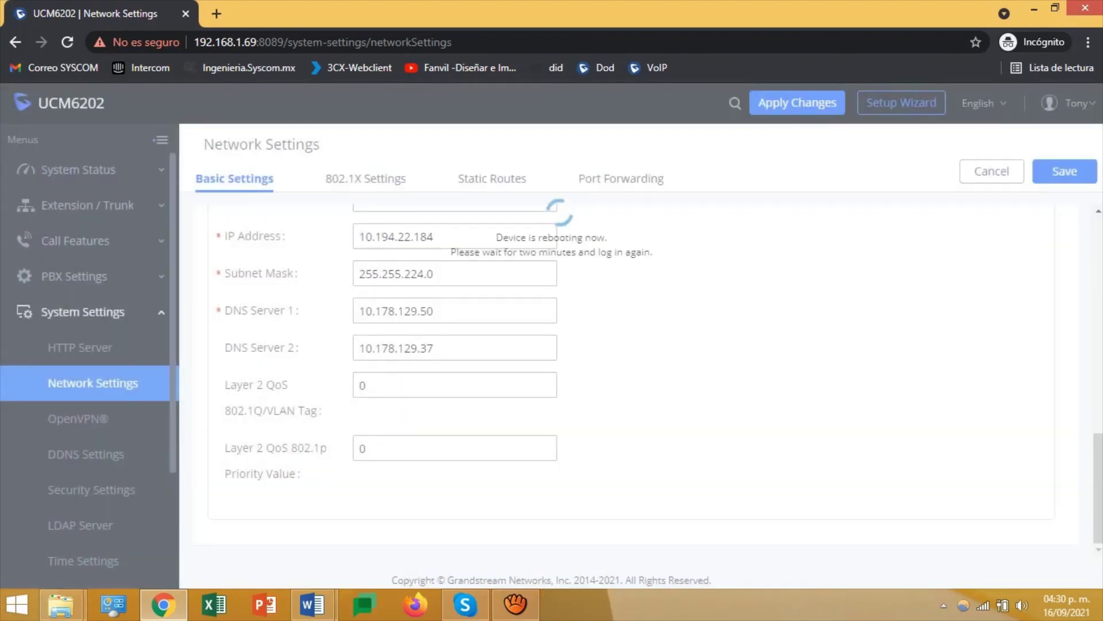
mouse_move(313, 604)
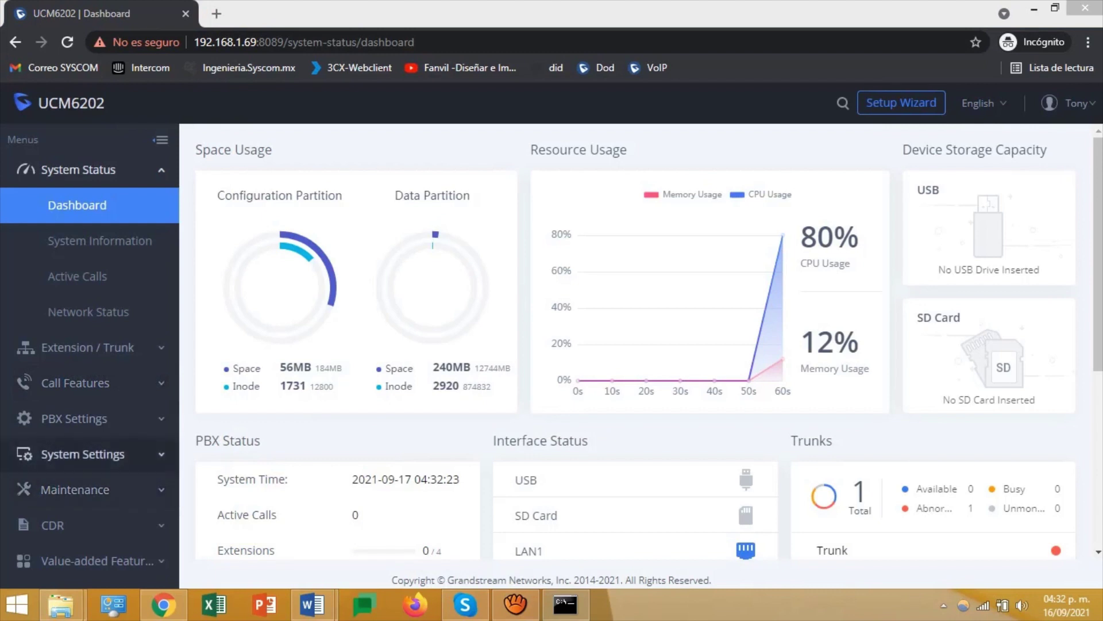
Reopen the system's network settings and start creating a new IPv4 static route.
left_click(83, 454)
left_click(93, 382)
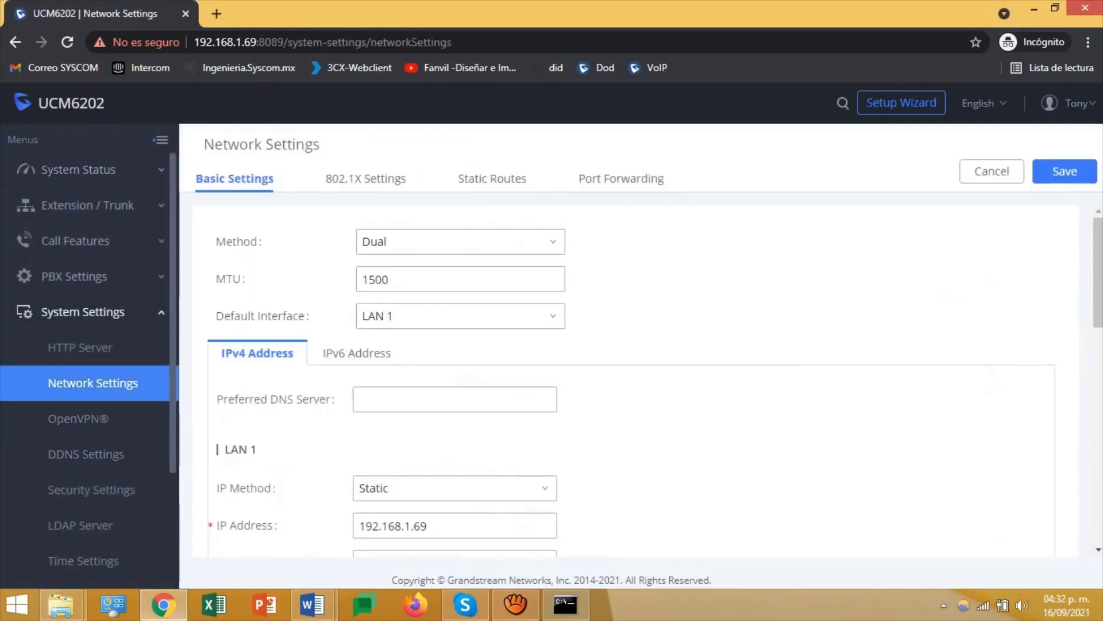
scroll(632, 380, "down", 3)
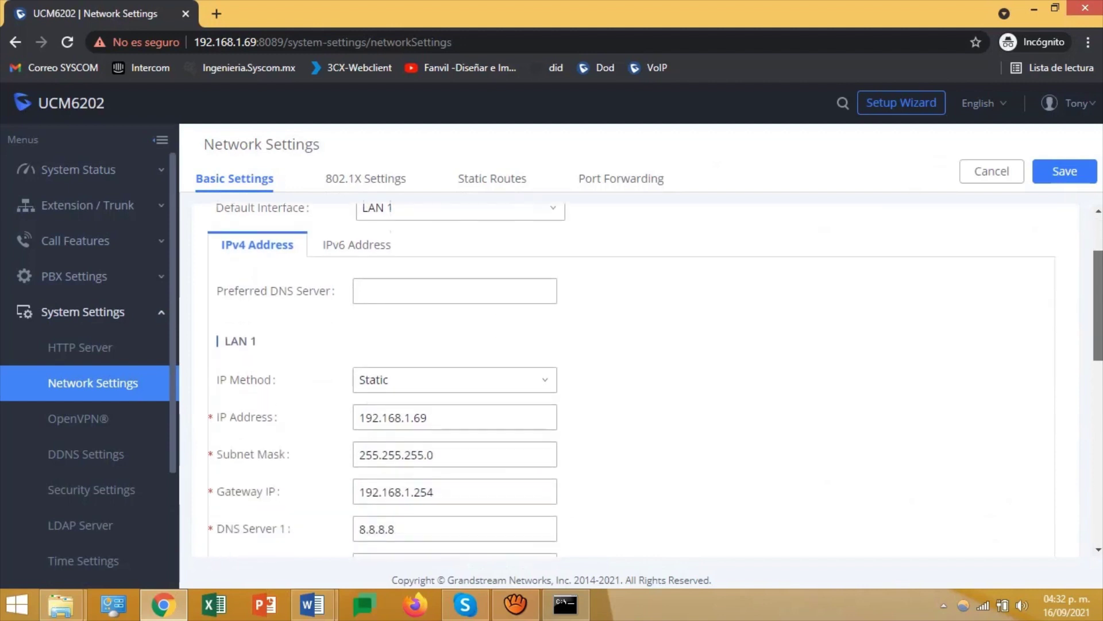
scroll(632, 380, "up", 3)
scroll(632, 379, "down", 10)
scroll(632, 380, "up", 10)
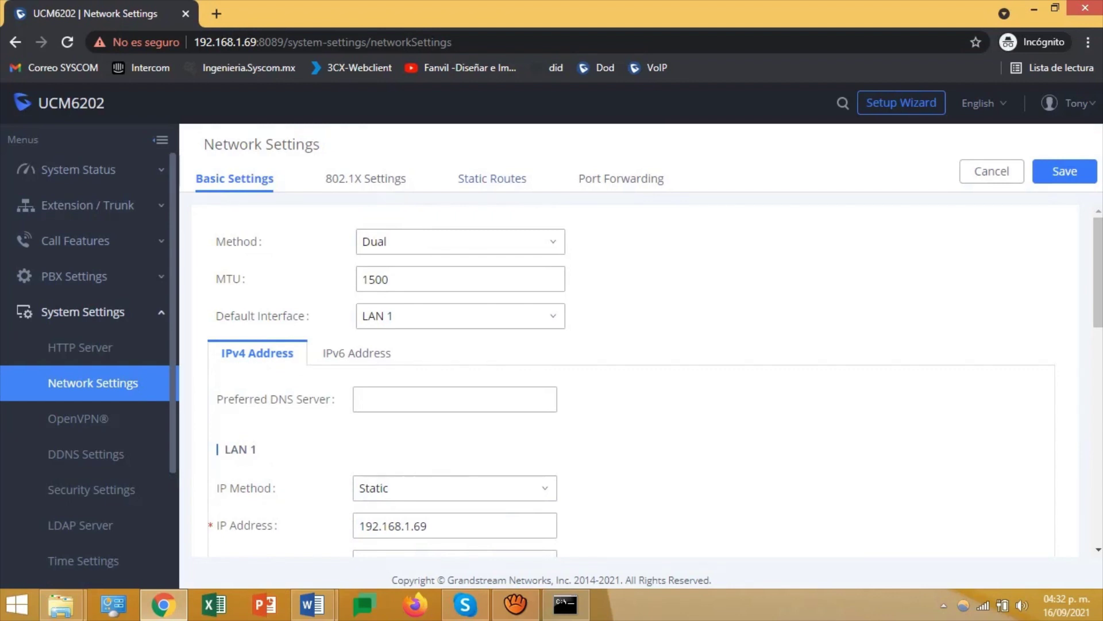
left_click(491, 178)
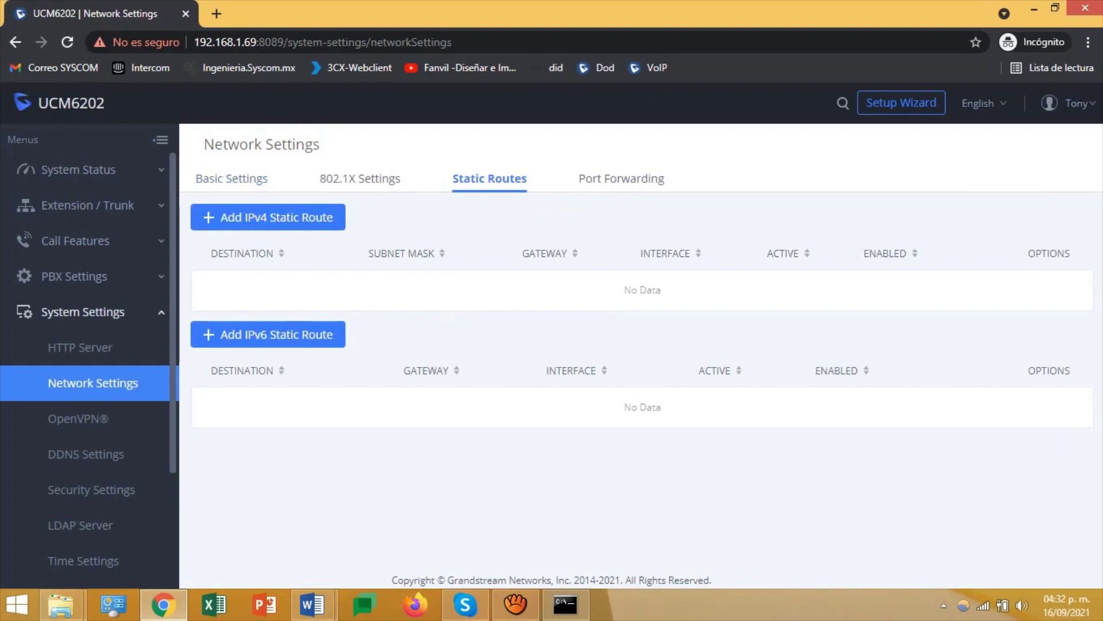
left_click(268, 217)
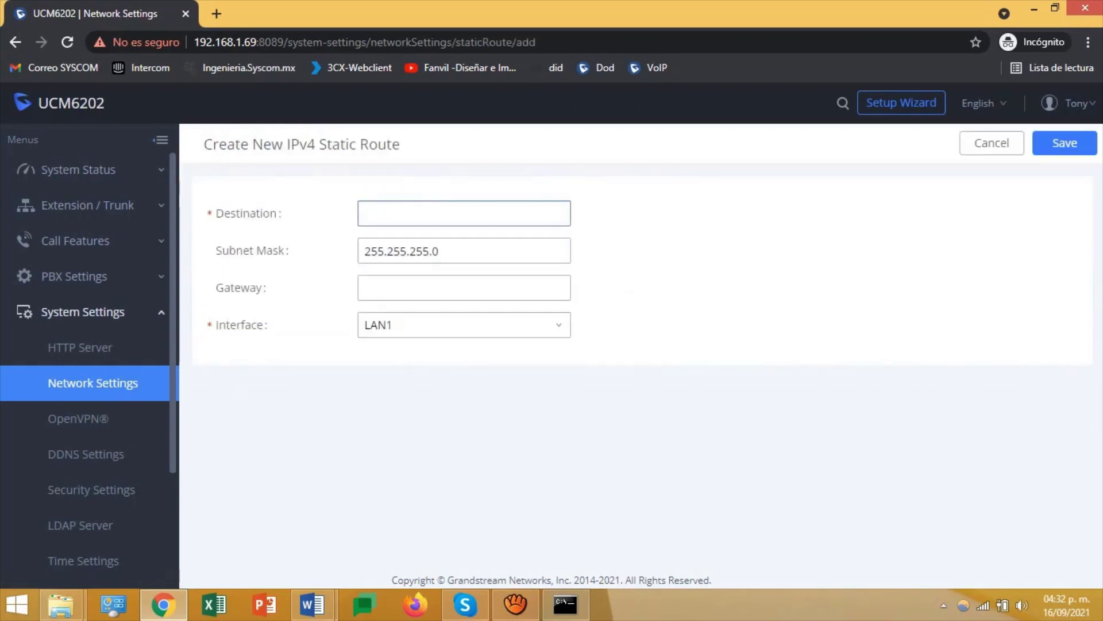
Switch to the Word document Documento1 and copy the SBC proxy address 10.178.129.90 for the route's destination.
left_click(464, 213)
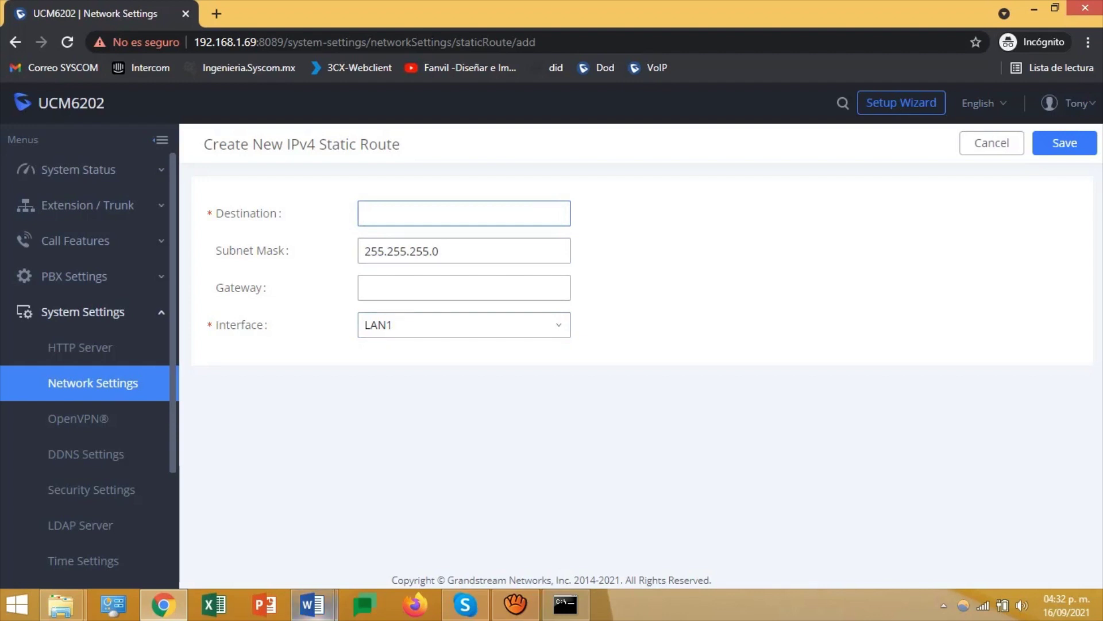
left_click(312, 604)
left_click(360, 517)
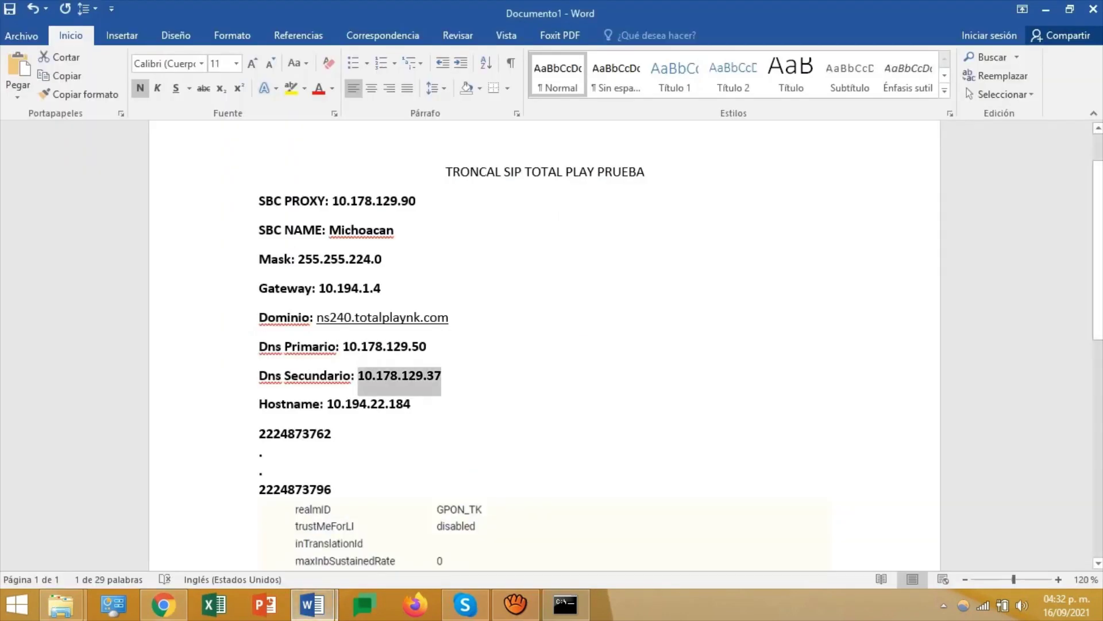
left_click_drag(415, 201, 333, 201)
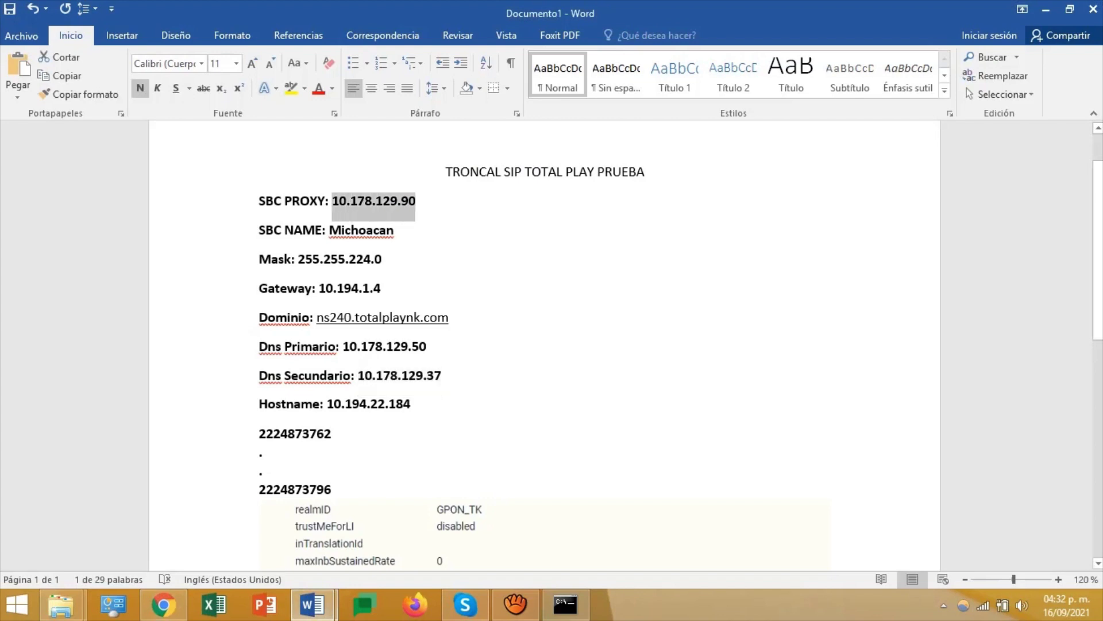
right_click(338, 202)
left_click(379, 235)
Return to Chrome and paste 10.178.129.90 as the static route's destination.
mouse_move(163, 604)
left_click(156, 552)
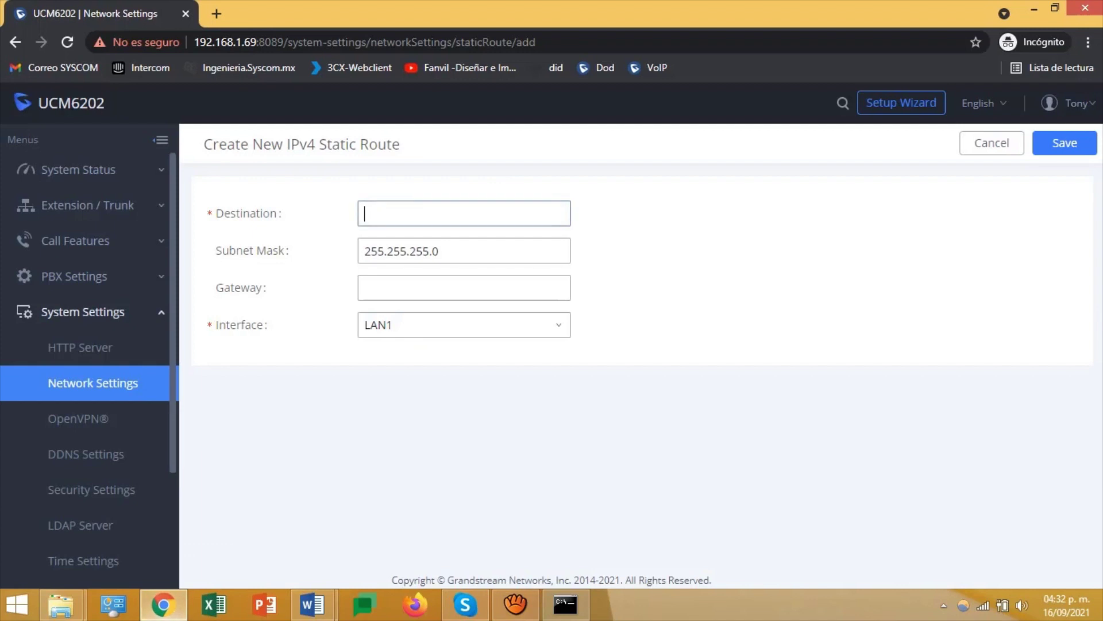
right_click(422, 213)
left_click(464, 313)
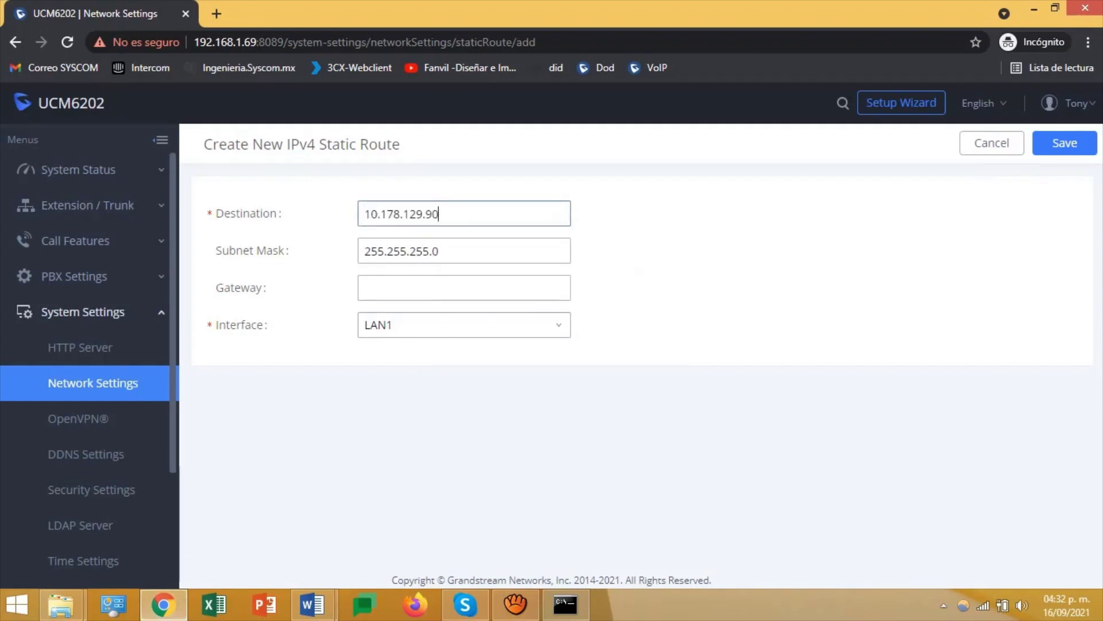
Set the static route's subnet mask to 255.255.255.255.
double_click(438, 252)
left_click(439, 251)
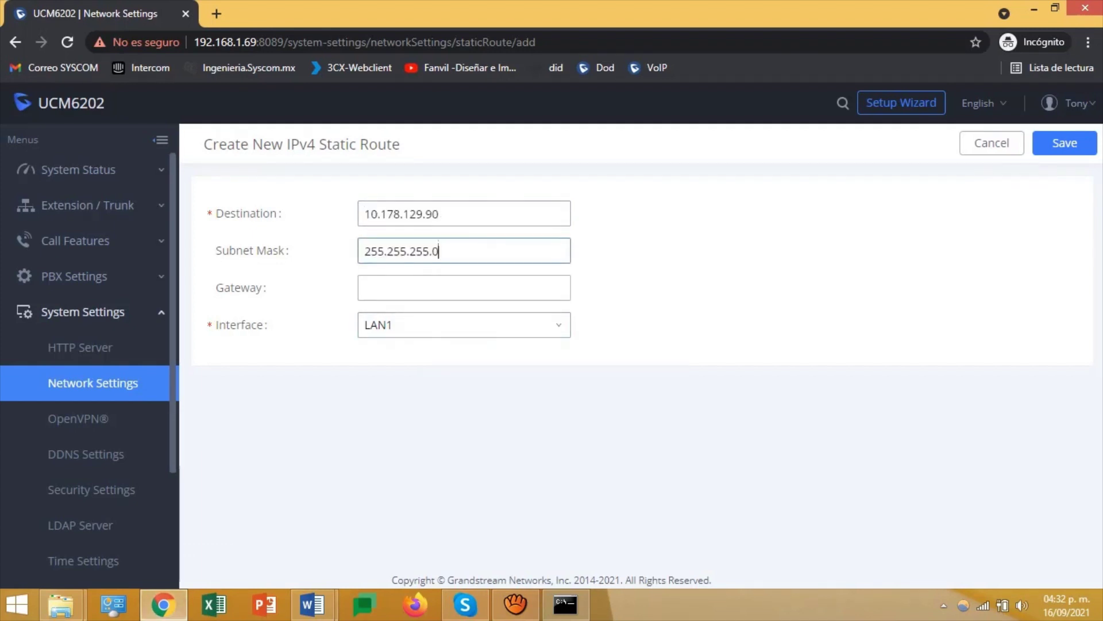
key("BackSpace")
type("255")
key("Tab")
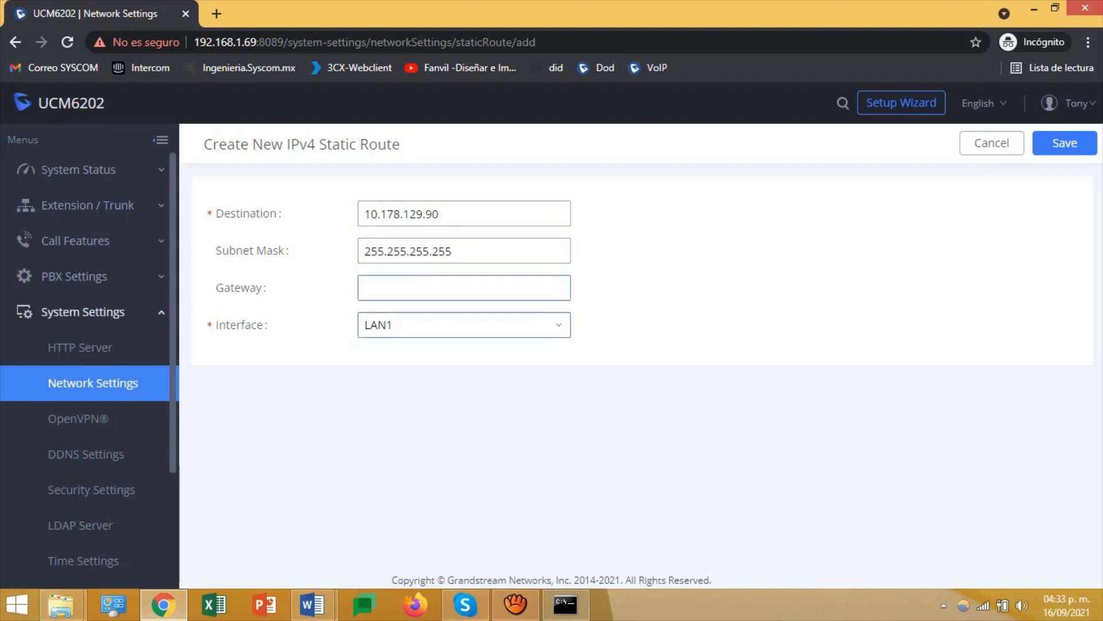
Switch to the Word document Documento1 and copy the gateway address 10.194.1.4.
mouse_move(312, 603)
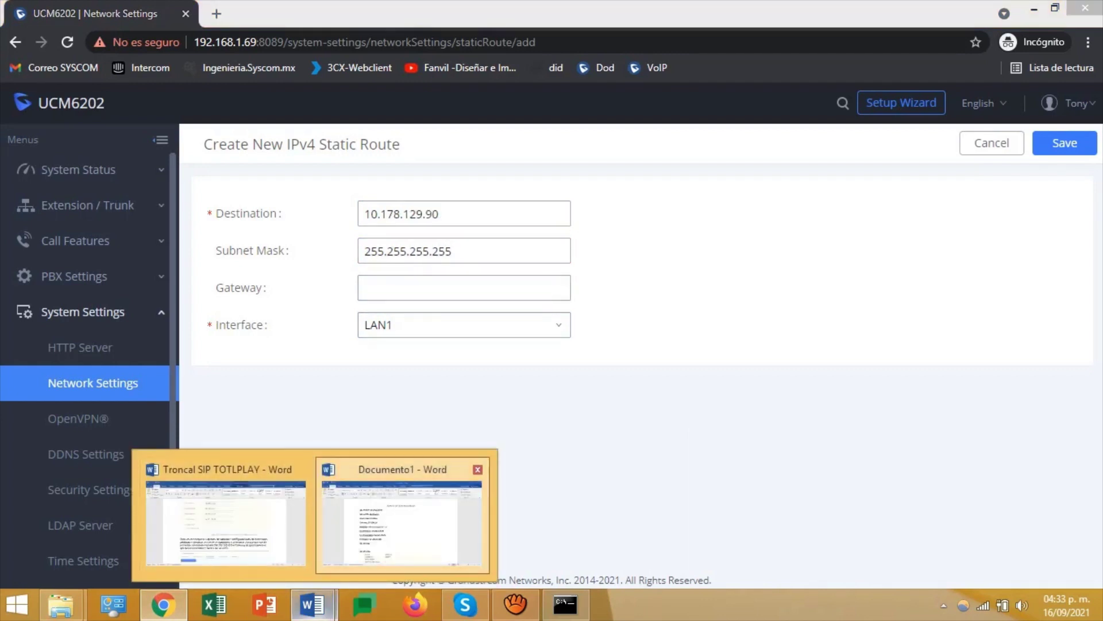
left_click(403, 518)
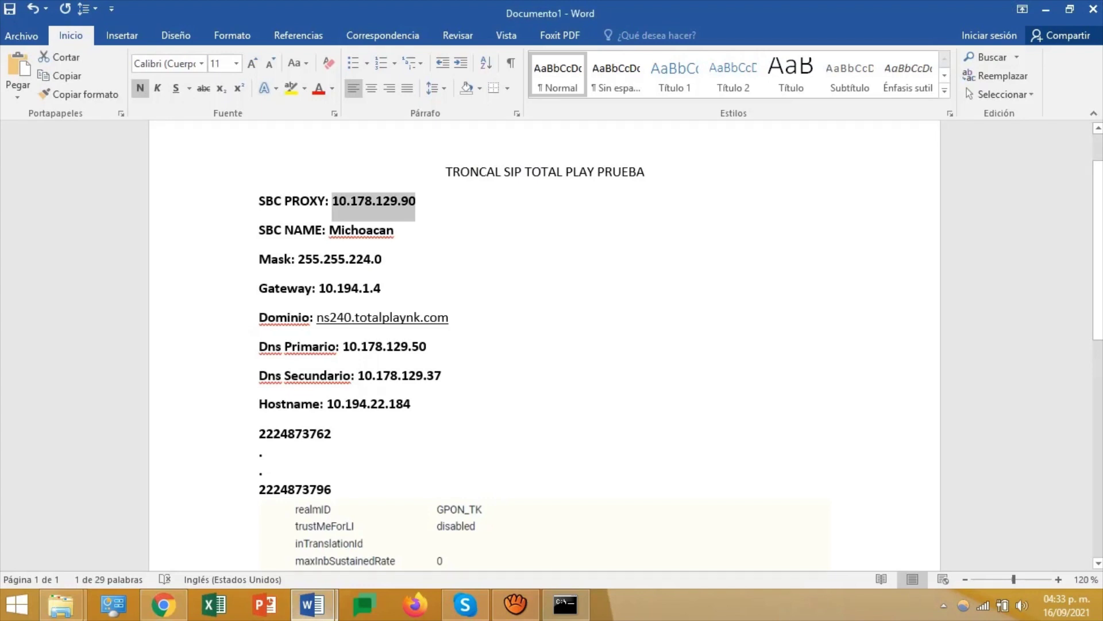
left_click_drag(381, 288, 319, 288)
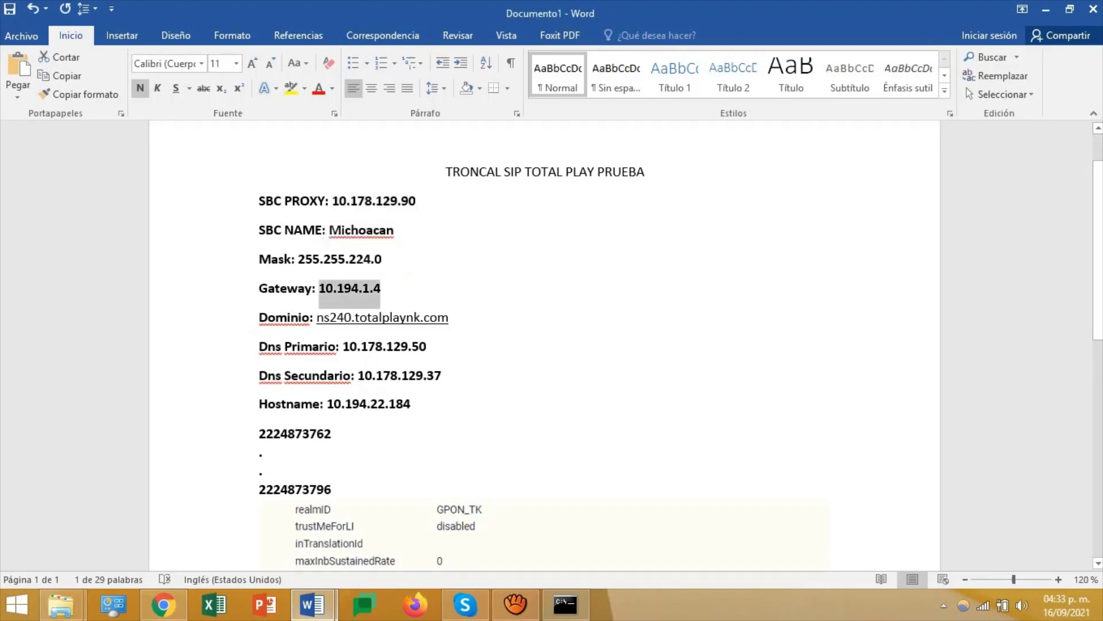
right_click(324, 287)
left_click(365, 316)
Return to Chrome and paste 10.194.1.4 as the static route's gateway.
left_click(164, 603)
left_click(388, 287)
right_click(388, 293)
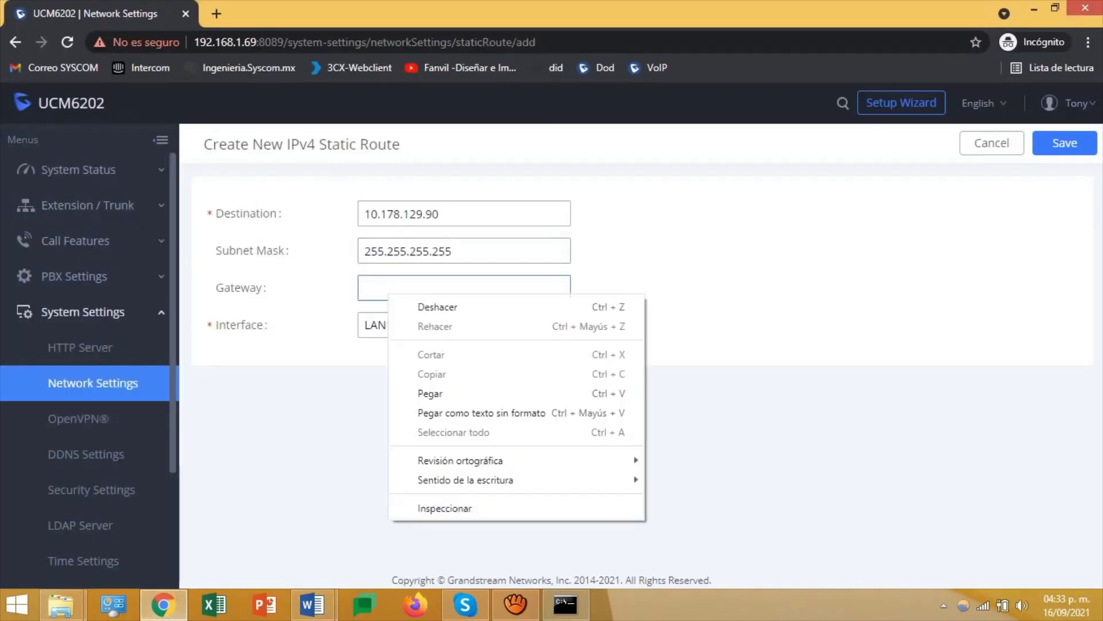
left_click(430, 393)
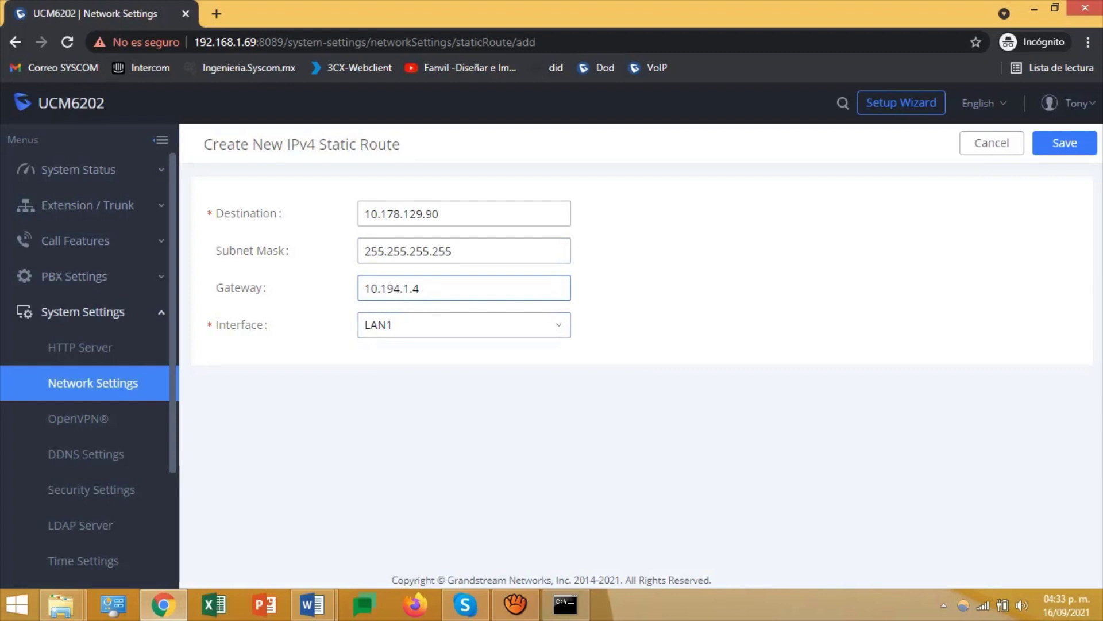
Set the static route's interface to LAN2 and save the route.
left_click(463, 325)
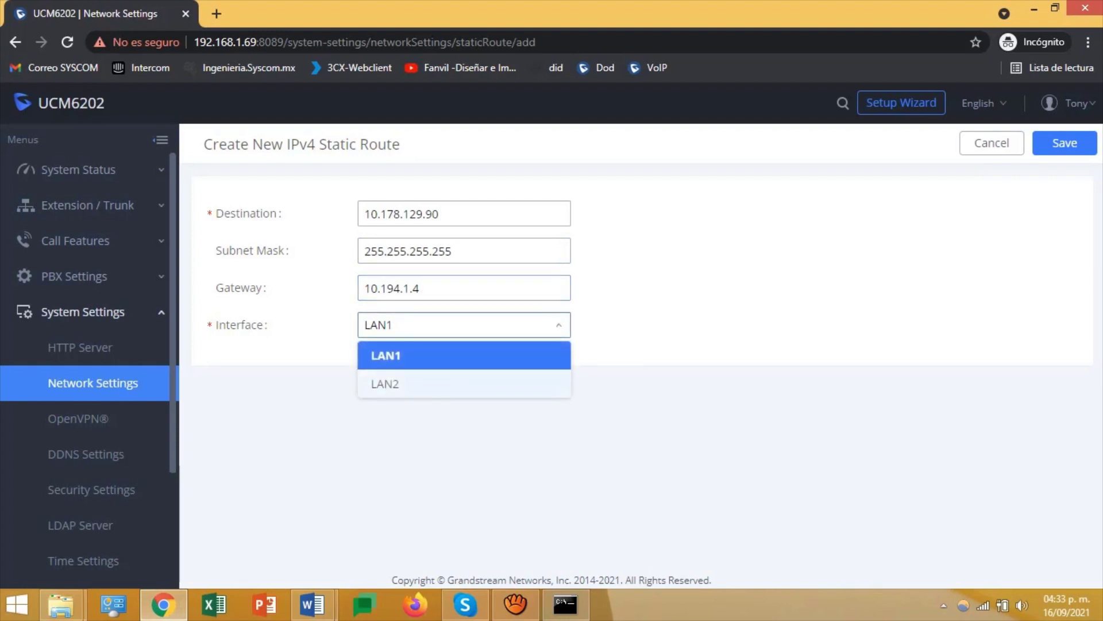
left_click(464, 383)
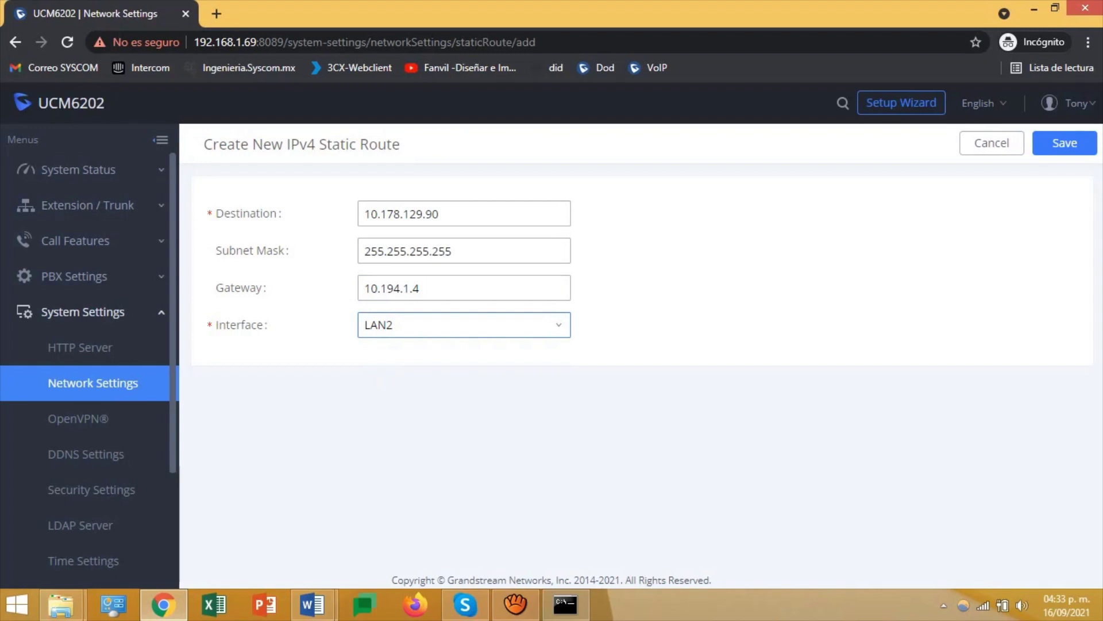
left_click(1080, 144)
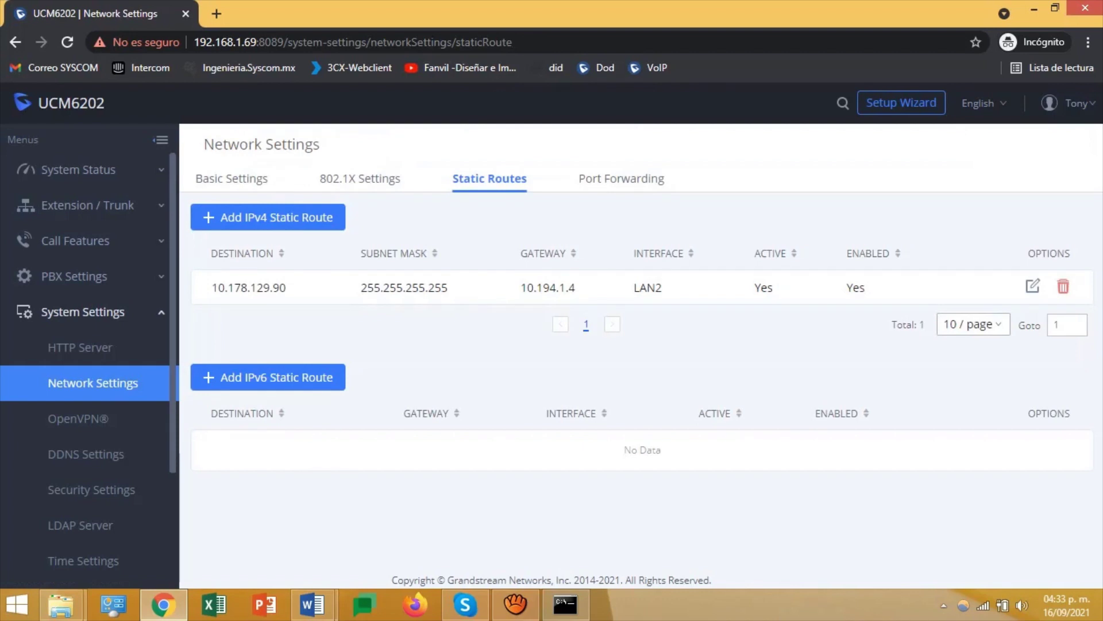
Start creating a new SIP trunk among the VoIP trunks and set its type to Register SIP Trunk.
left_click(86, 311)
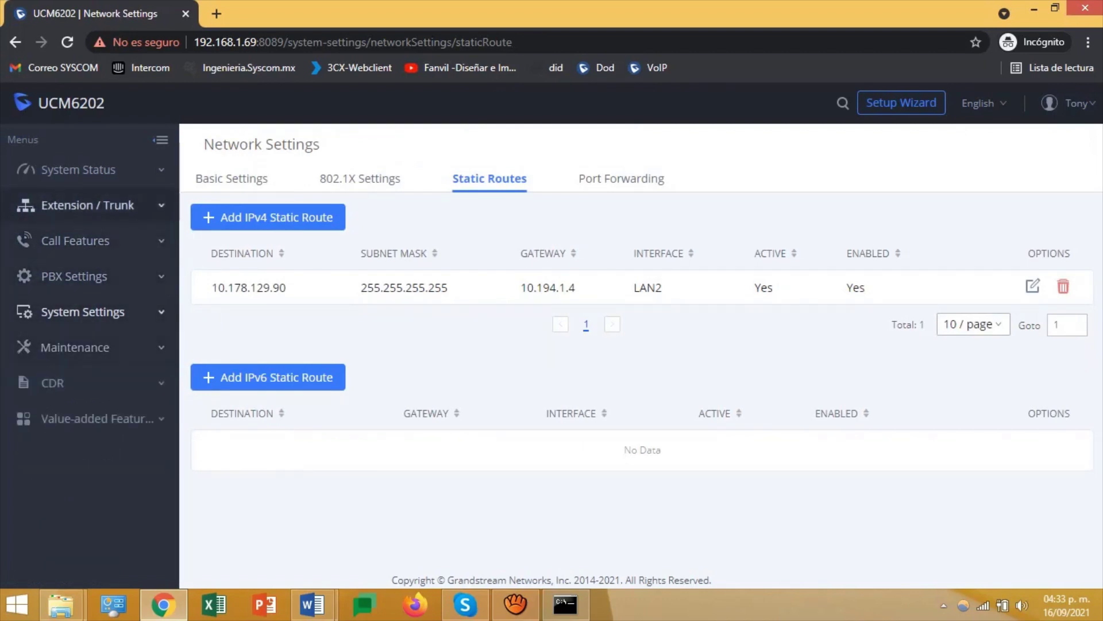
left_click(86, 205)
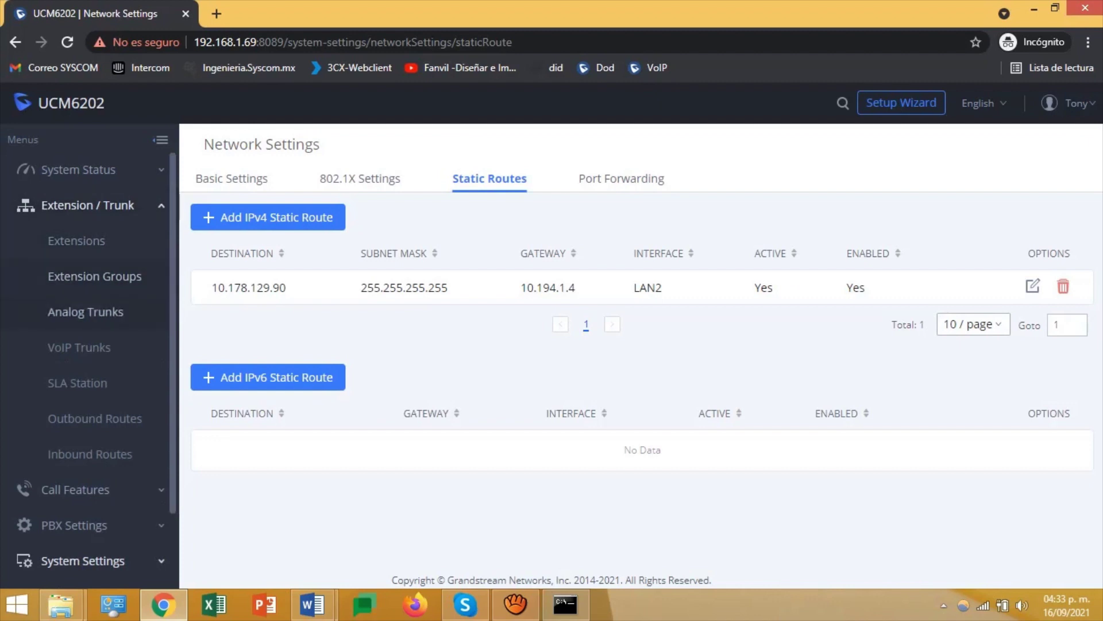
left_click(79, 347)
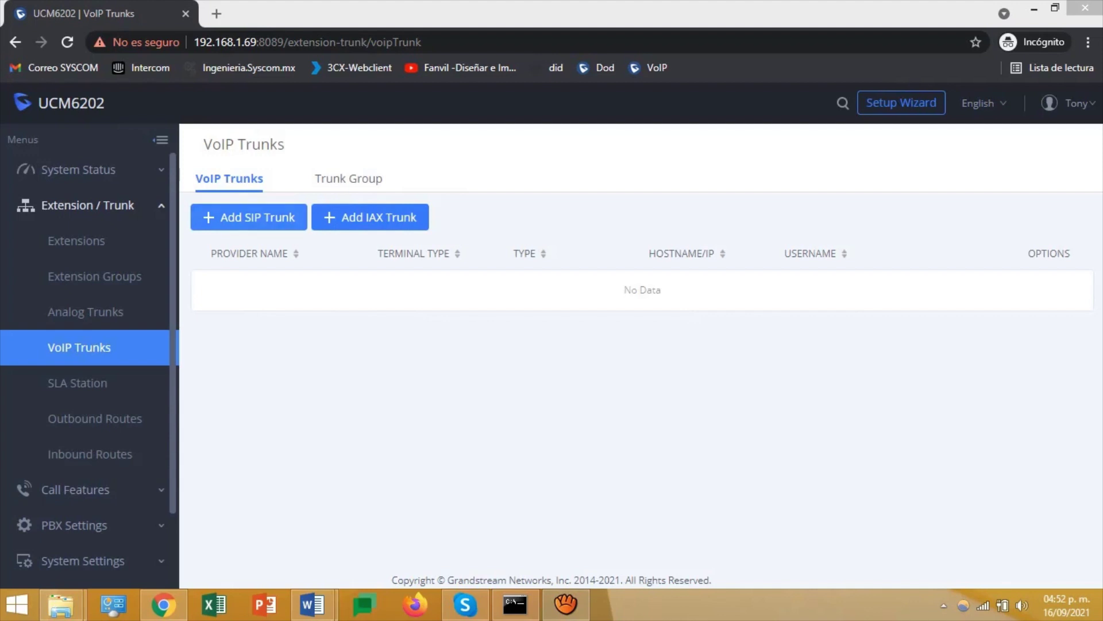
left_click(248, 217)
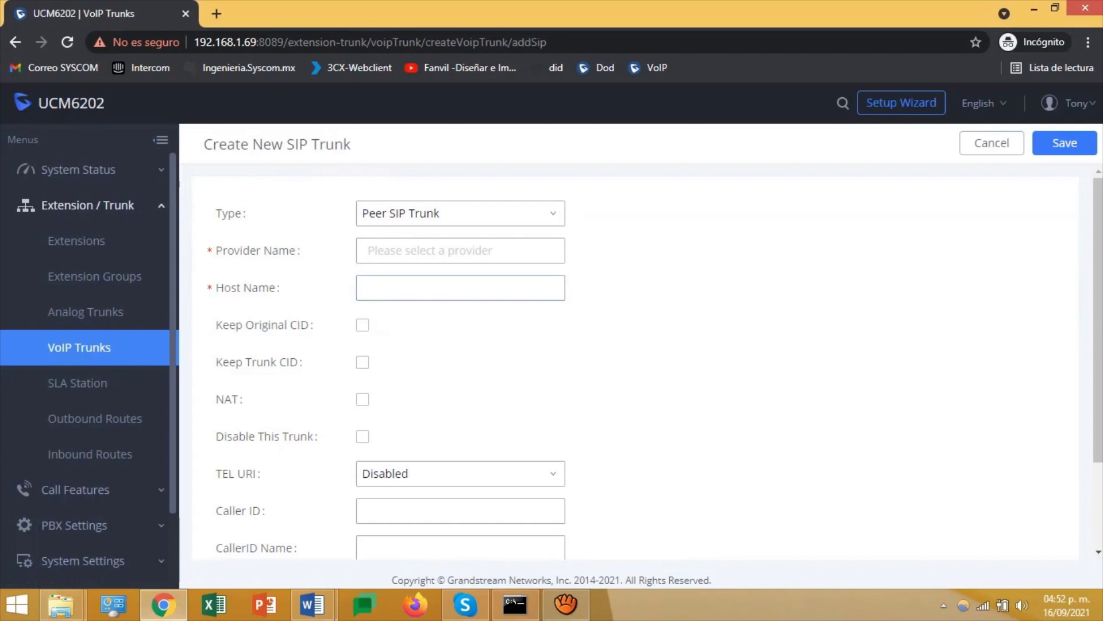
left_click(459, 213)
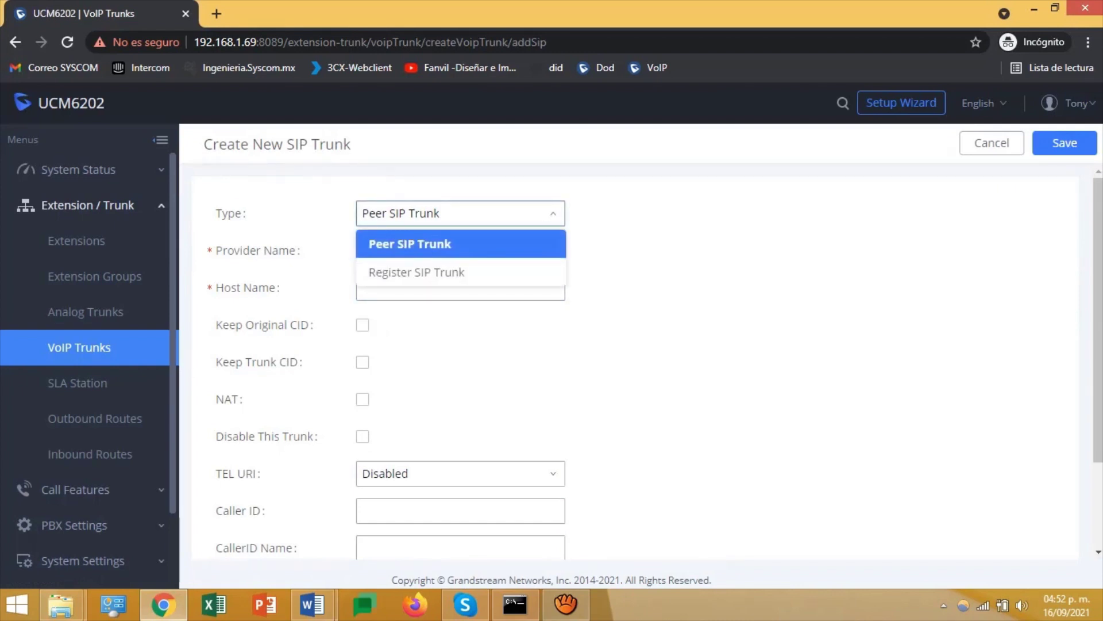
left_click(416, 272)
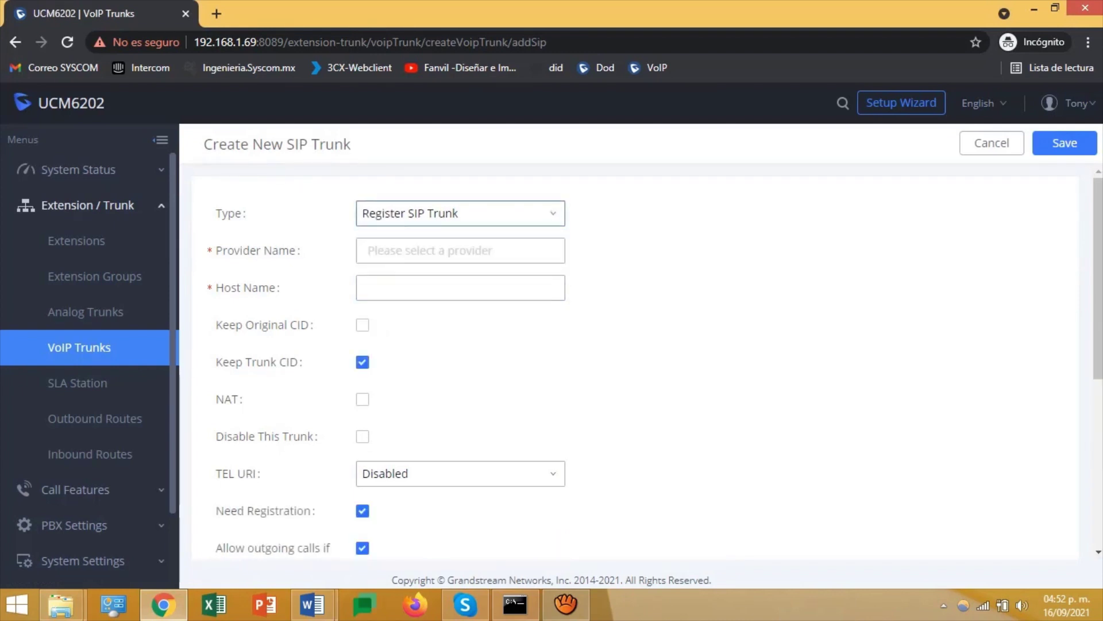
Enter TOTAL PLAY as the SIP trunk's provider name.
left_click(460, 250)
key("Caps_Lock")
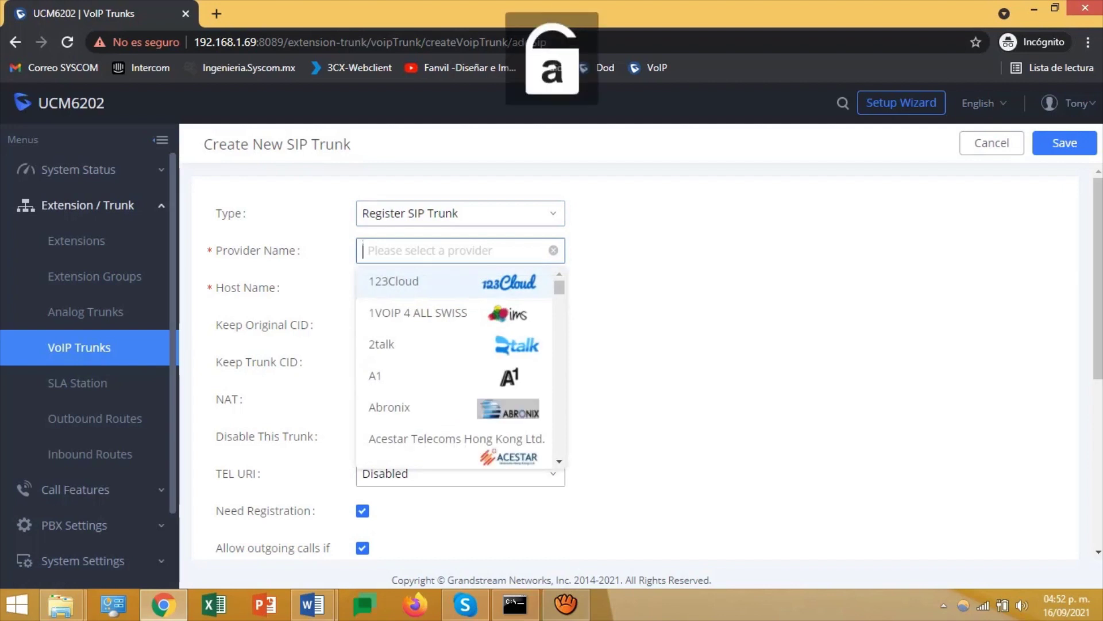
type("to")
key("BackSpace")
key("BackSpace")
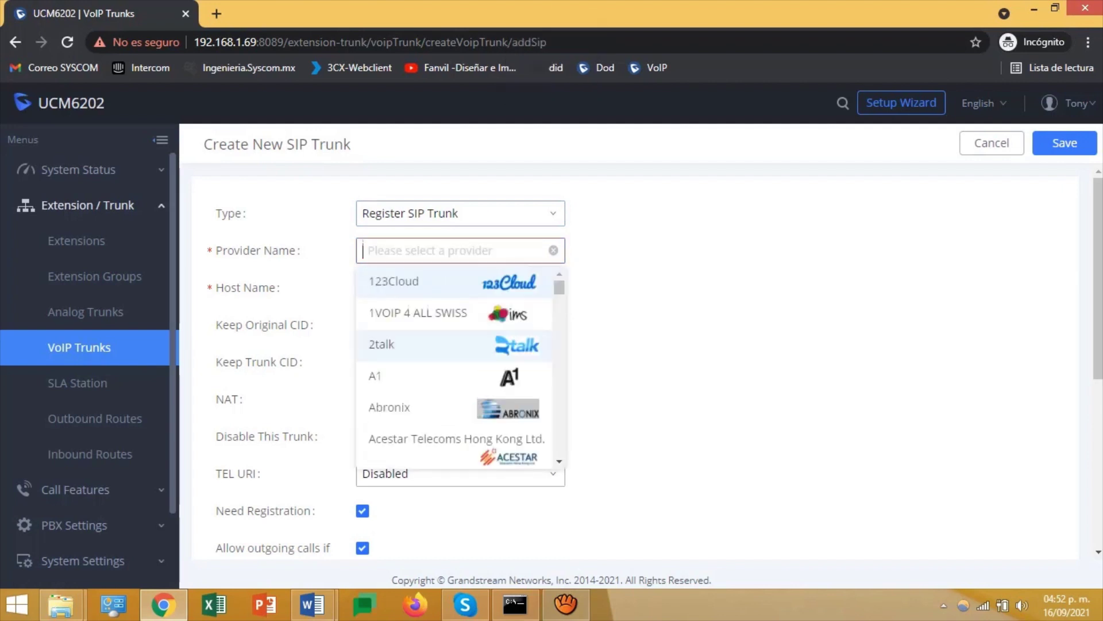
key("Caps_Lock")
type("TOTAL PLAY")
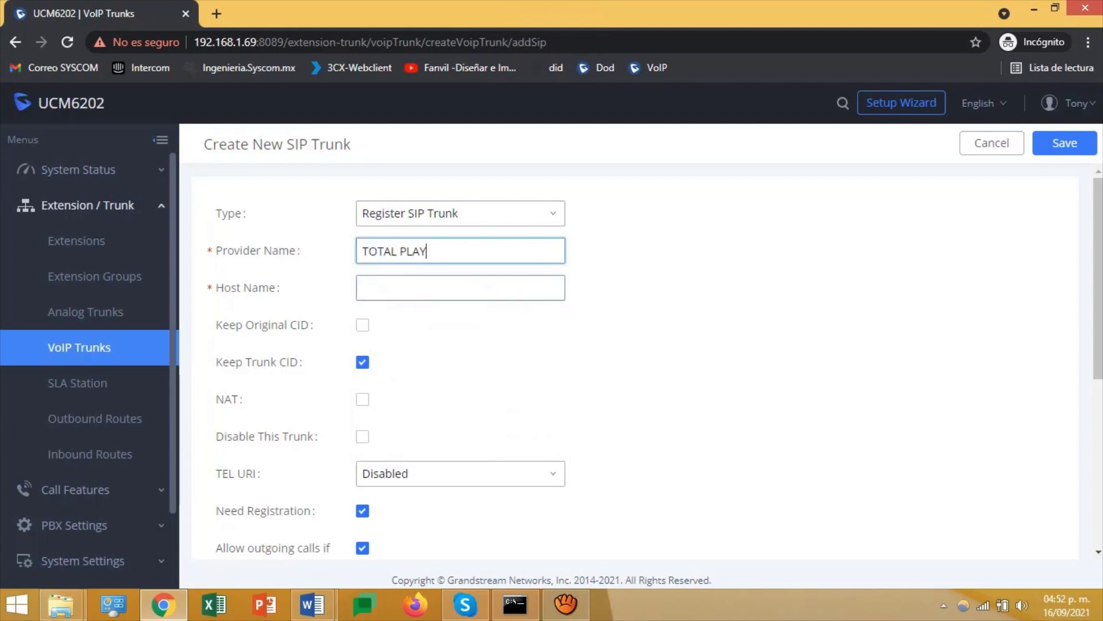
Switch to the Word document Documento1 and copy the SBC proxy address 10.178.129.90 for the trunk's host name.
left_click(460, 288)
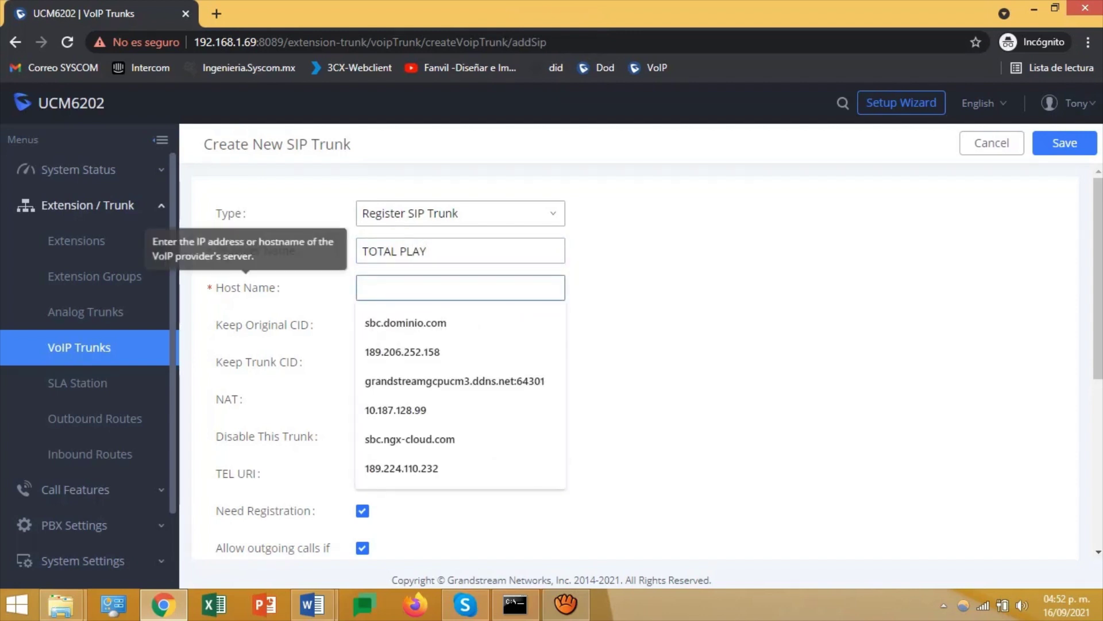
mouse_move(312, 604)
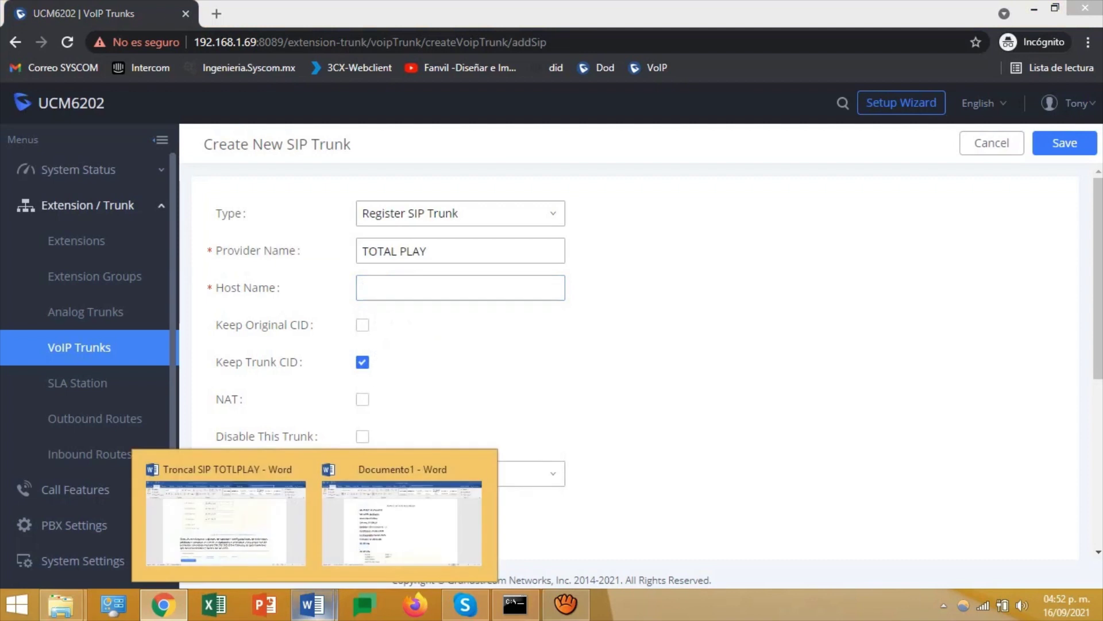
left_click(406, 506)
left_click_drag(415, 201, 332, 202)
right_click(355, 201)
left_click(382, 232)
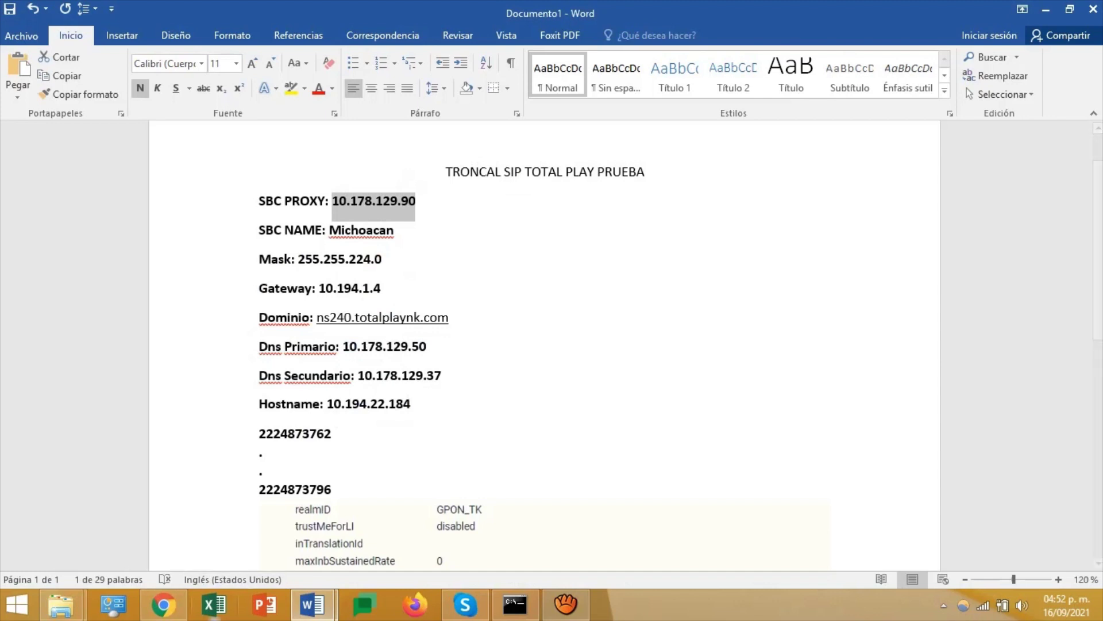
Return to Chrome and paste 10.178.129.90 as the SIP trunk's host name.
left_click(164, 604)
left_click(381, 287)
right_click(381, 288)
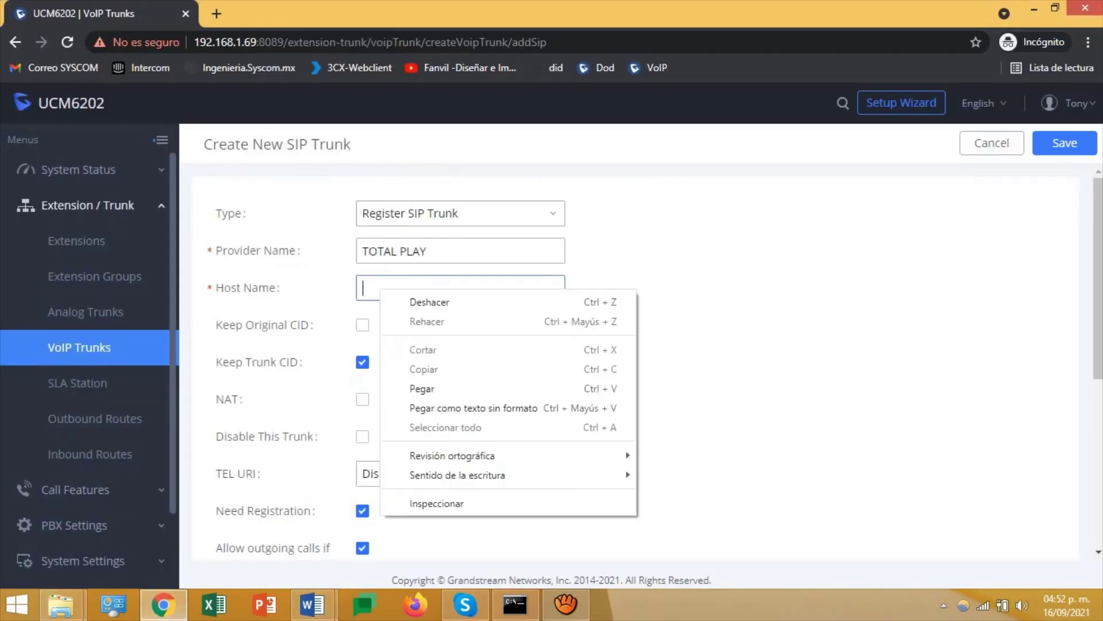
left_click(422, 388)
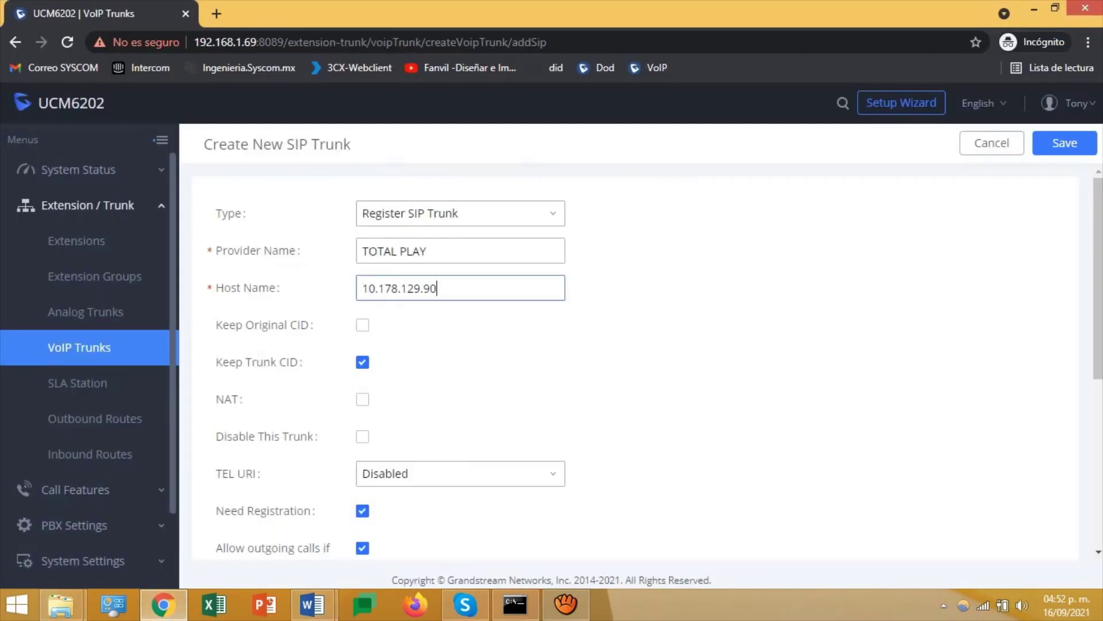
Turn off Need Registration for the TOTAL PLAY trunk.
scroll(635, 362, "down", 1)
left_click(362, 482)
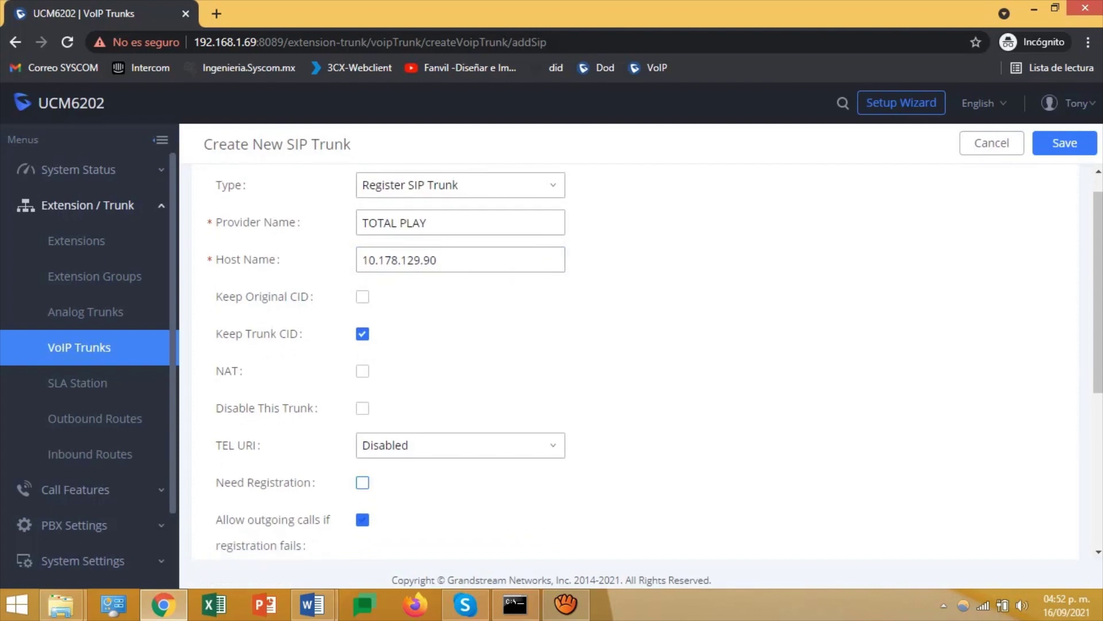
scroll(636, 362, "down", 1)
scroll(636, 362, "up", 1)
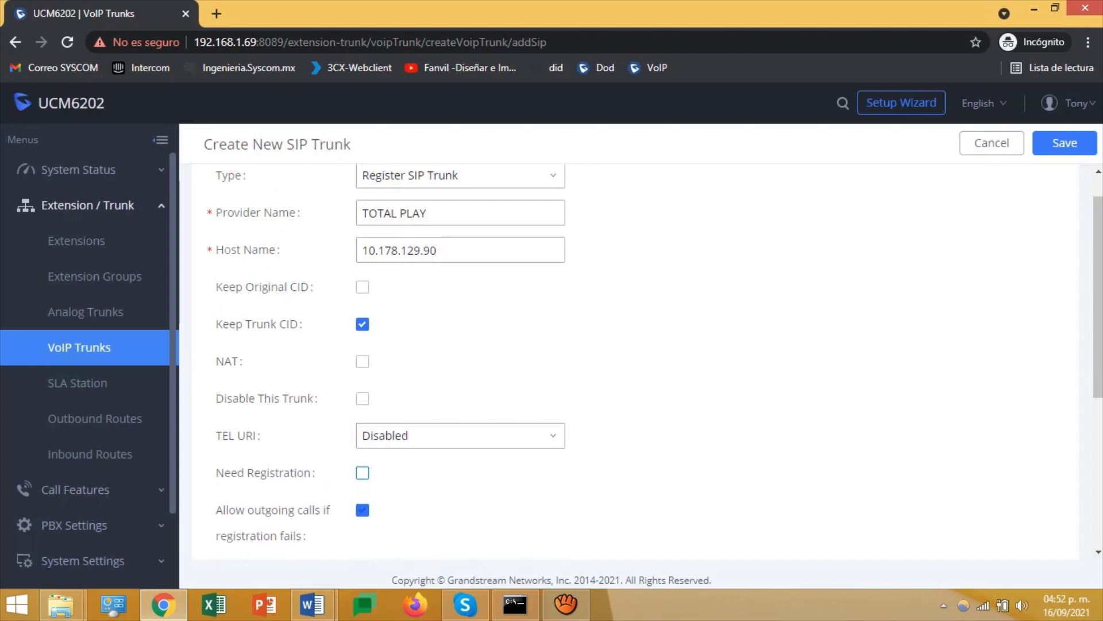
Switch to the Word document Documento1 and copy the first phone number of the trunk's range for the username.
scroll(636, 362, "down", 3)
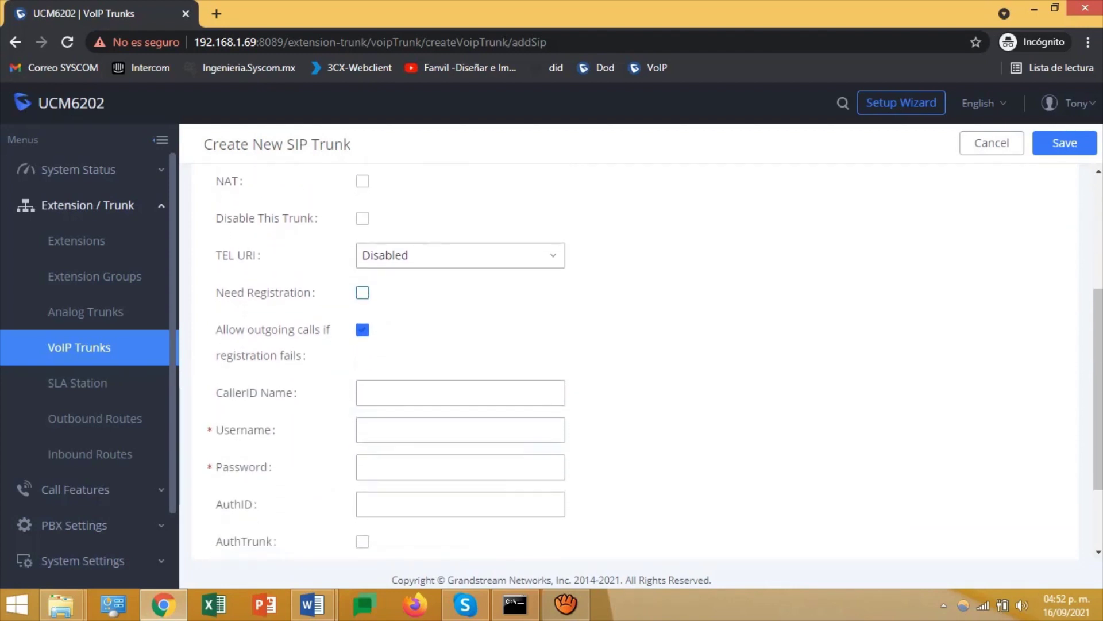
left_click(363, 429)
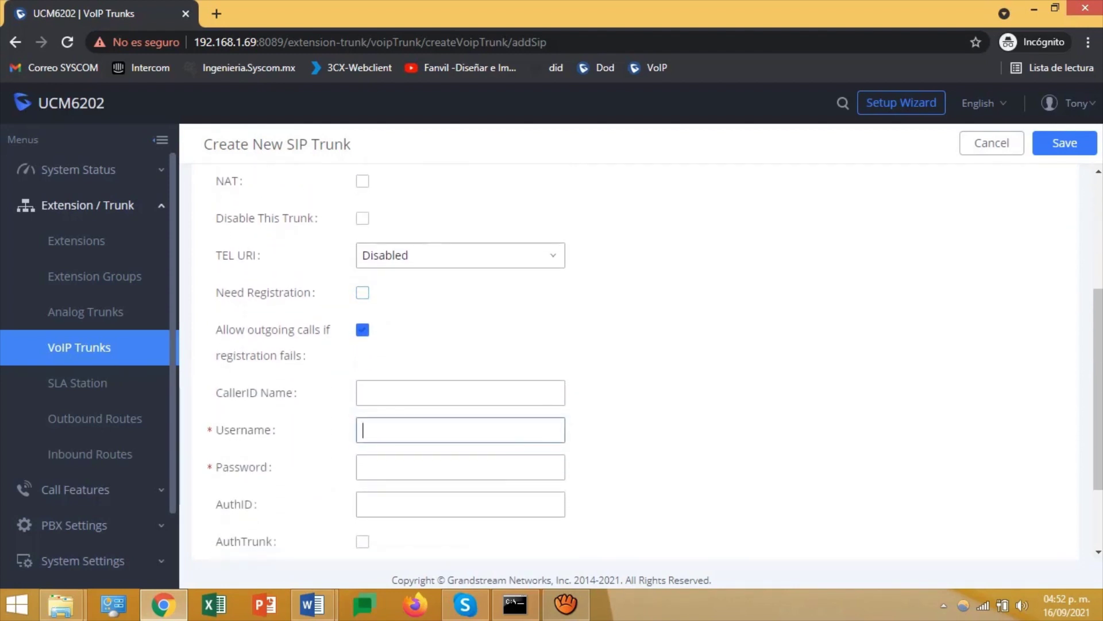
mouse_move(312, 603)
left_click(406, 505)
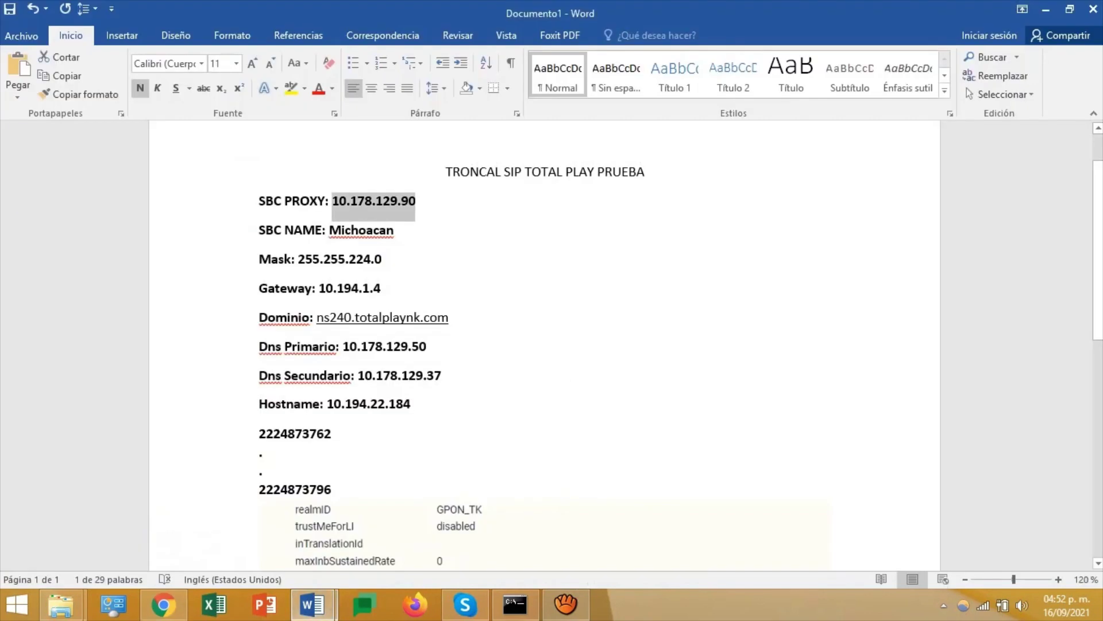
left_click_drag(332, 434, 259, 434)
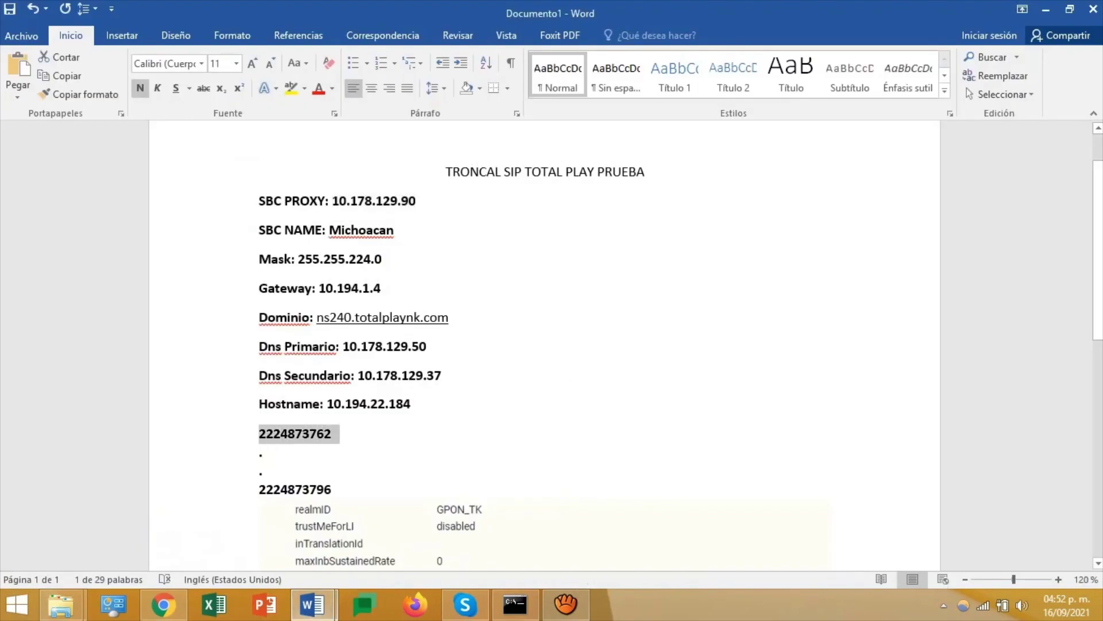
right_click(262, 439)
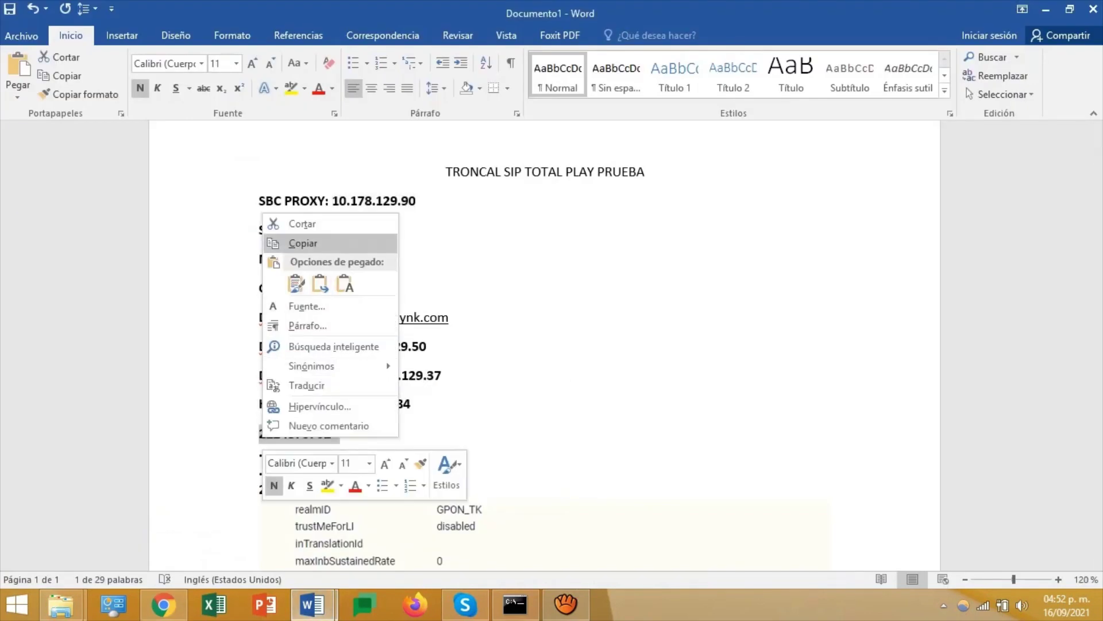
left_click(303, 243)
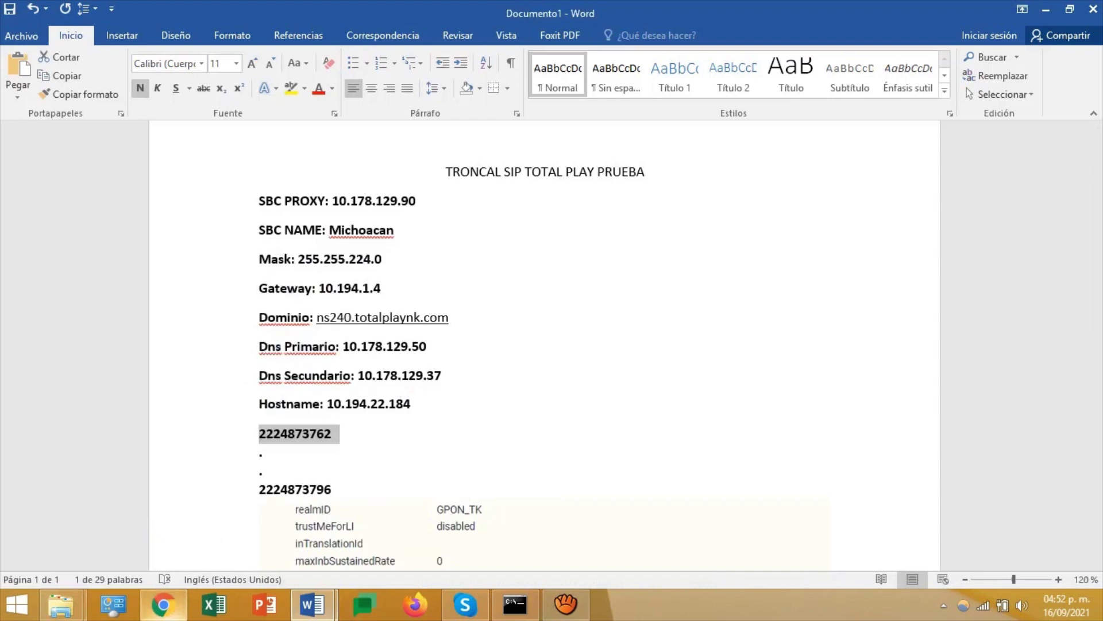
Return to Chrome and paste the copied phone number as the trunk's username.
mouse_move(163, 604)
left_click(163, 603)
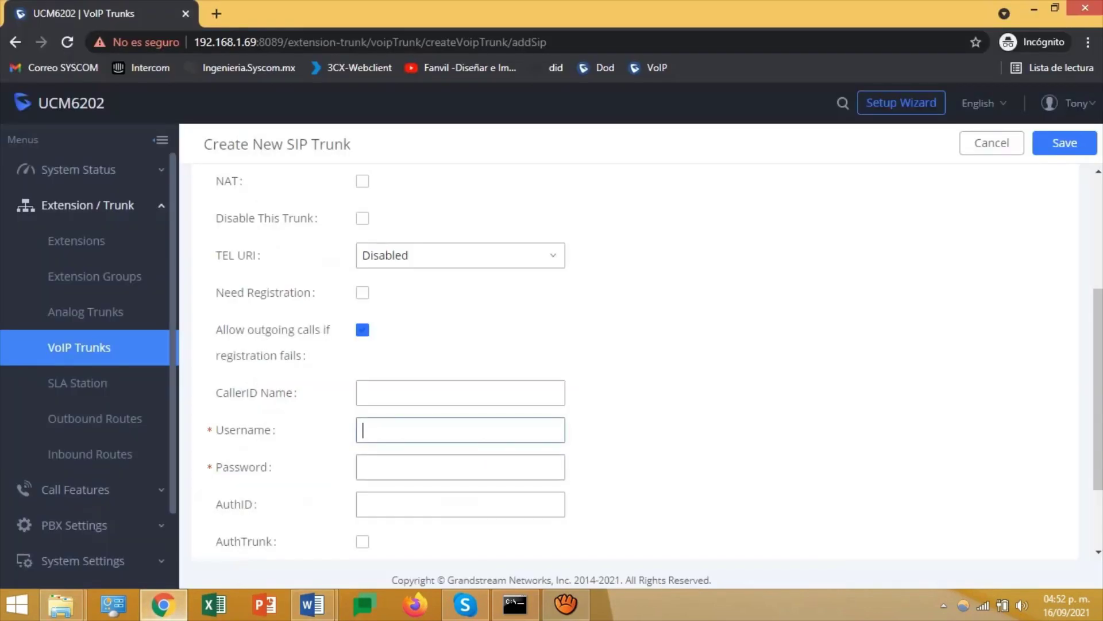
right_click(377, 432)
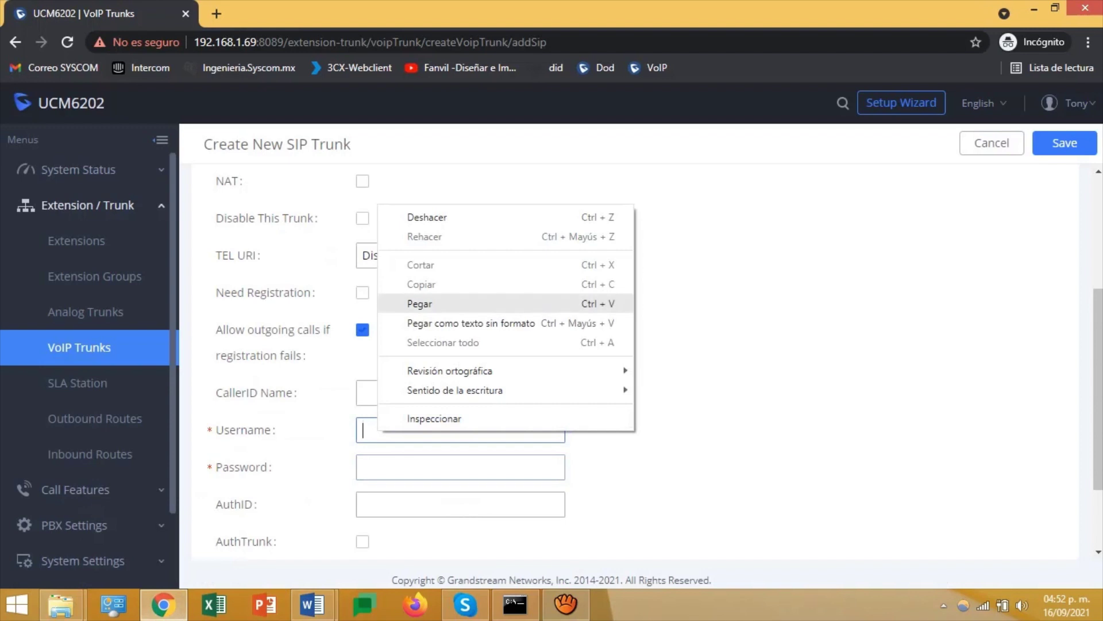
left_click(402, 303)
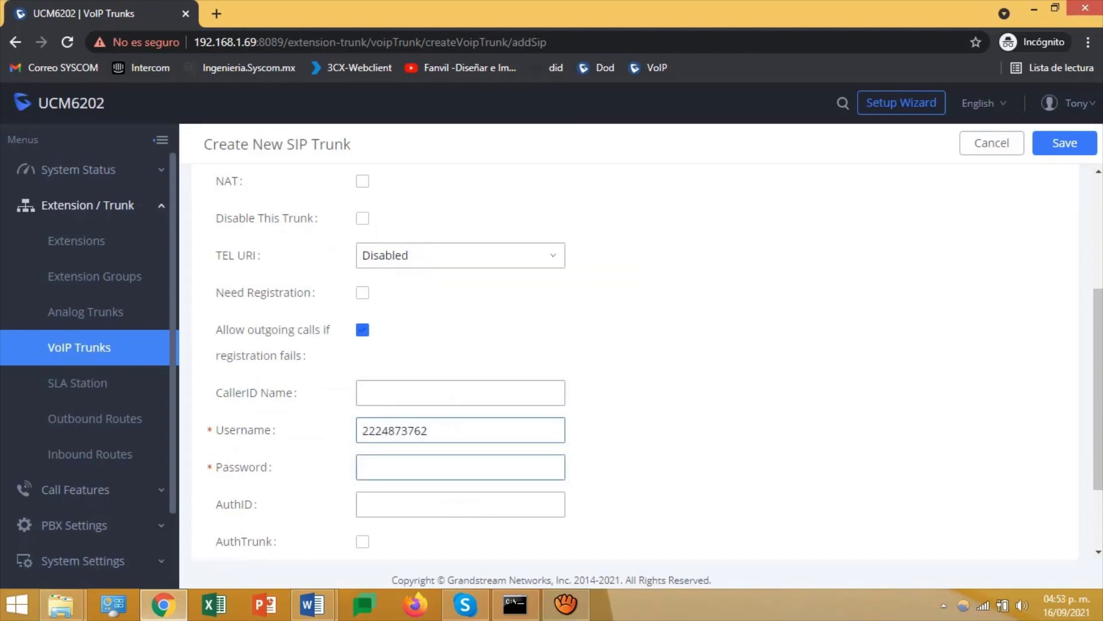
Paste the copied value into the trunk's password field and save the new SIP trunk.
right_click(374, 466)
left_click(414, 339)
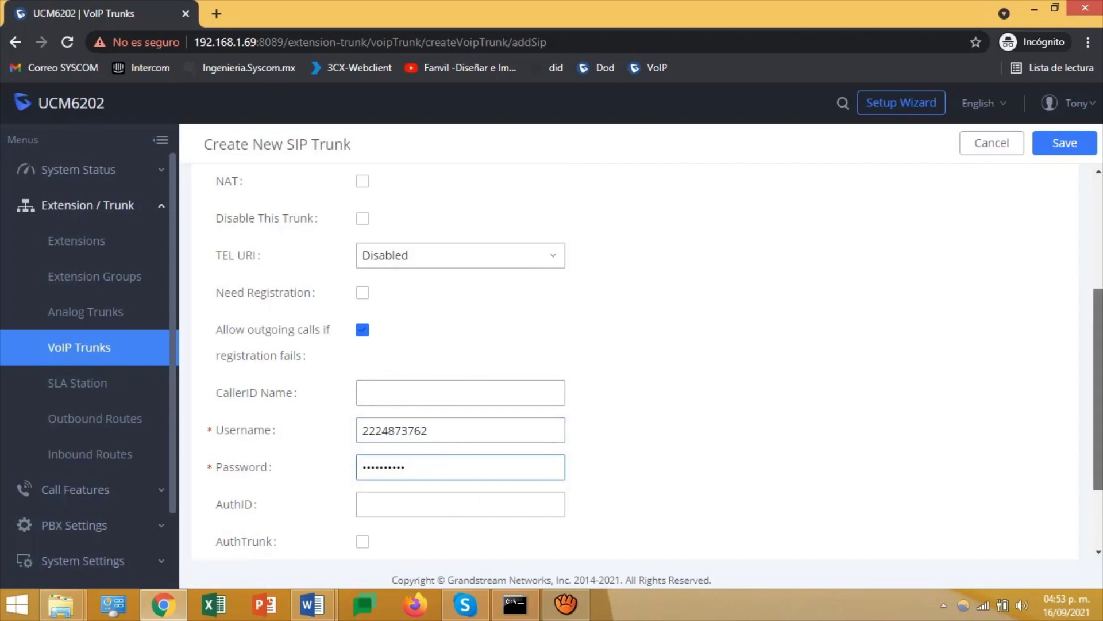
scroll(648, 359, "down", 2)
scroll(648, 359, "up", 5)
left_click(1065, 142)
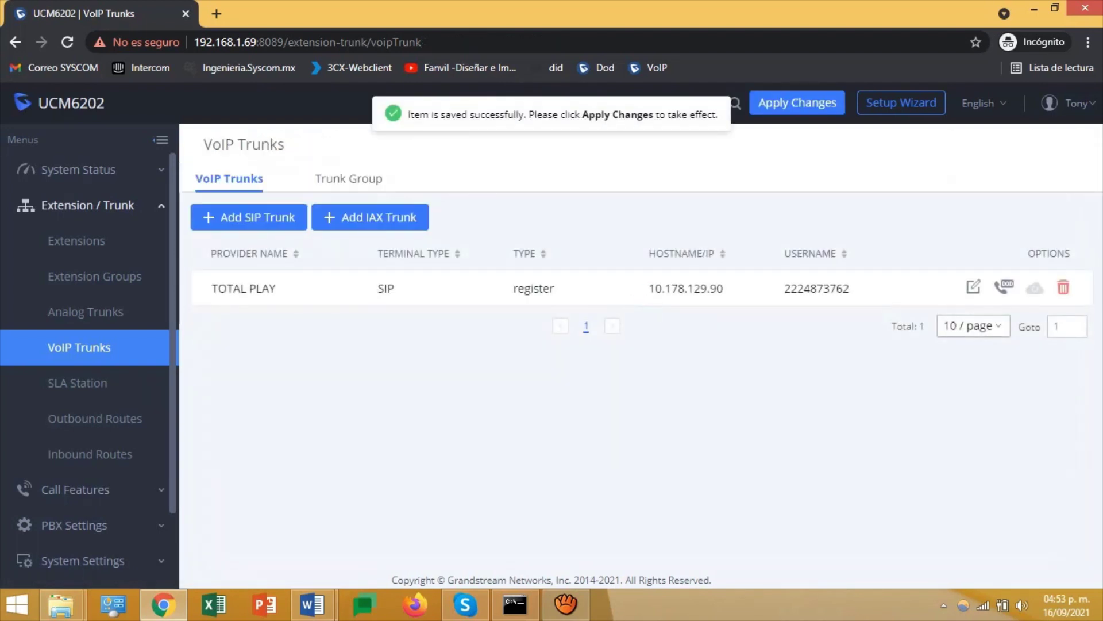
Open the TOTAL PLAY trunk for editing and go to its From Domain setting.
left_click(973, 286)
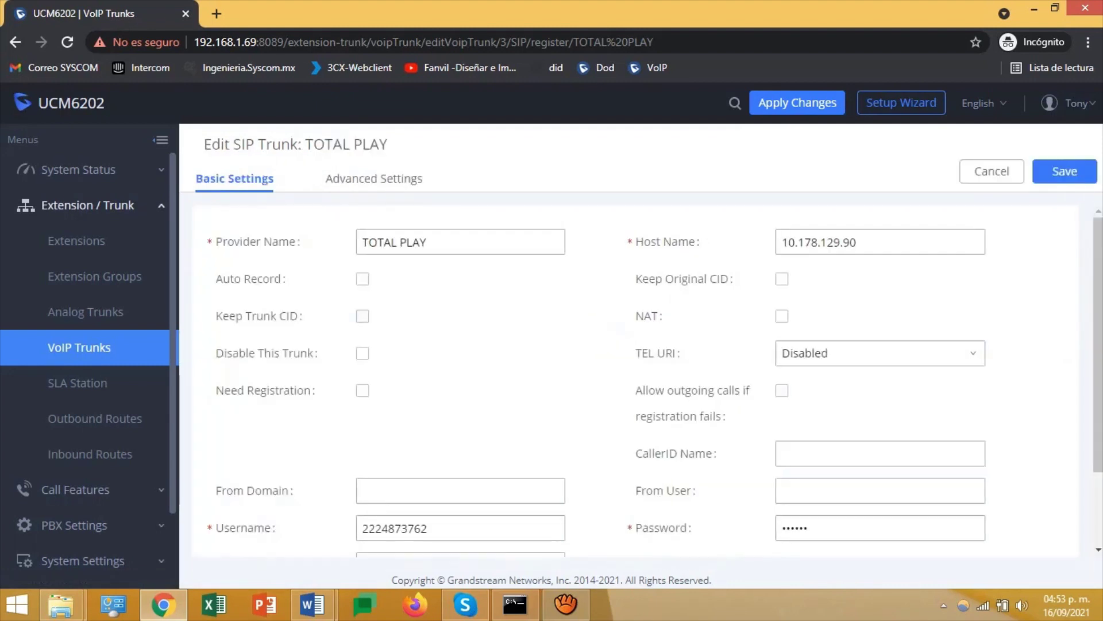
scroll(636, 379, "down", 2)
left_click(363, 398)
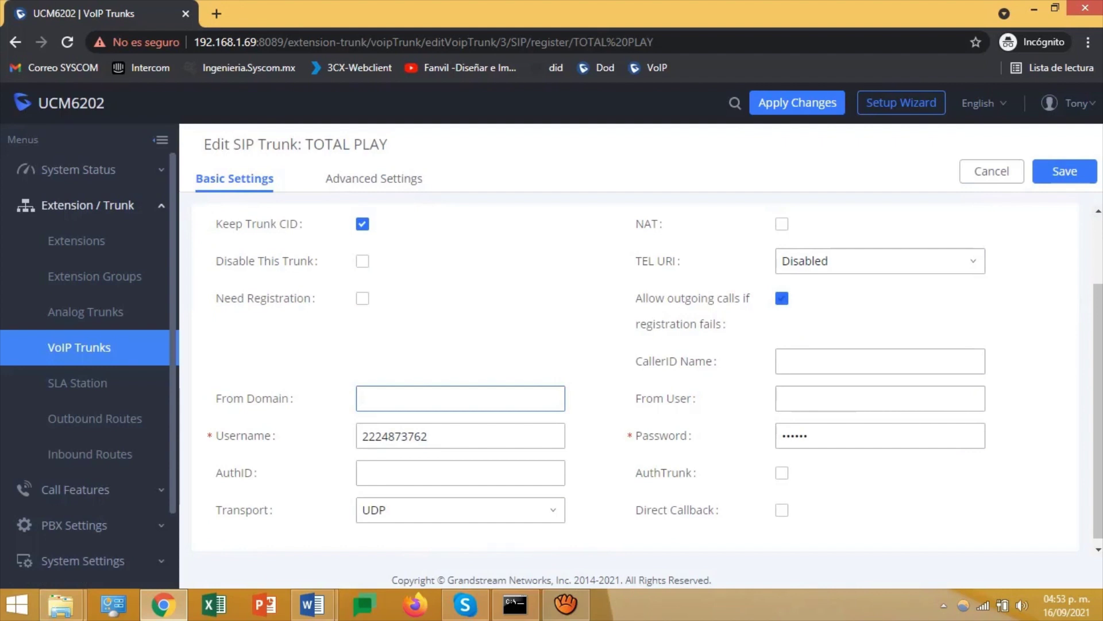
Switch to the Word document Documento1 and copy the Hostname IP address.
left_click(312, 603)
left_click(404, 512)
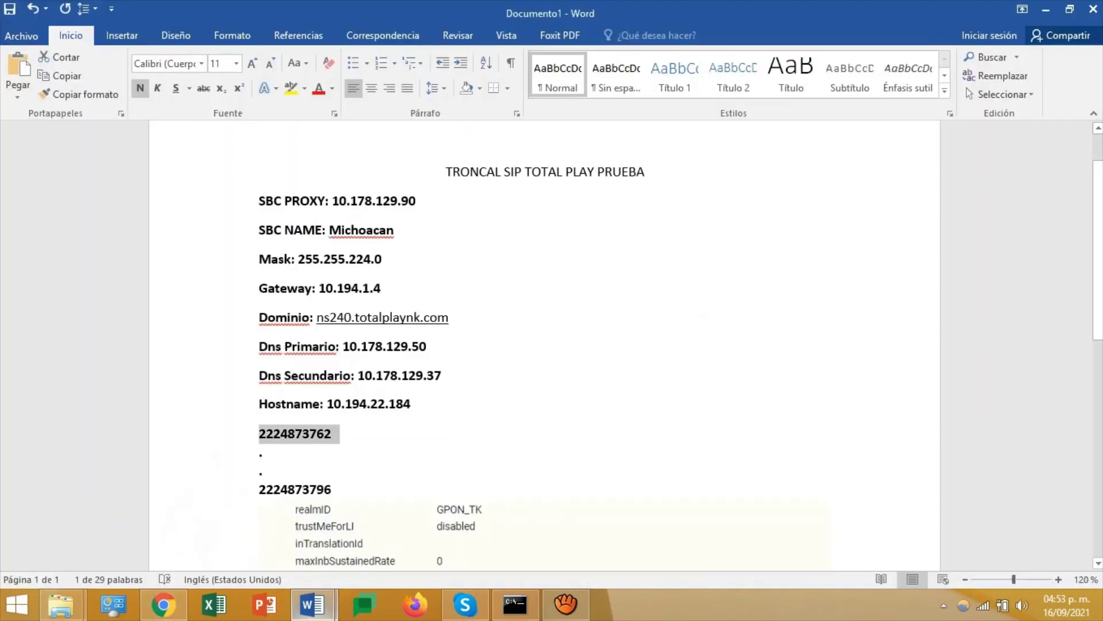
left_click_drag(410, 404, 328, 404)
right_click(332, 409)
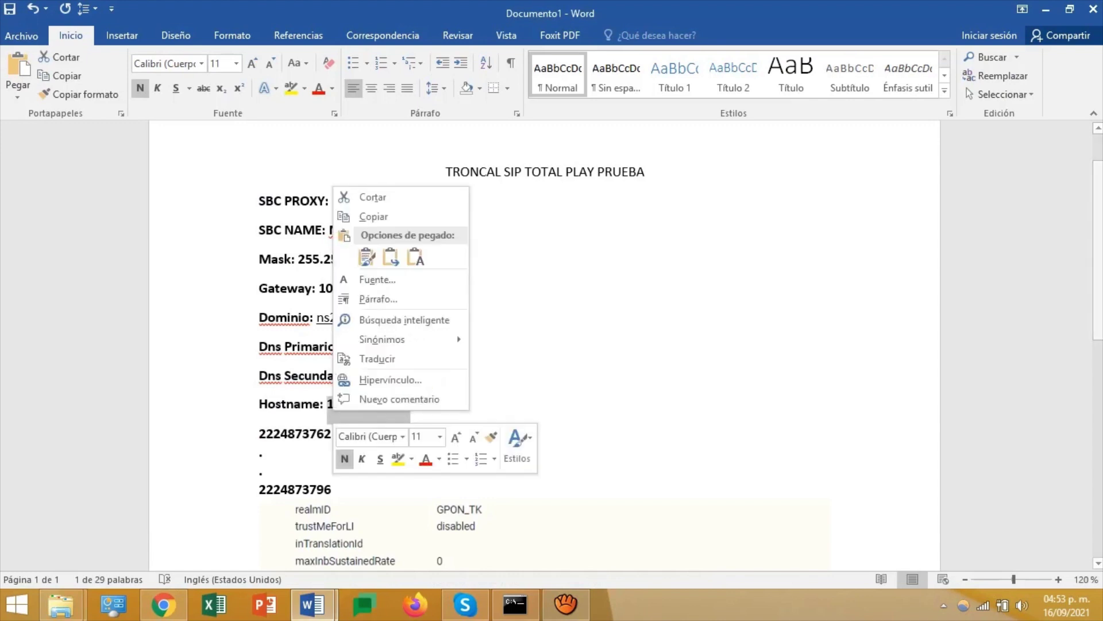
left_click(373, 217)
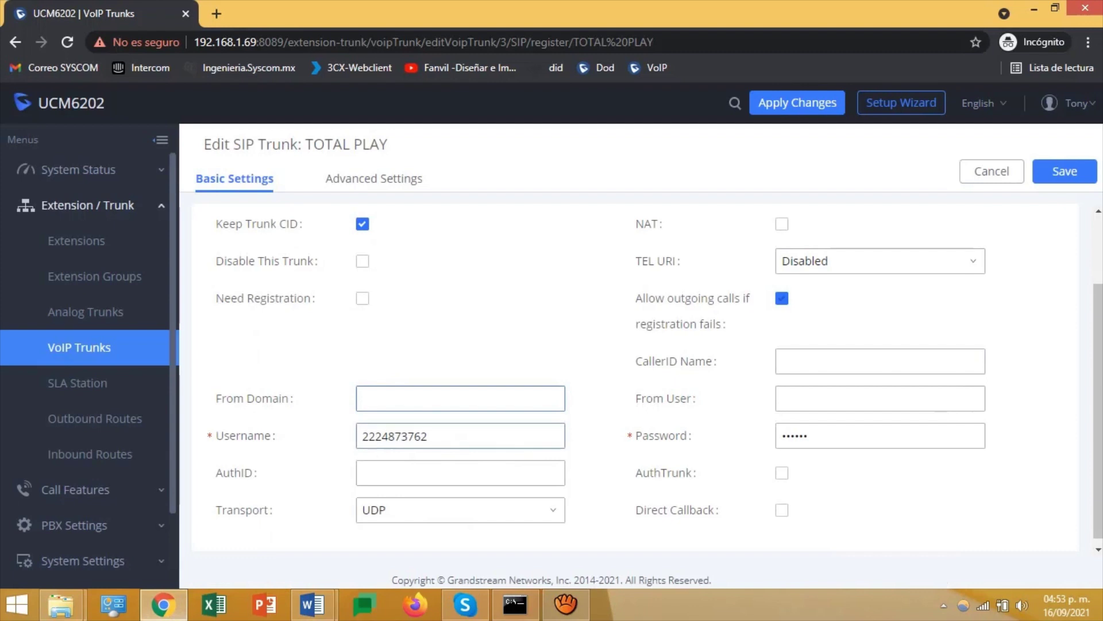
Return to Chrome and paste the copied address 10.194.22.184 as the trunk's From Domain.
right_click(379, 403)
left_click(420, 274)
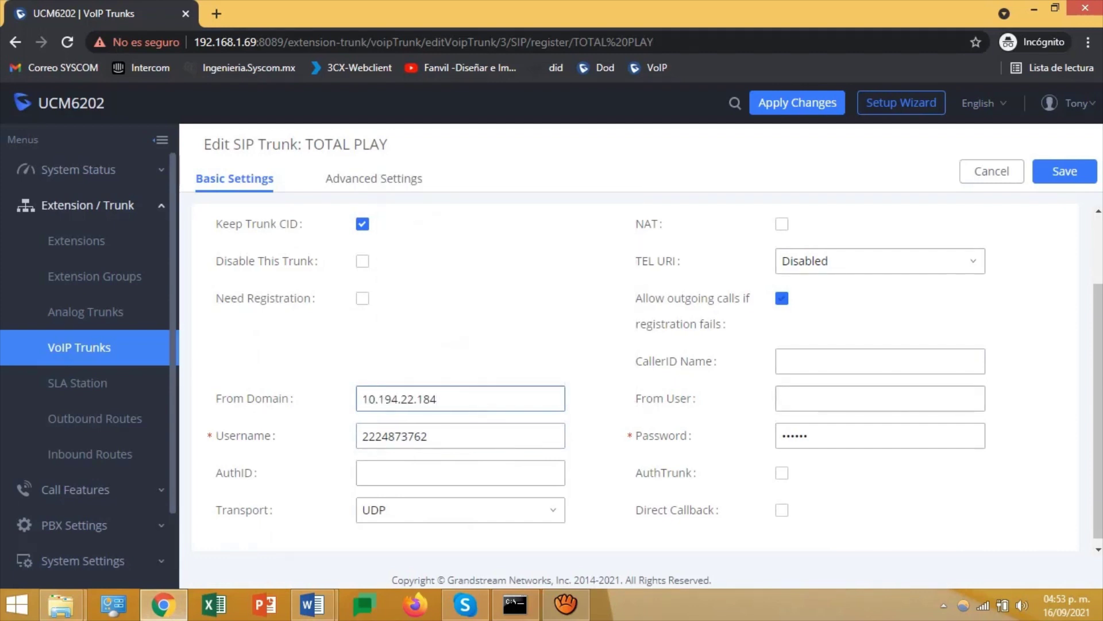
scroll(635, 379, "up", 2)
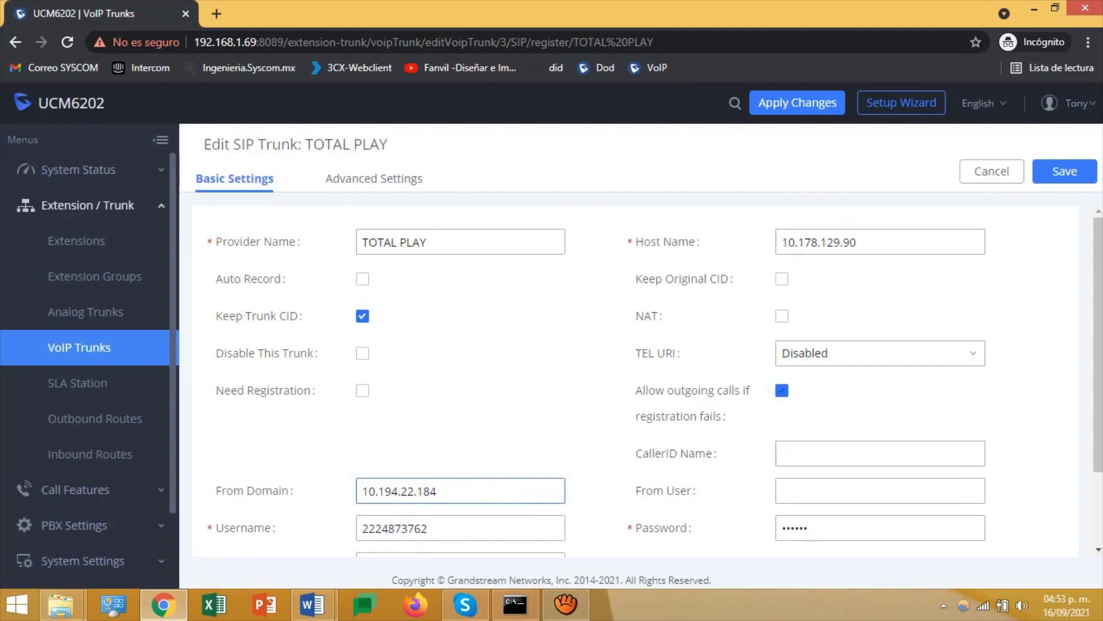
Enable Heartbeat Detection in the trunk's advanced settings, then save the trunk and apply the changes.
left_click(374, 178)
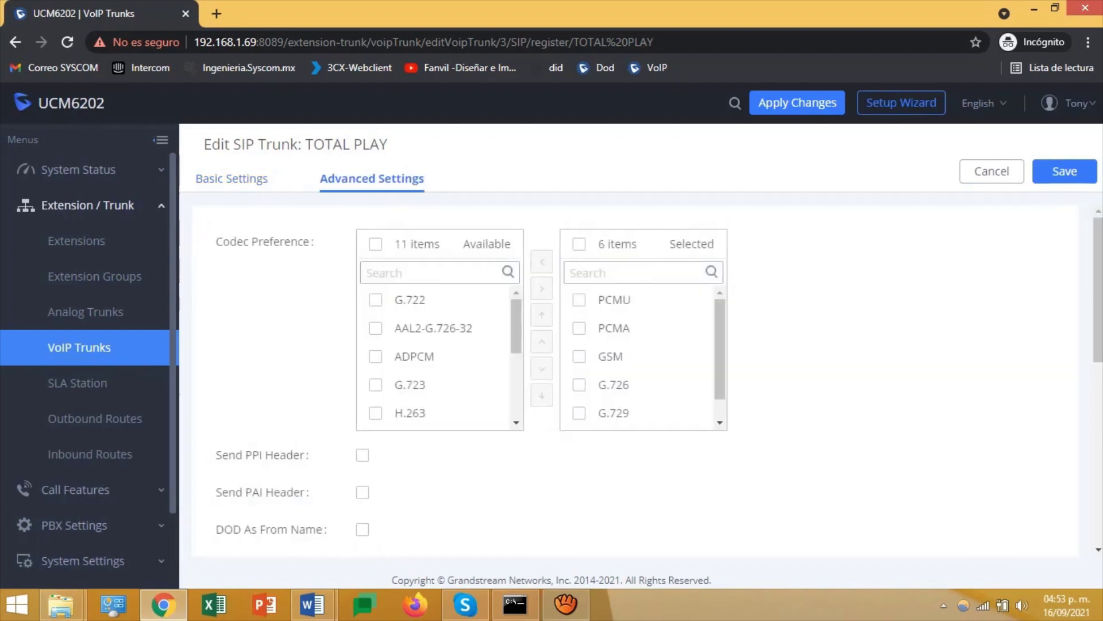
scroll(635, 379, "down", 5)
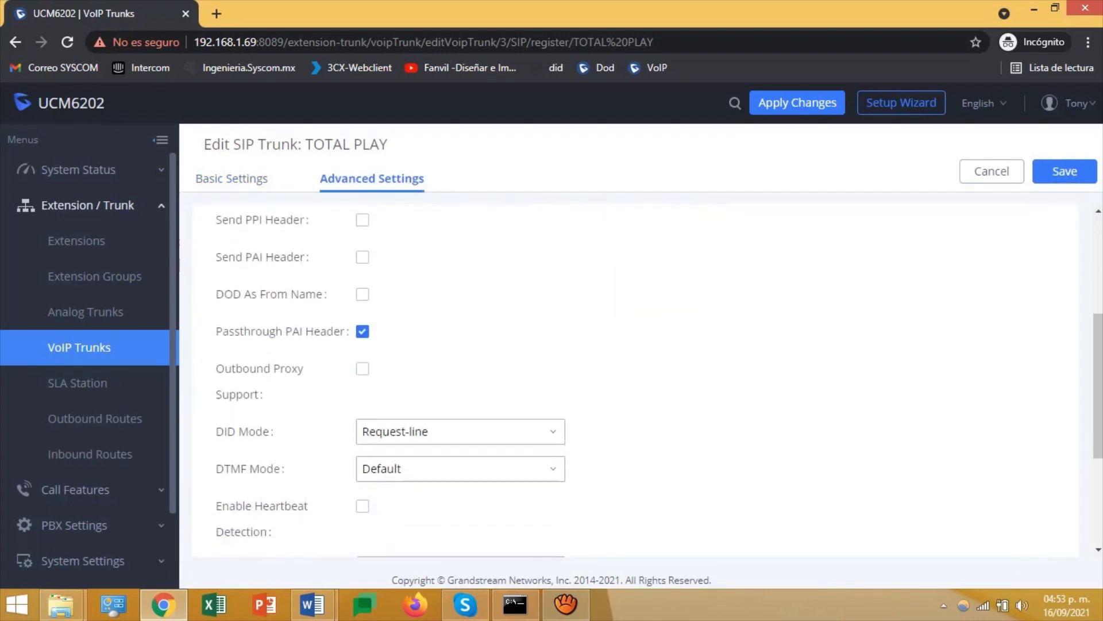
left_click(362, 480)
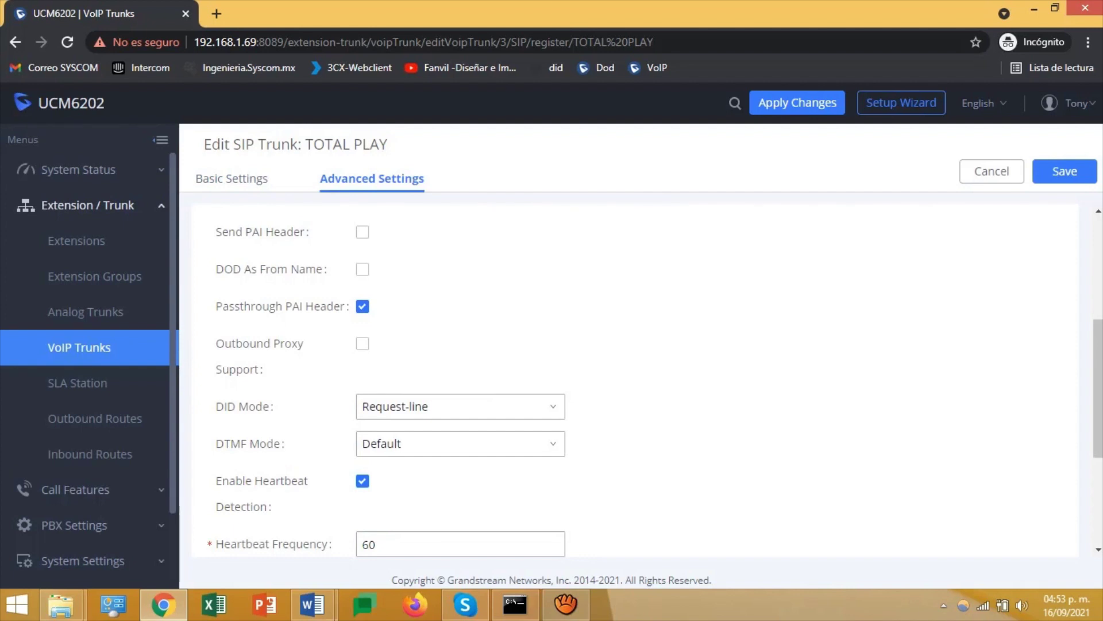
scroll(635, 379, "up", 2)
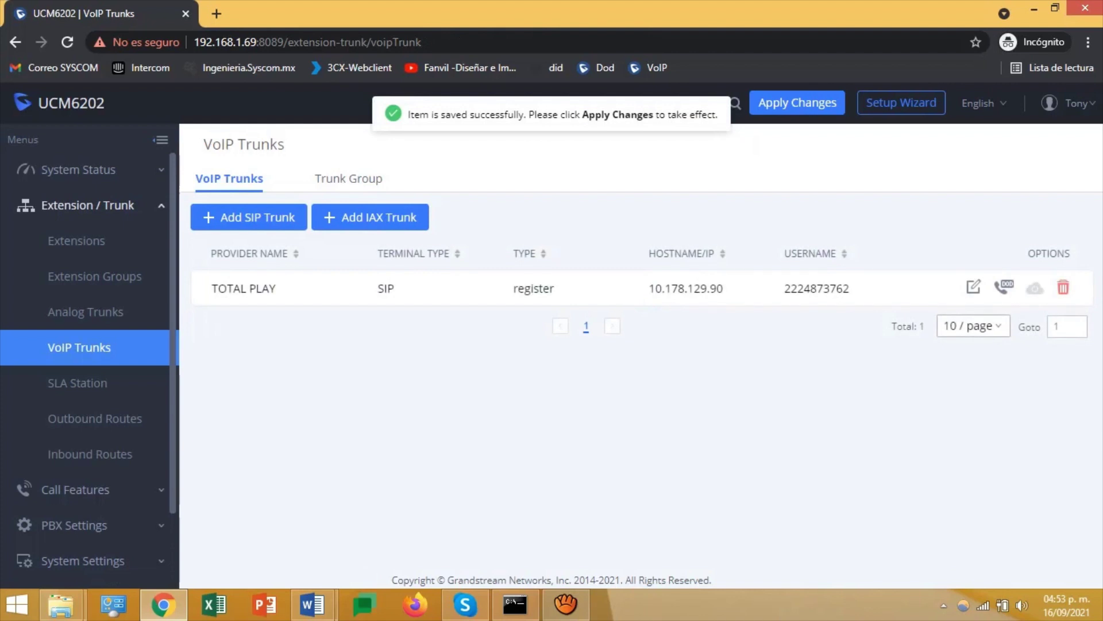
left_click(797, 102)
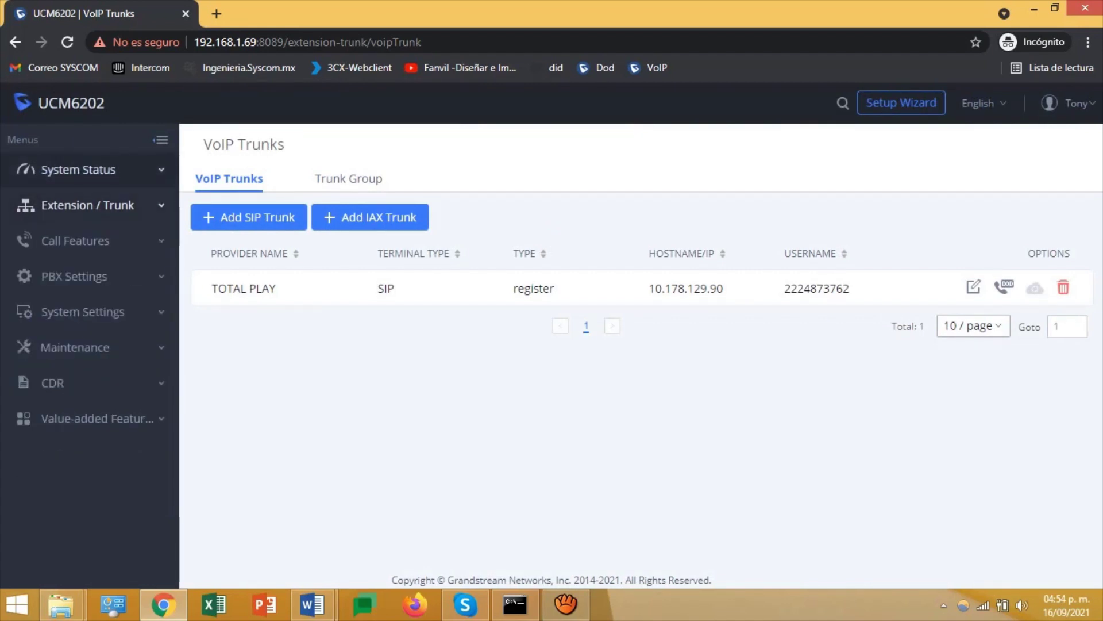
Open the system dashboard and check the status of the trunks and network interfaces.
left_click(89, 170)
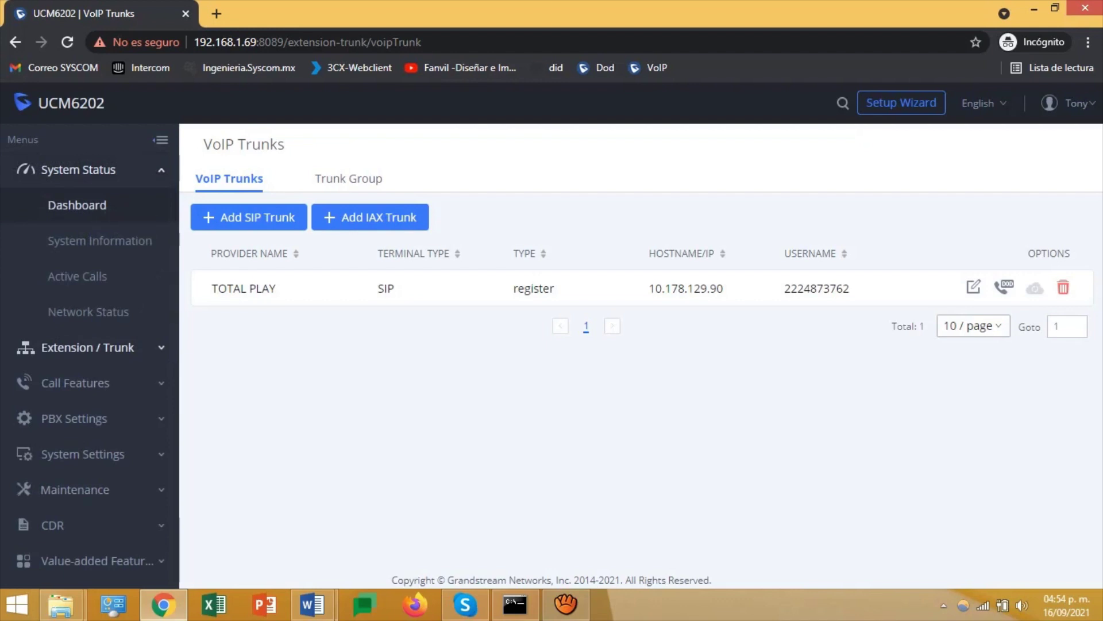
left_click(77, 206)
scroll(641, 356, "down", 2)
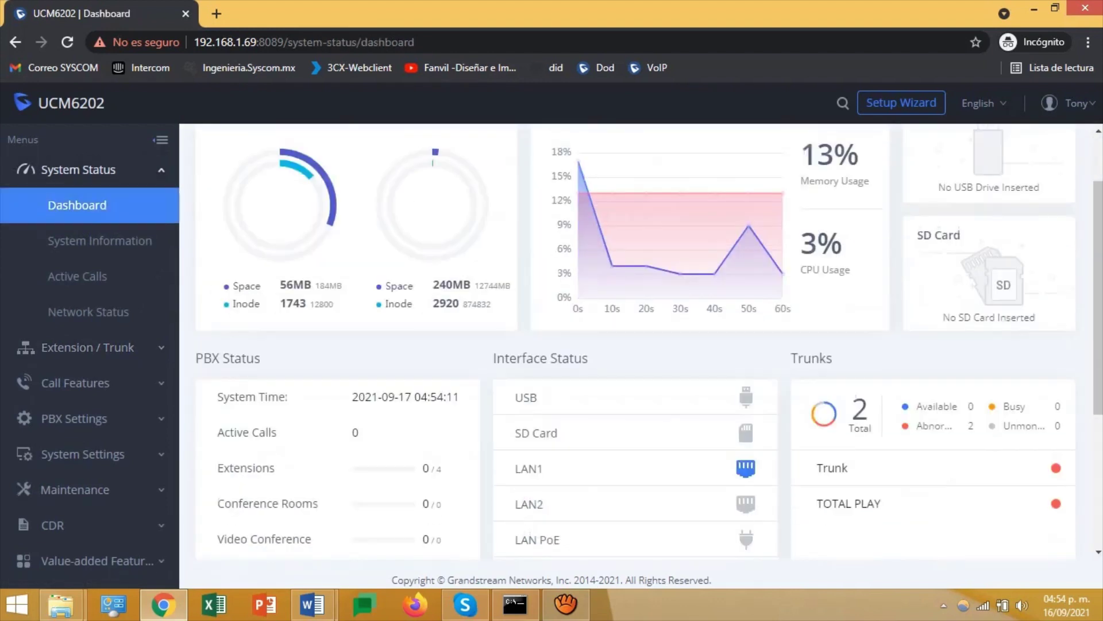
scroll(641, 345, "down", 2)
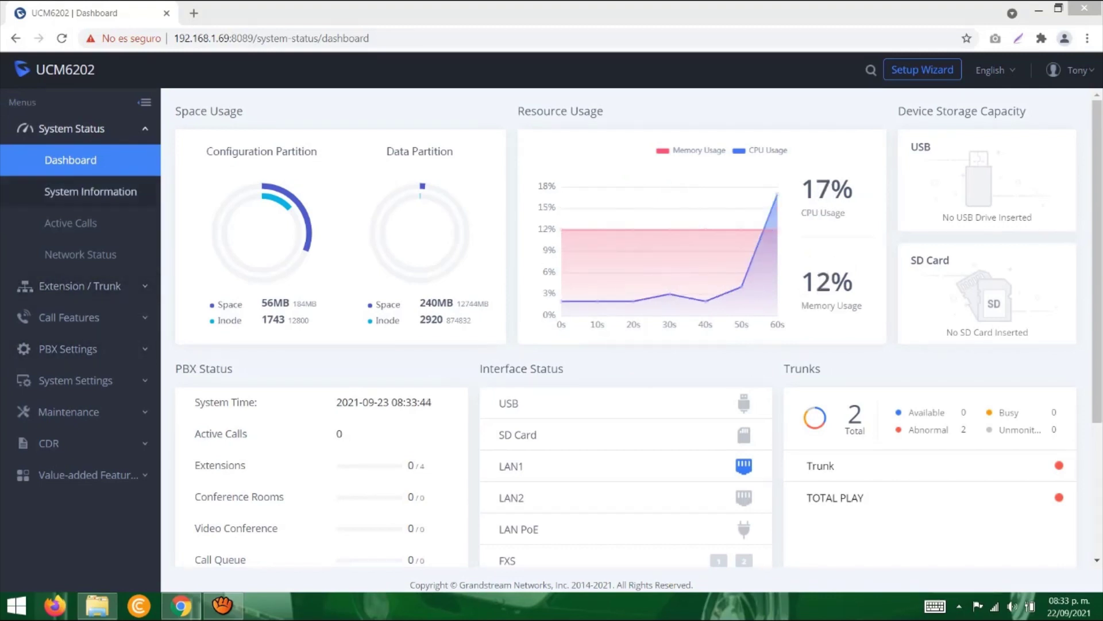
Start a new inbound route for the TOTAL PLAY SIP trunk with the pattern _!
left_click(80, 285)
left_click(80, 286)
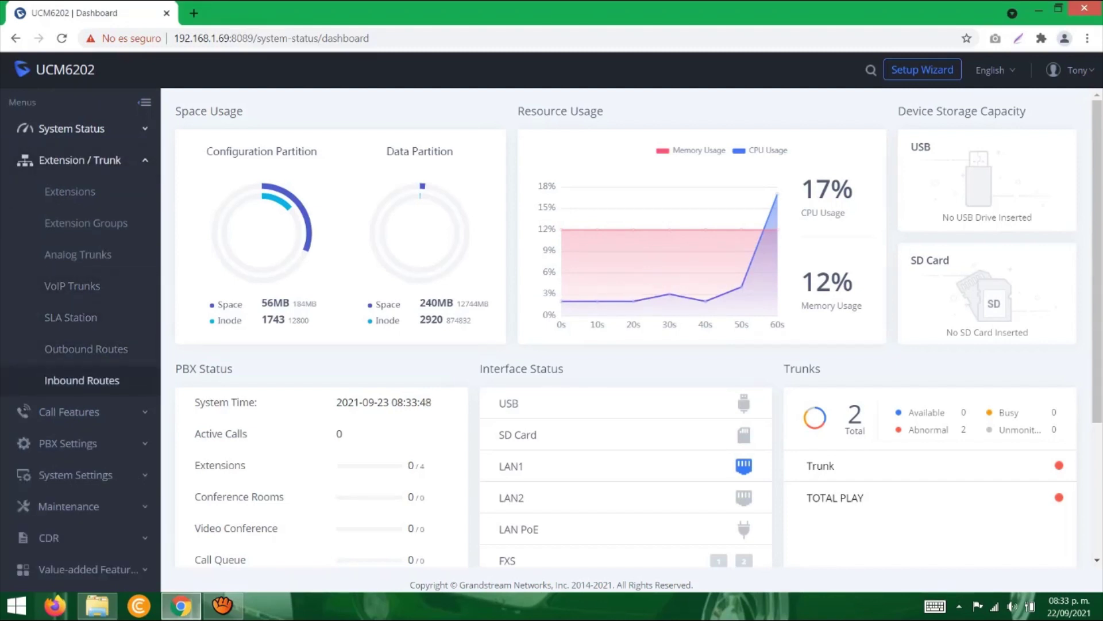
left_click(82, 380)
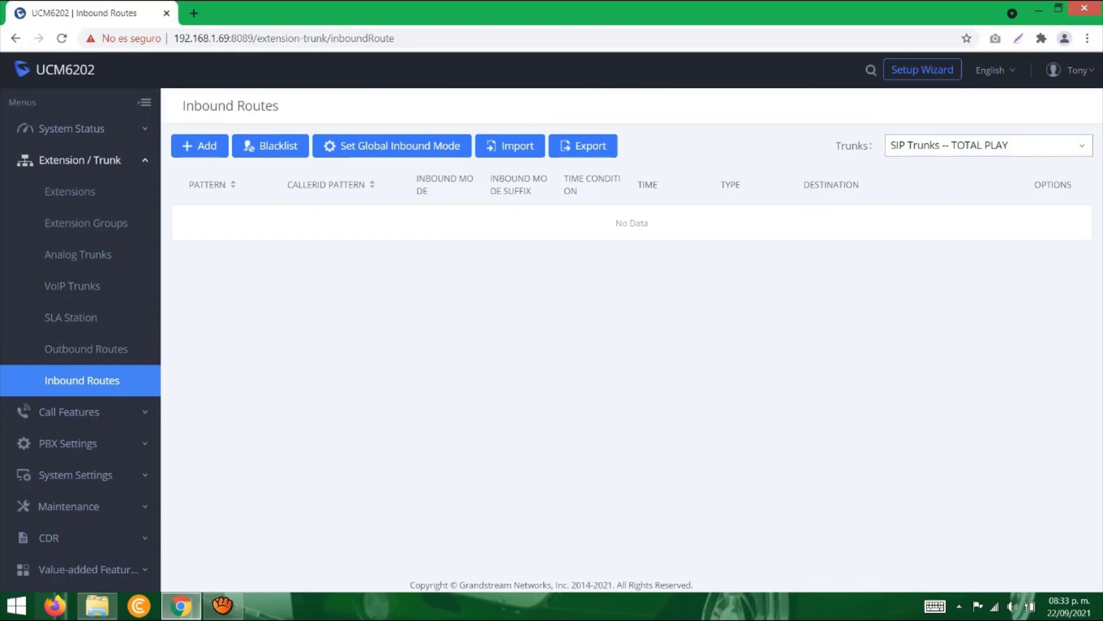
left_click(987, 146)
key("Escape")
left_click(199, 146)
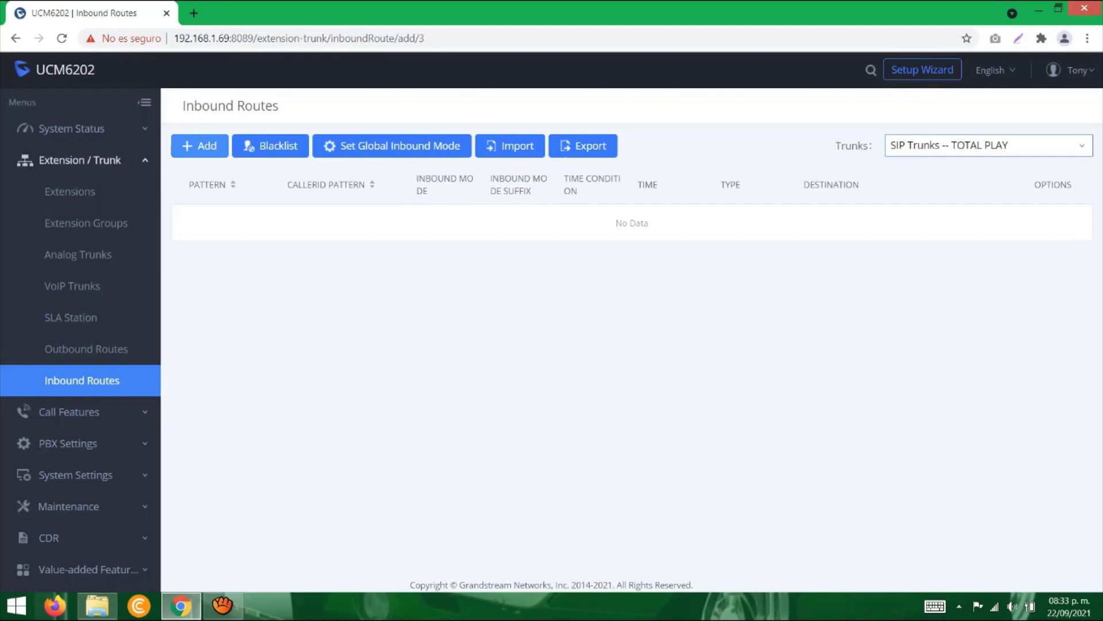
left_click(444, 224)
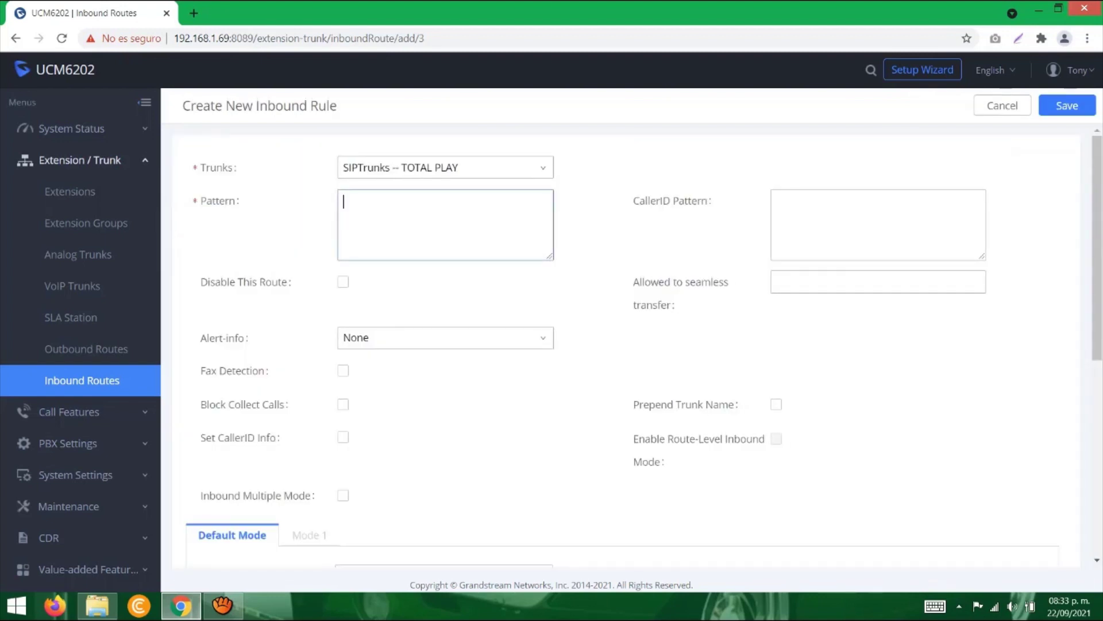
type("_")
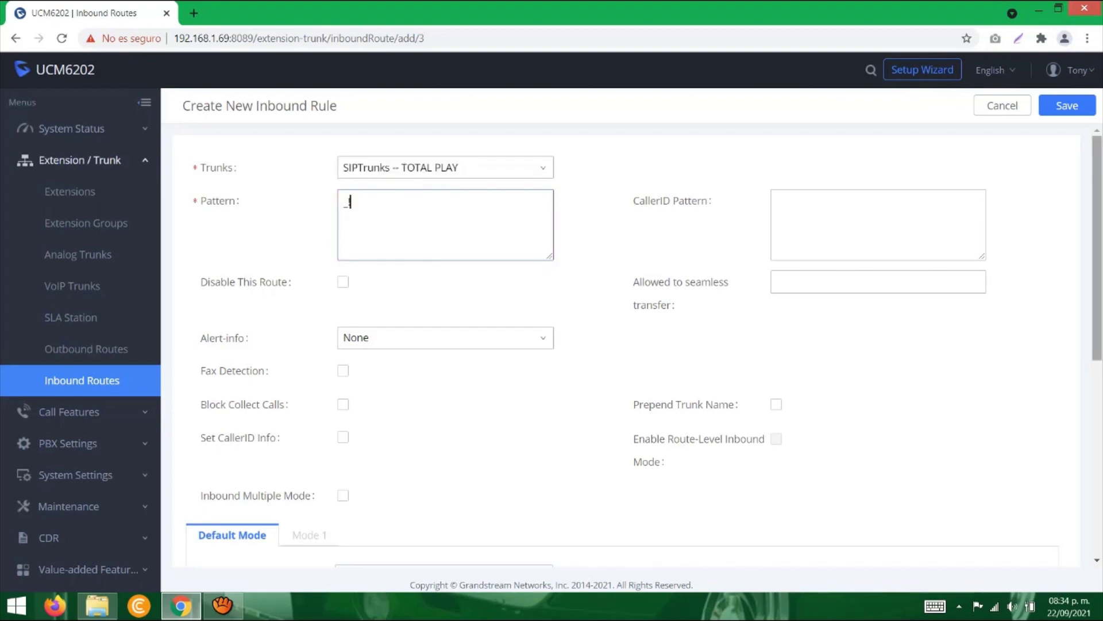
Set the inbound route's default destination to Extension 1000 "GS Wave", then save the rule and apply the changes.
scroll(349, 201, "down", 1)
scroll(350, 190, "down", 3)
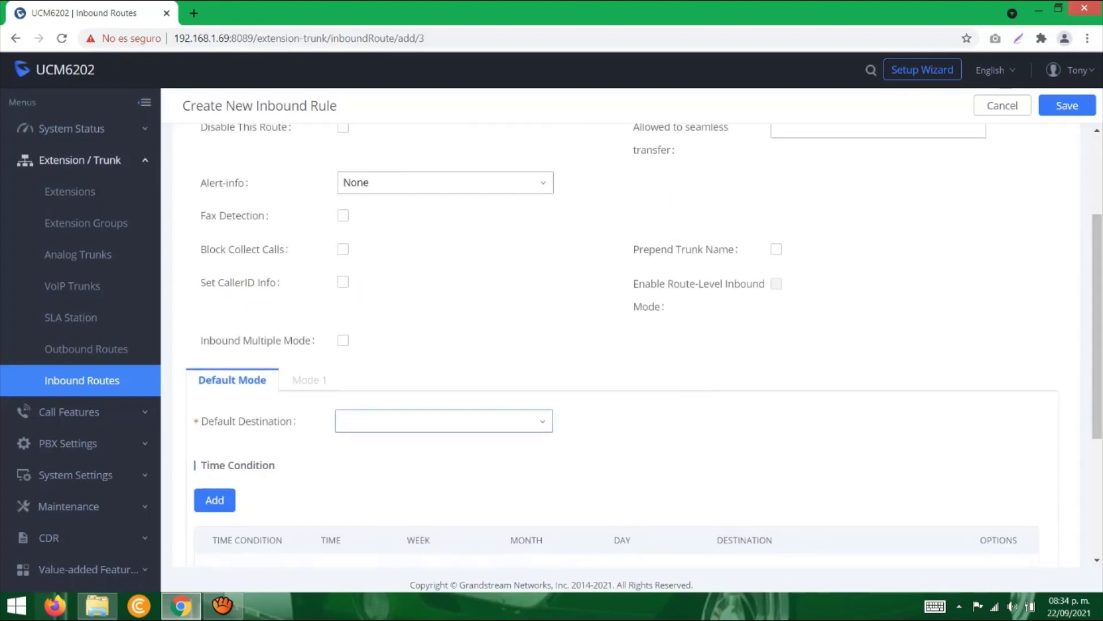
left_click(443, 421)
left_click(369, 265)
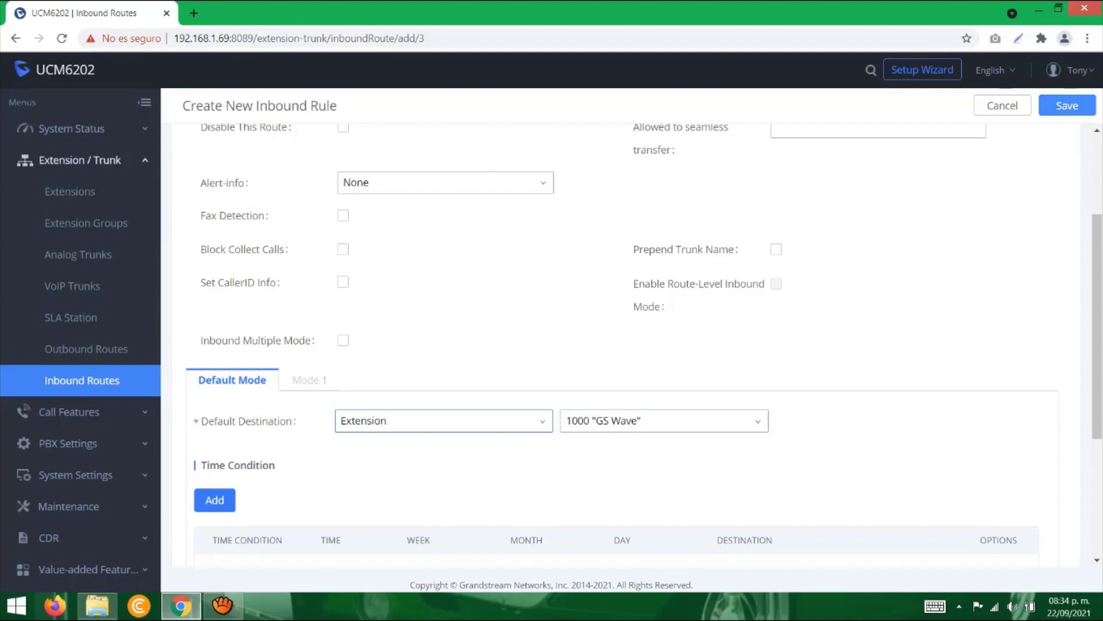
left_click(1067, 105)
left_click(829, 70)
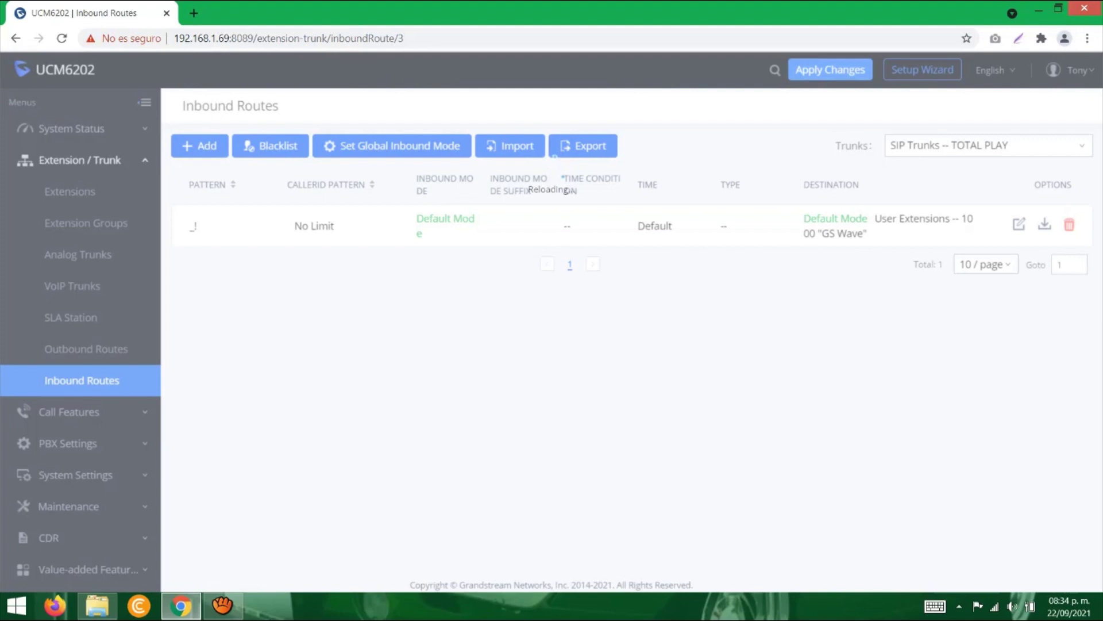
Start a new outbound route named Salida with the privilege level International.
left_click(126, 354)
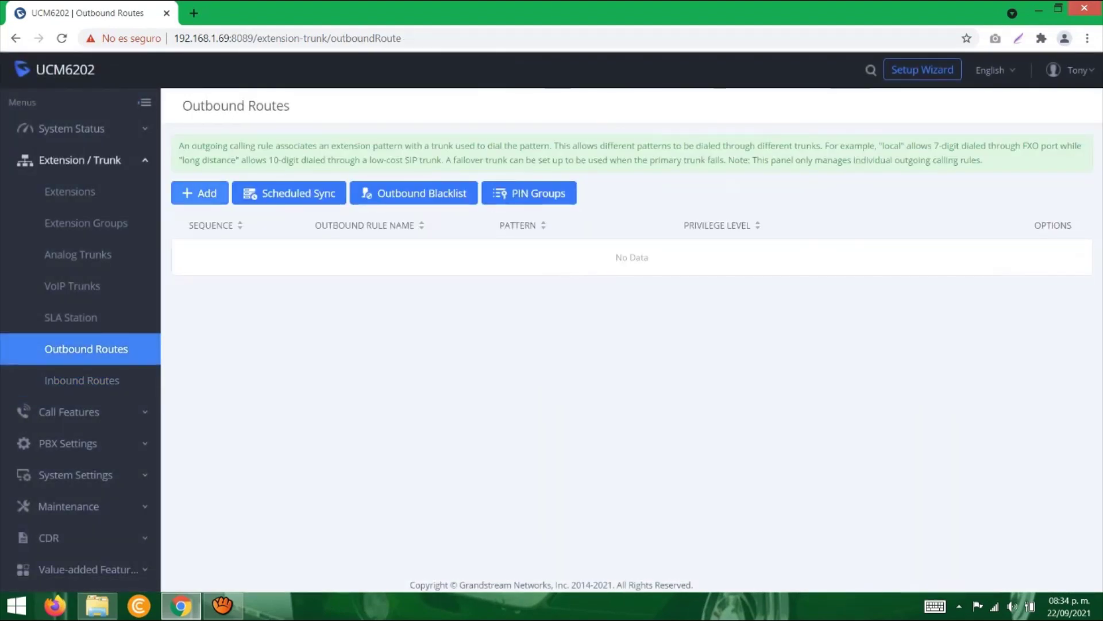
left_click(200, 193)
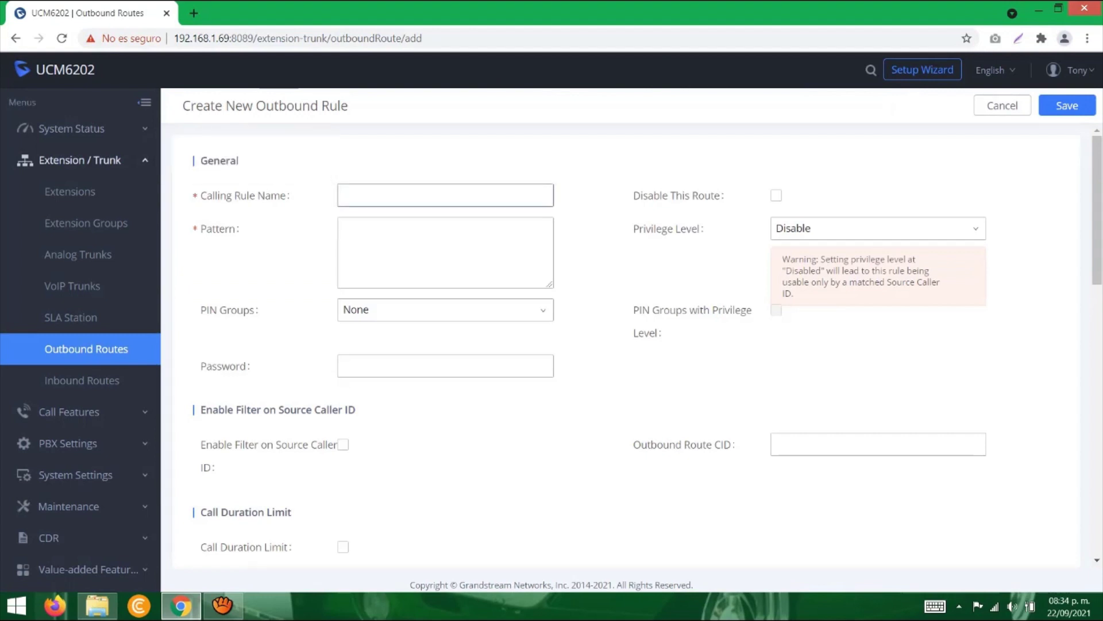
left_click(343, 195)
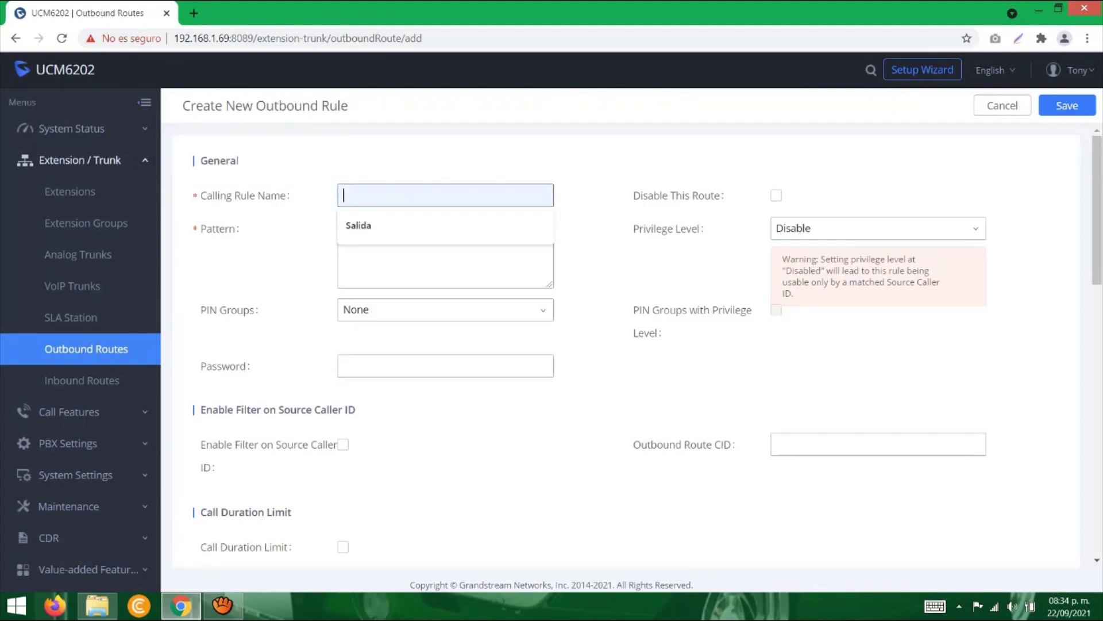
type("Salida")
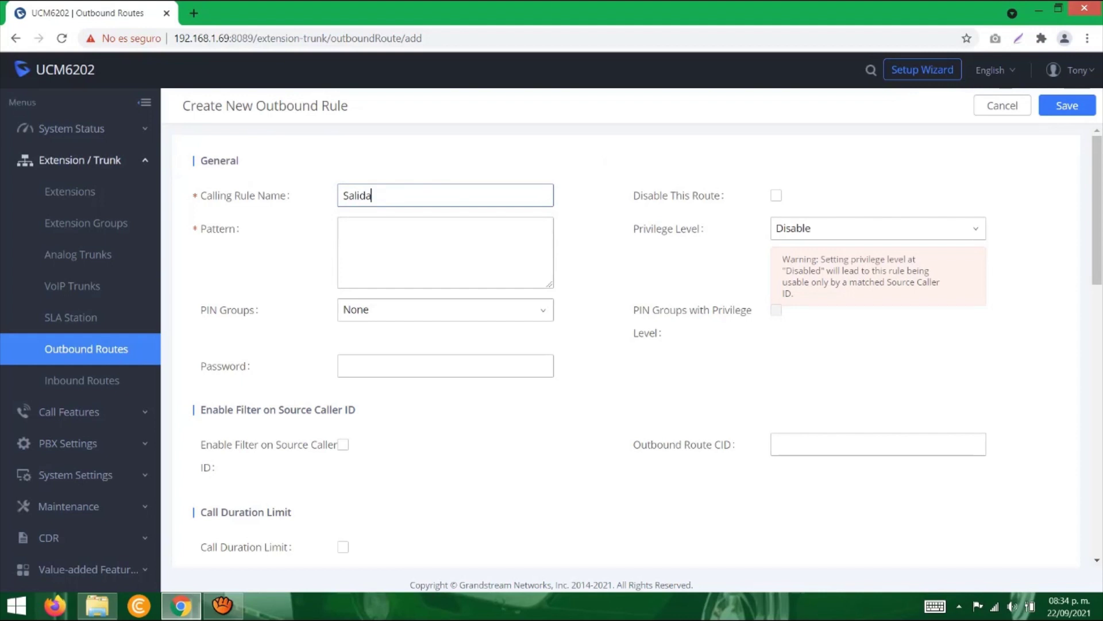
left_click(877, 229)
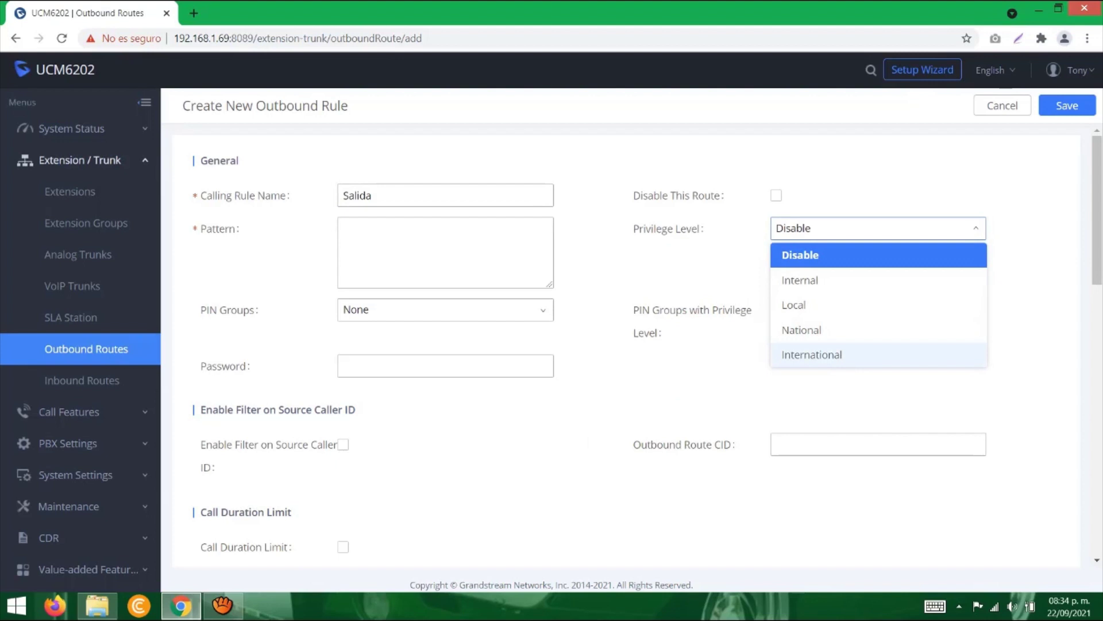
left_click(811, 354)
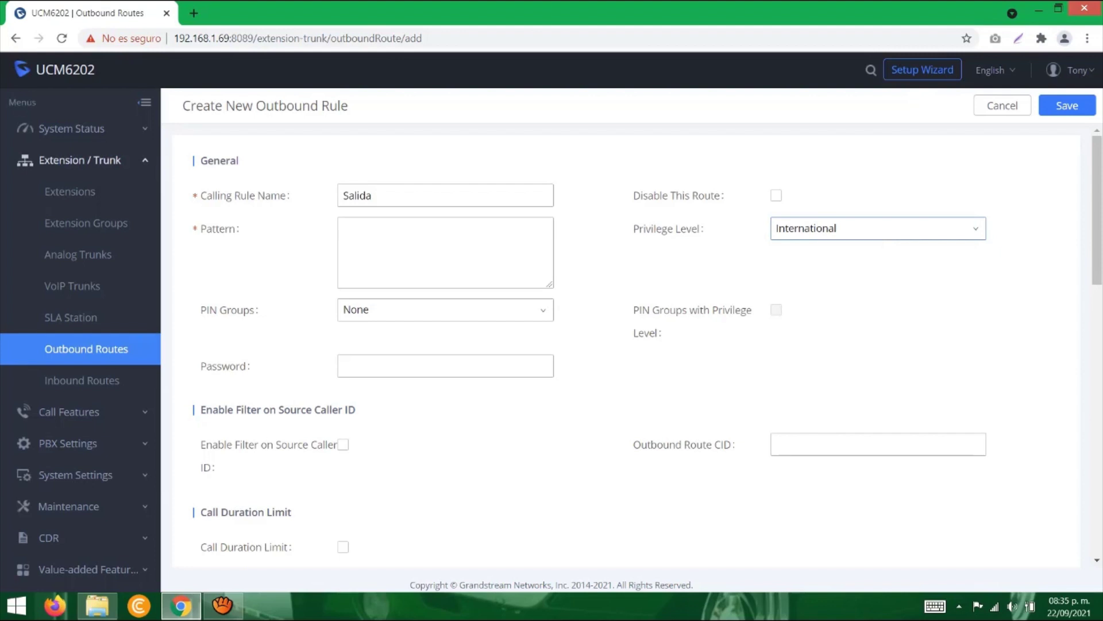
Select the TOTAL PLAY SIP trunk as the outbound rule's main trunk.
scroll(632, 345, "down", 5)
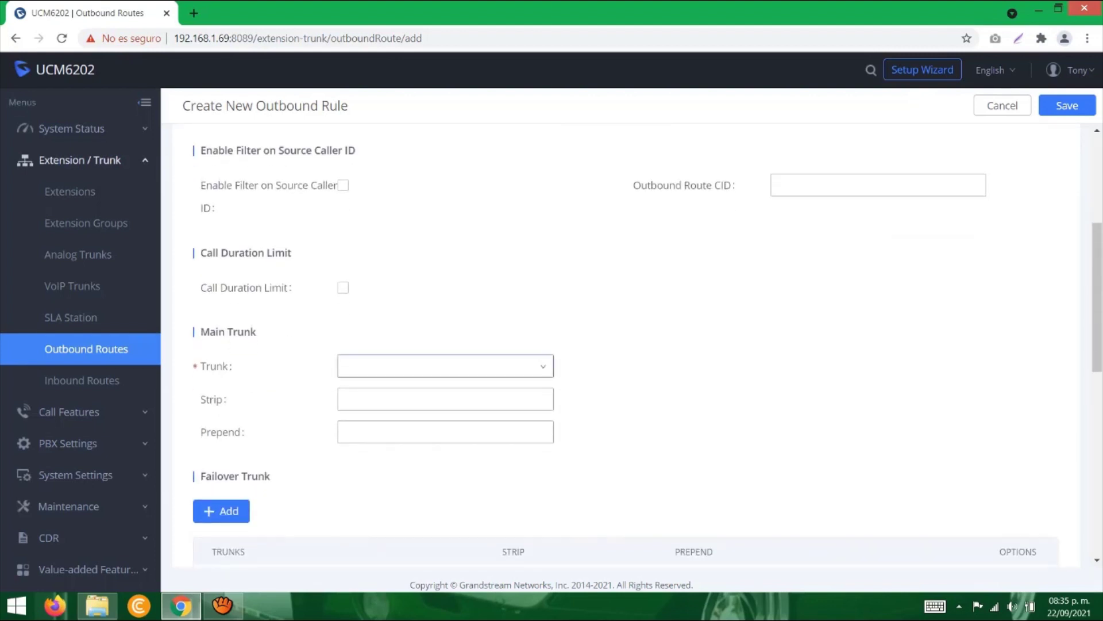
left_click(445, 365)
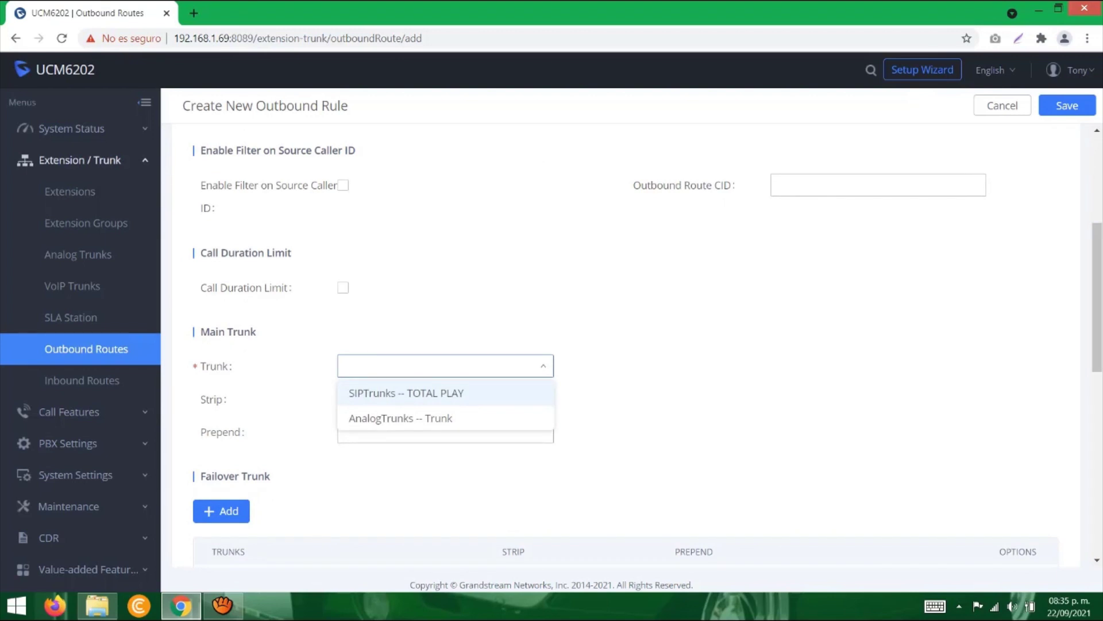
left_click(405, 393)
Set the outbound rule's pattern to _x., then save the rule and apply the changes.
scroll(632, 345, "up", 5)
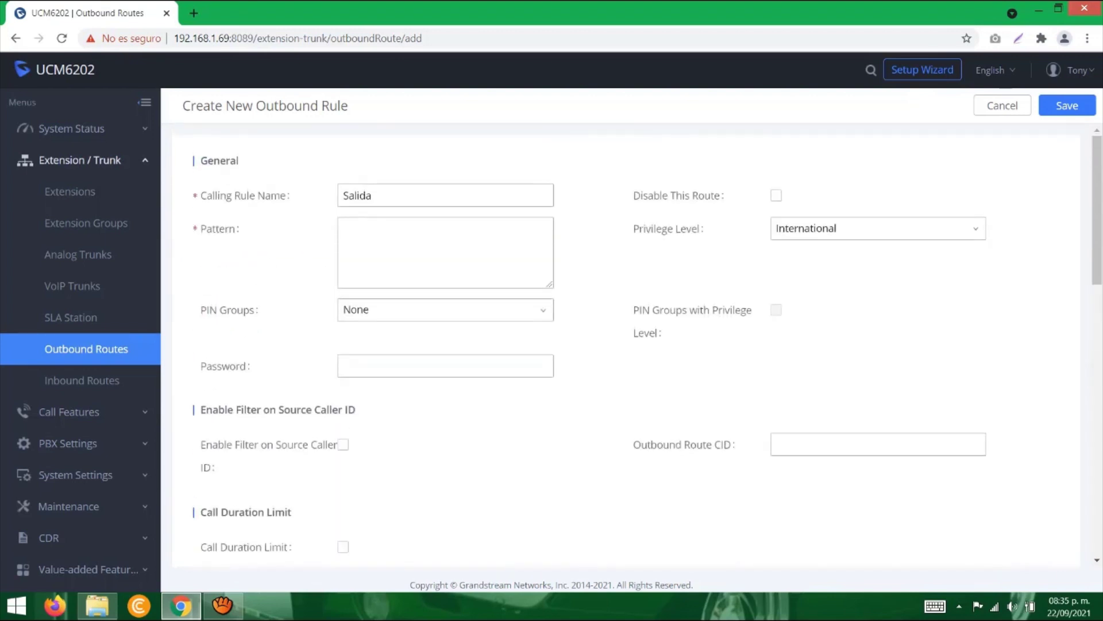
left_click(344, 228)
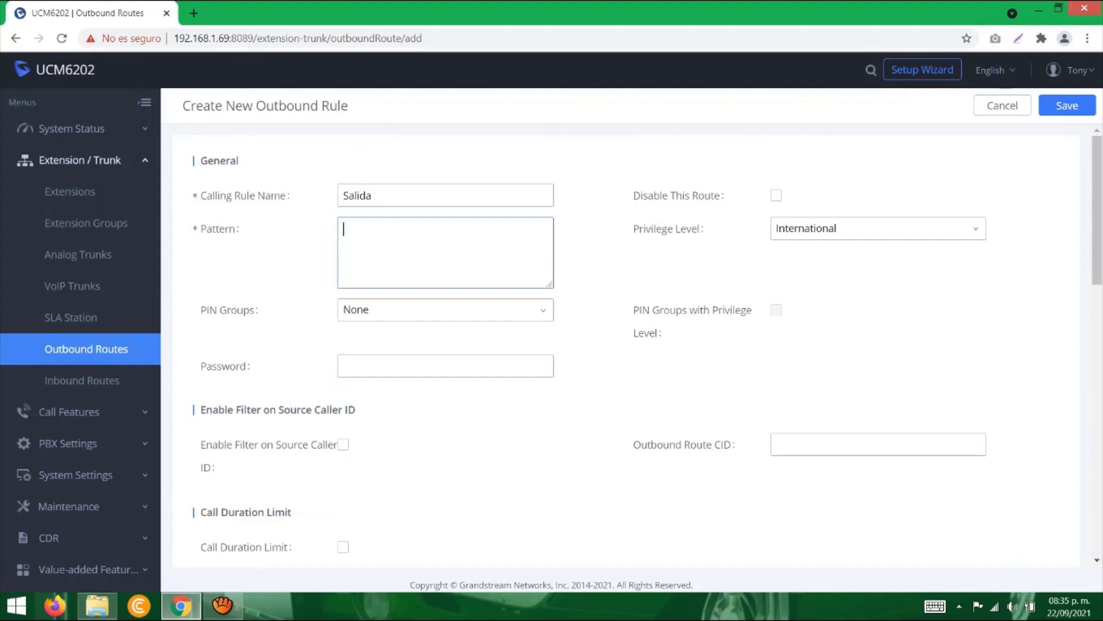
type("_x")
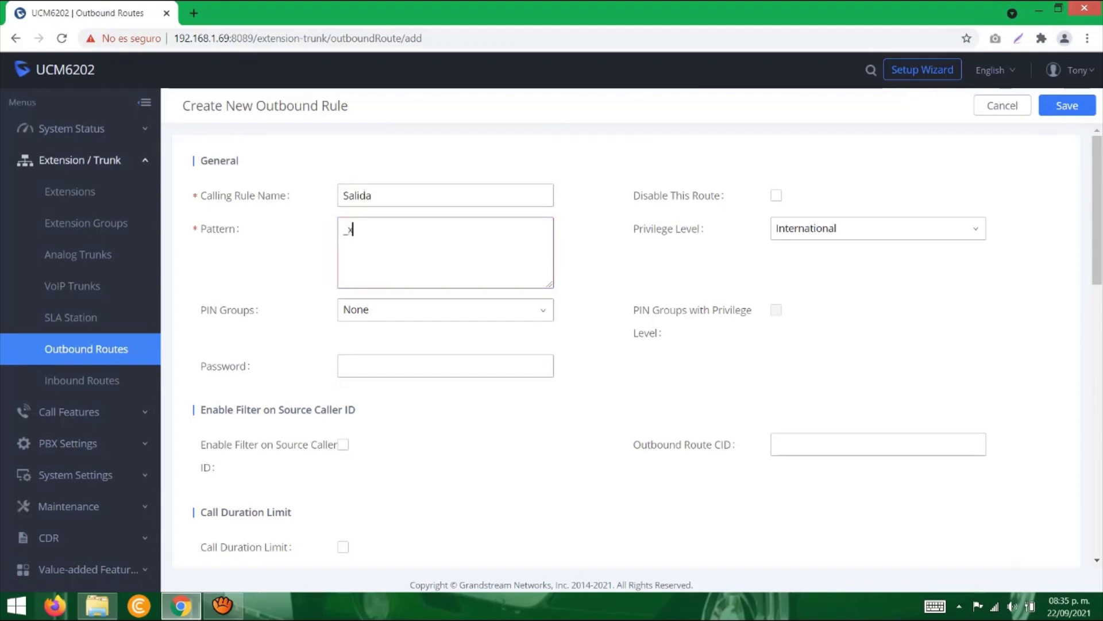
type(".")
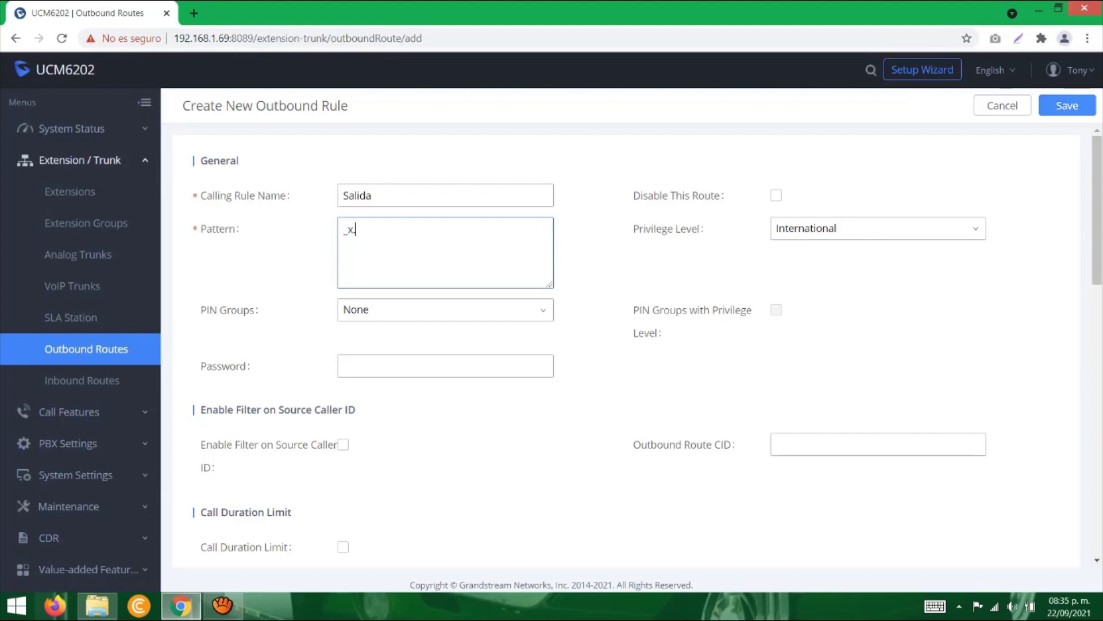
left_click(1066, 105)
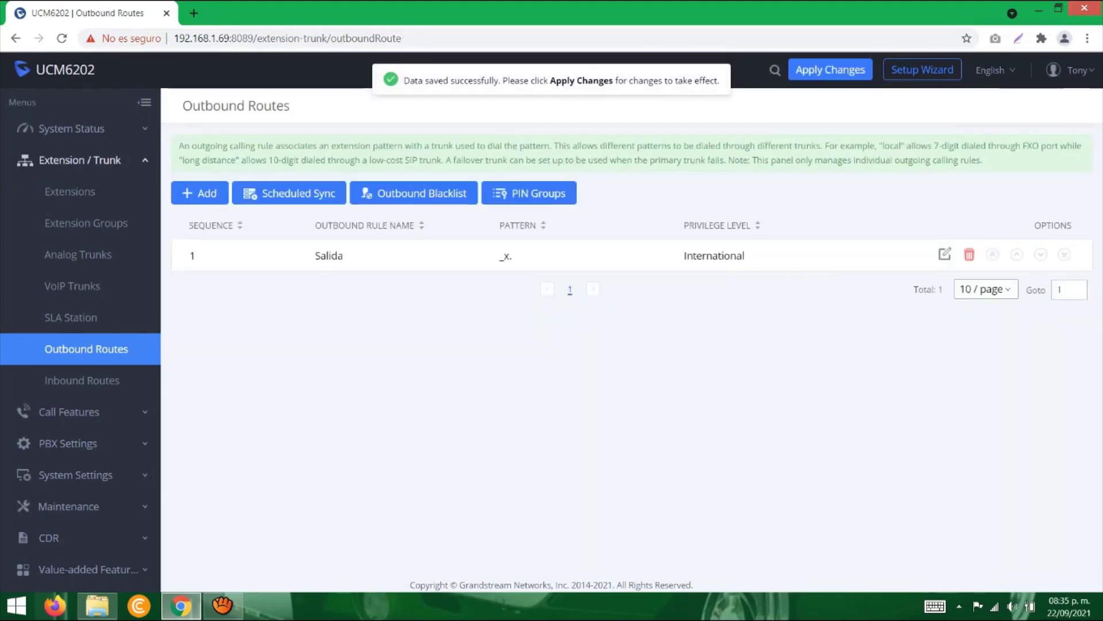
left_click(830, 70)
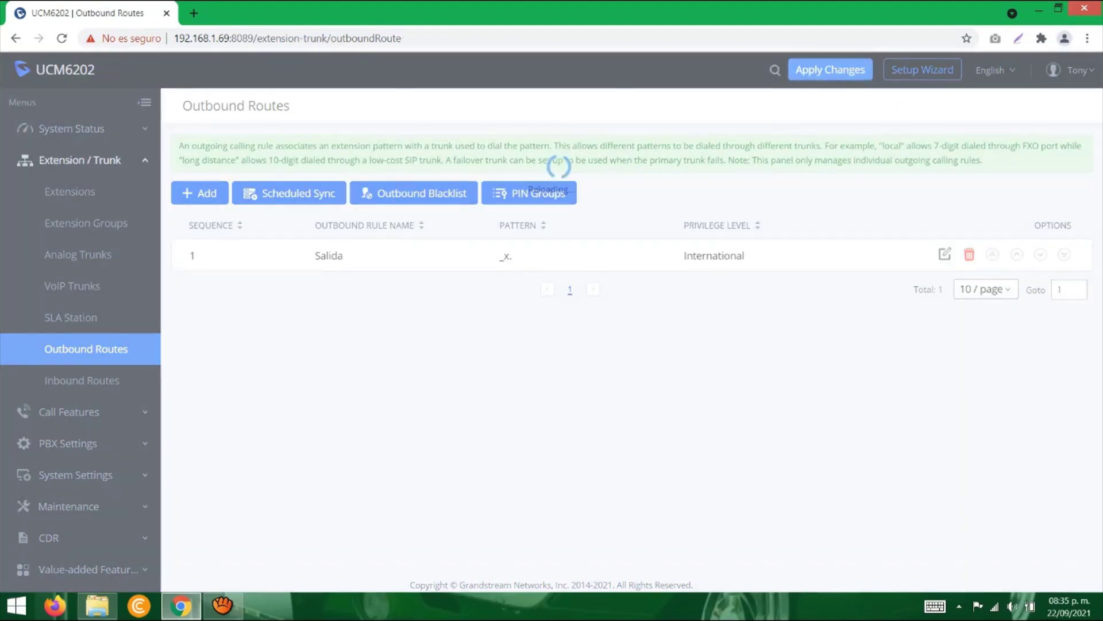